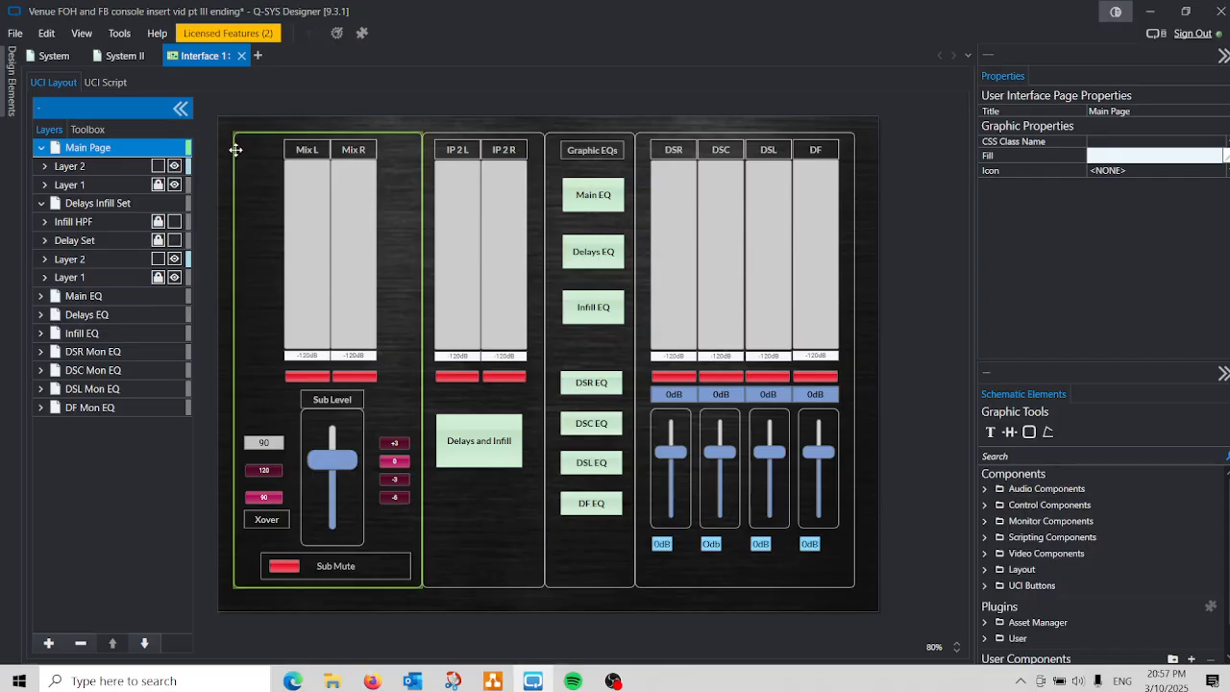
- Copy the group box framing the Mix L and Mix R meters on the Main Page, and collapse its layer list
left_click(235, 150)
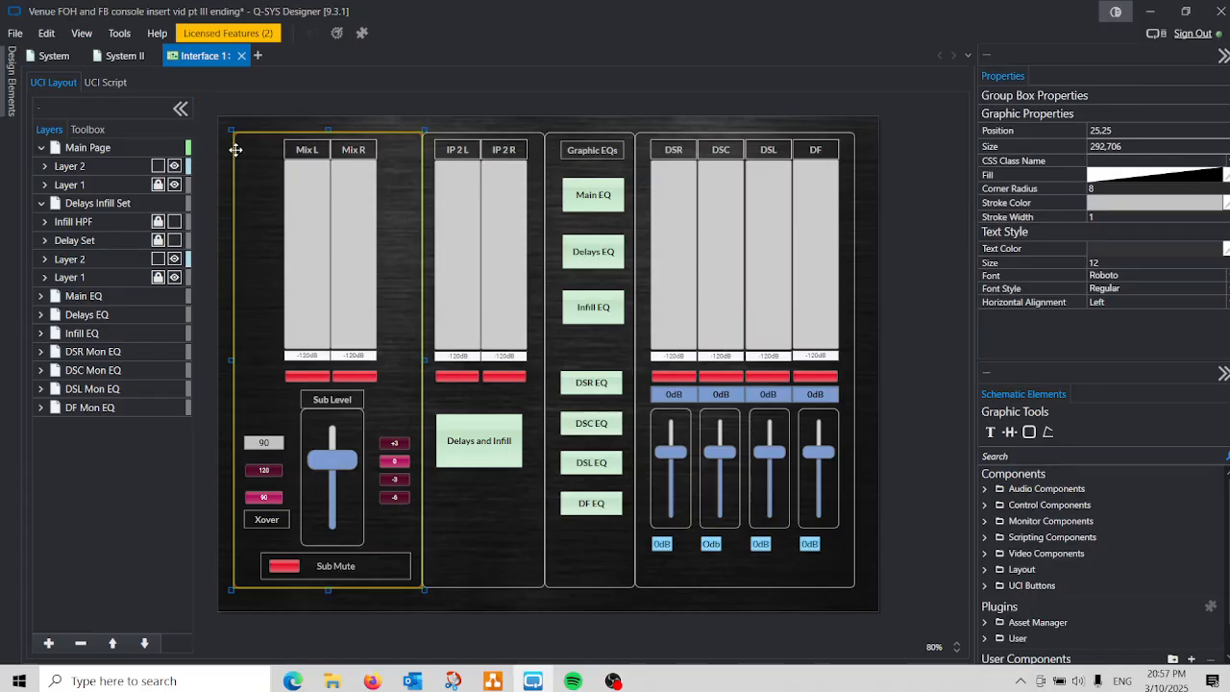
right_click(236, 150)
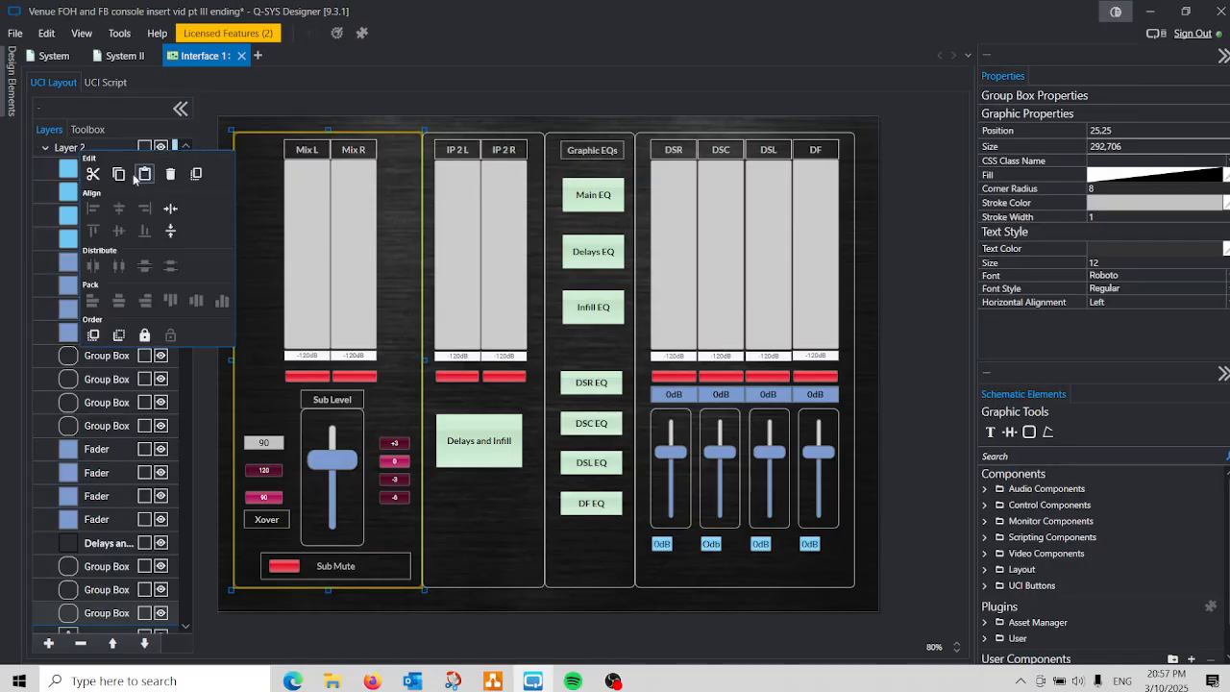
left_click(119, 178)
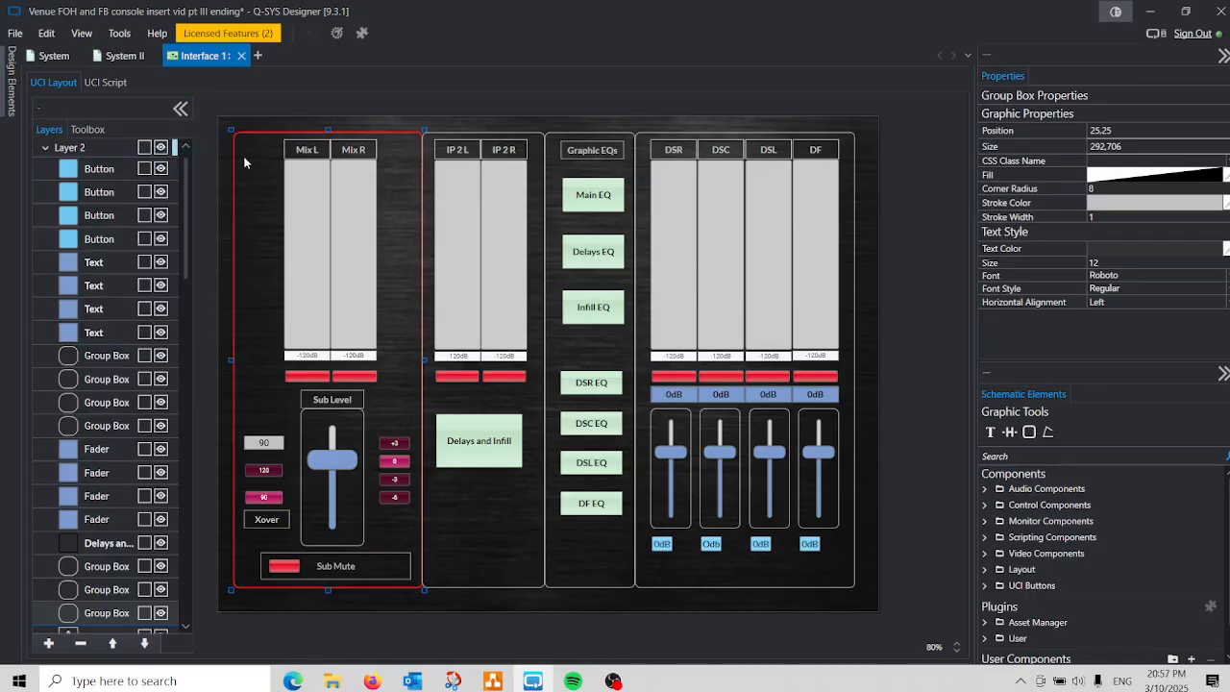
scroll(58, 192, "up", 1)
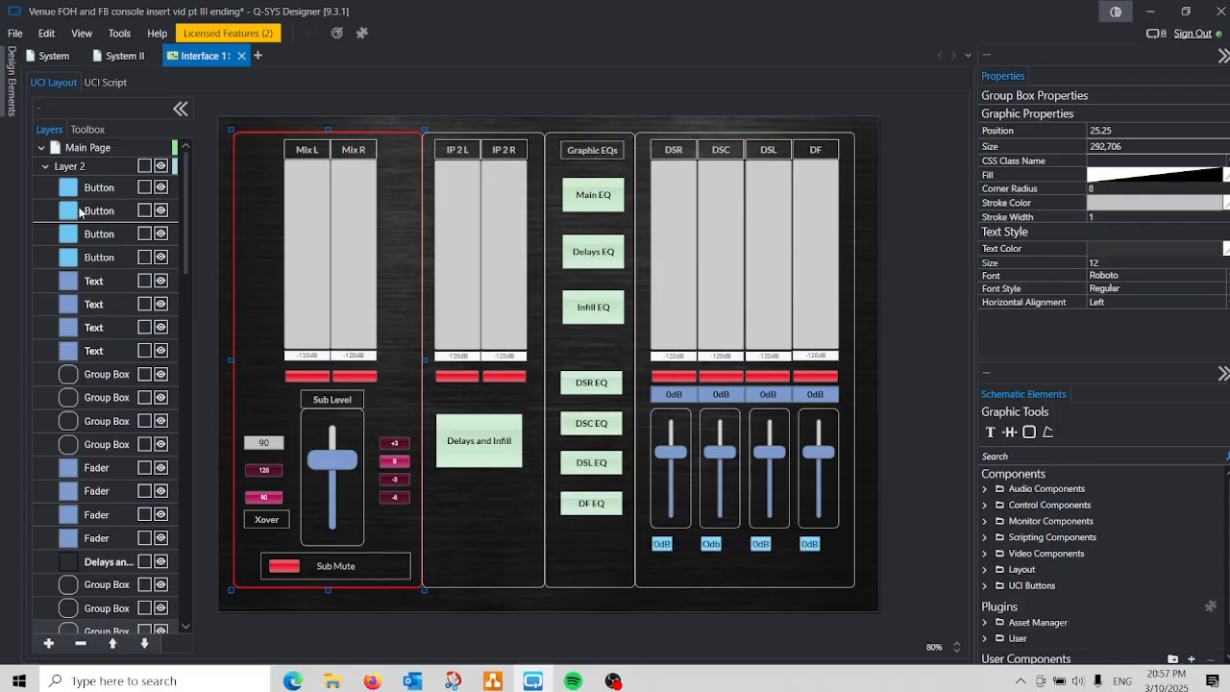
left_click(44, 166)
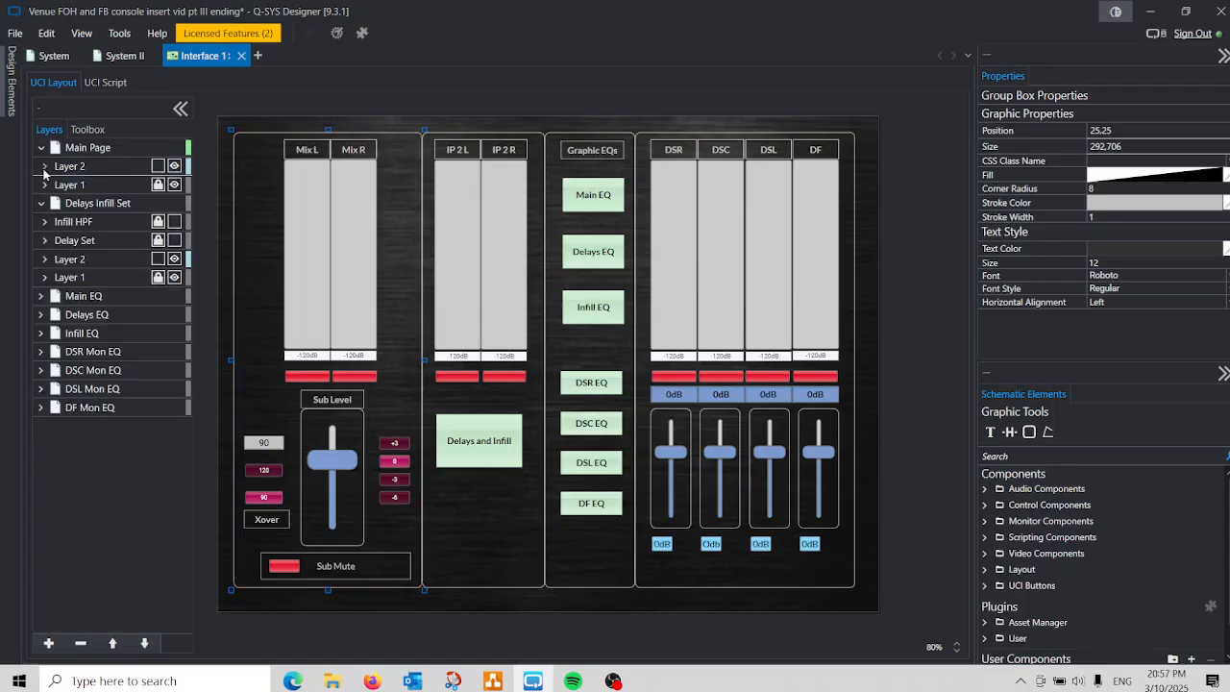
- Open the Main EQ page and insert the background image BG 1 Q-Sys from the Q-Sys BG image files folder
left_click(85, 297)
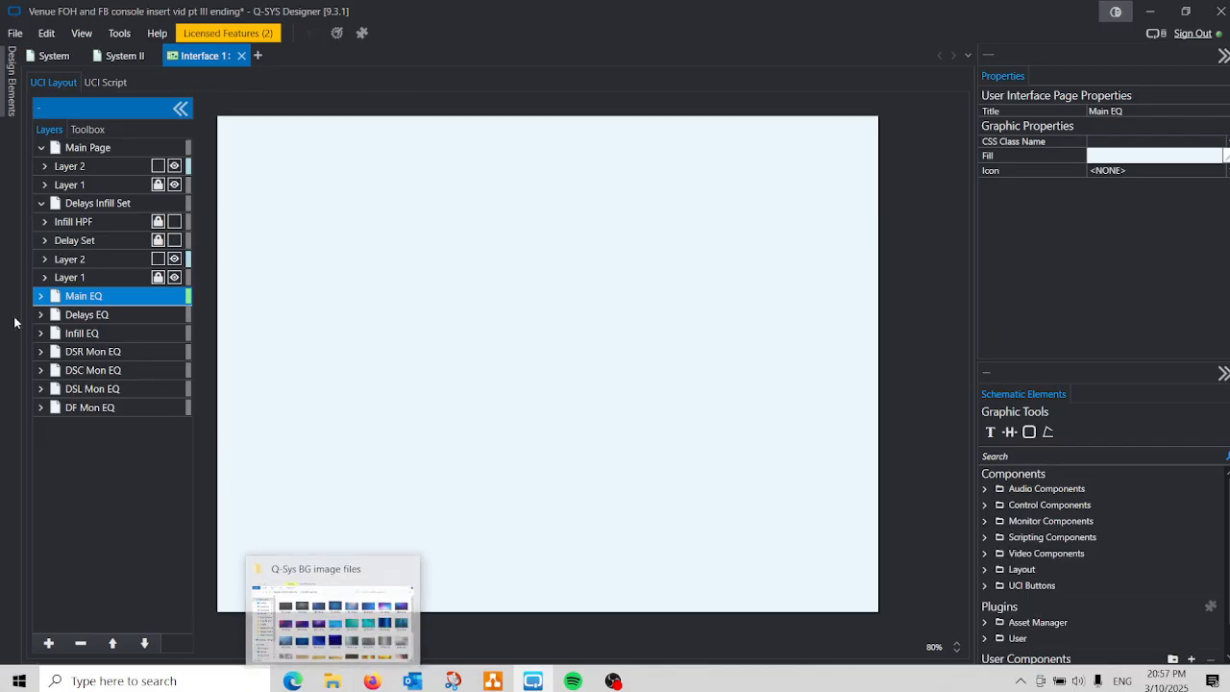
left_click(40, 297)
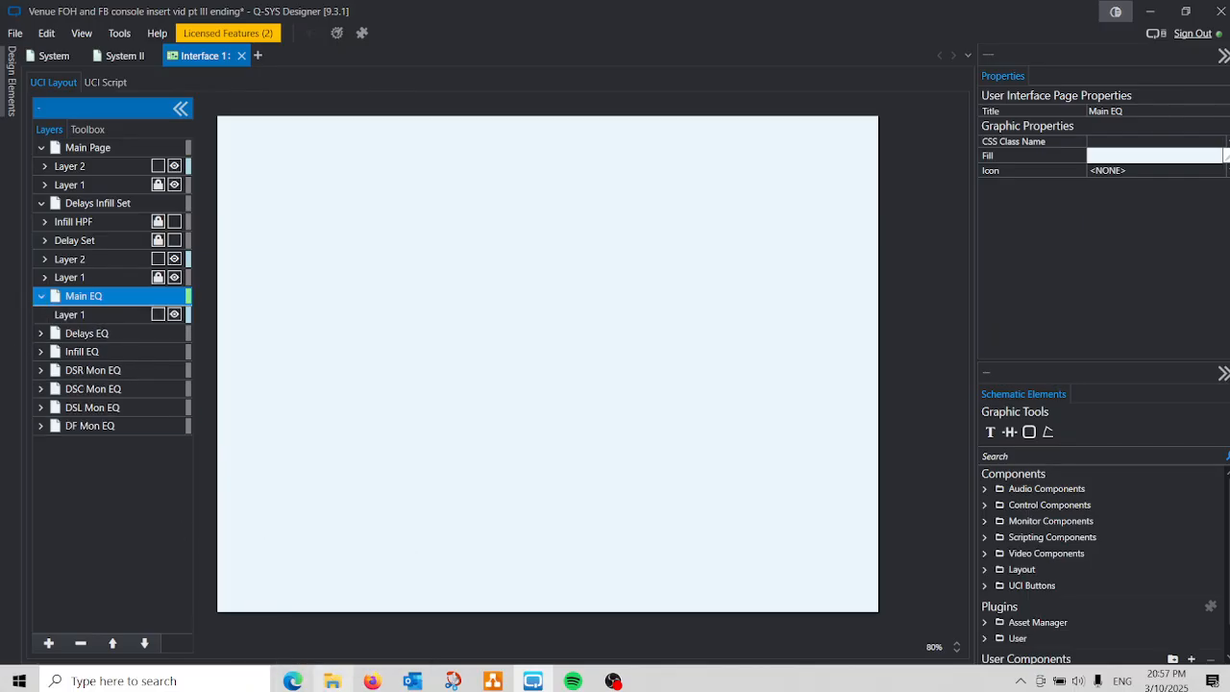
left_click(333, 682)
left_click(362, 603)
left_click_drag(363, 603, 208, 120)
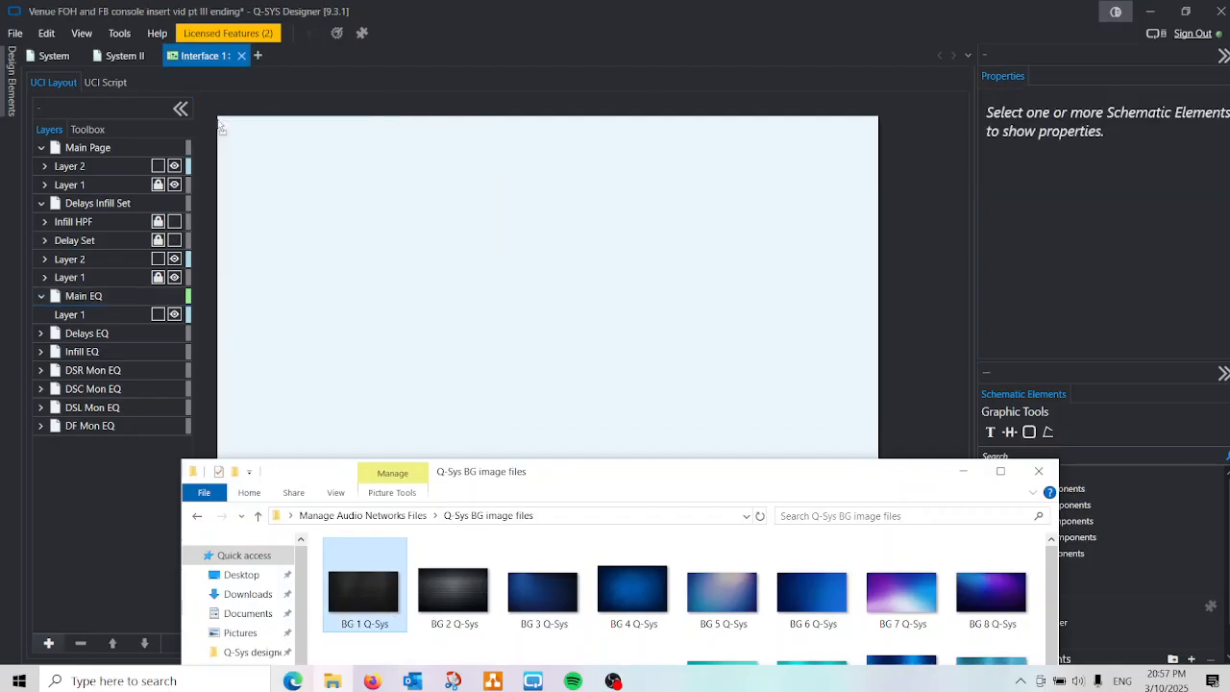
left_click_drag(367, 588, 234, 130)
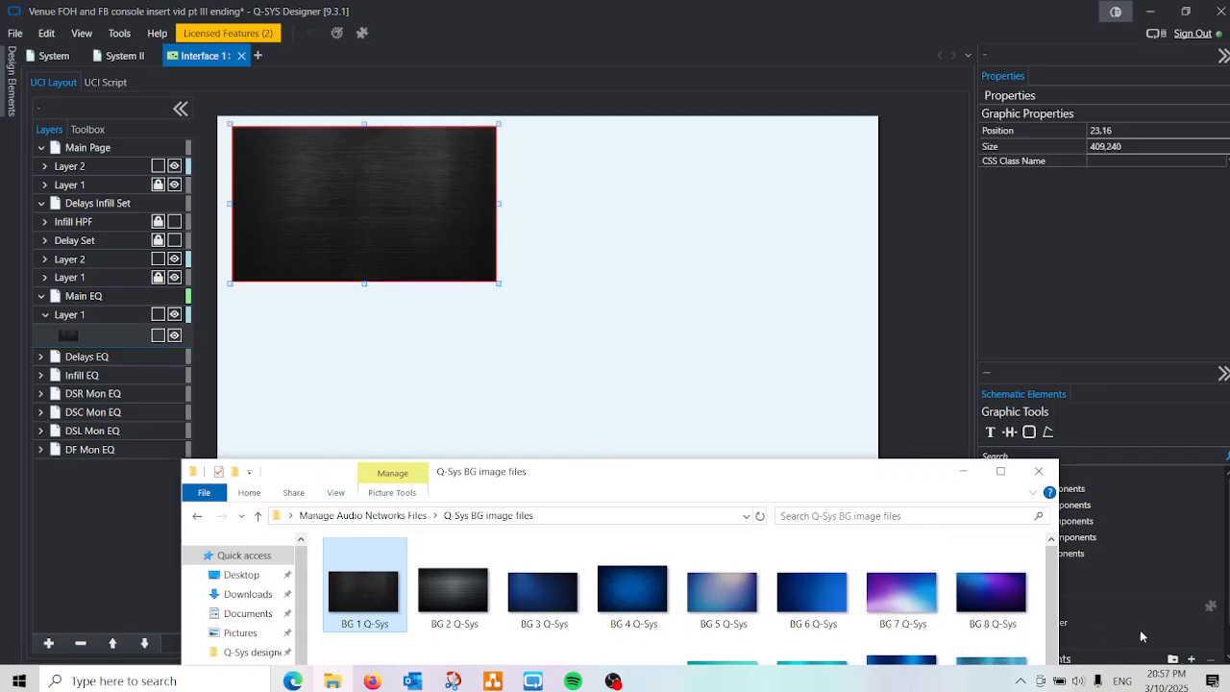
- Move the background image to 0,0 and enlarge it to 1024 by 768 so it fills the Main EQ page
left_click(310, 207)
left_click_drag(310, 207, 289, 191)
left_click_drag(484, 272, 878, 611)
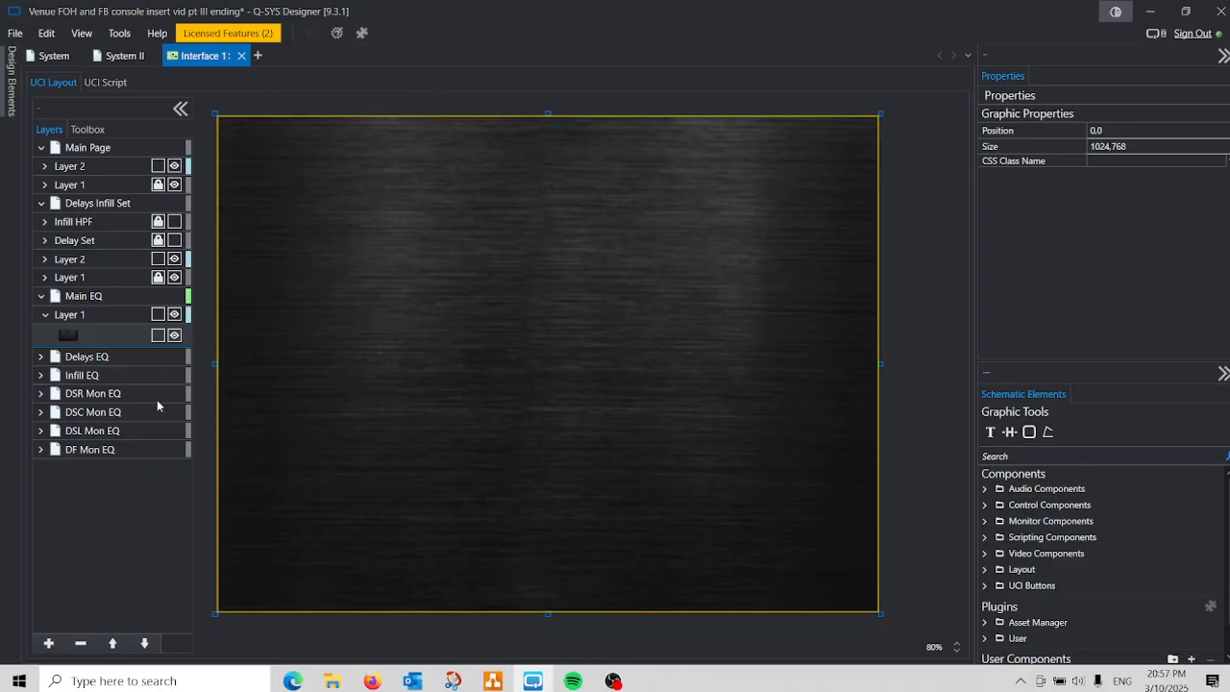
- Lock Layer 1 of the Main EQ page and add a new layer above it
left_click(72, 335)
left_click(158, 314)
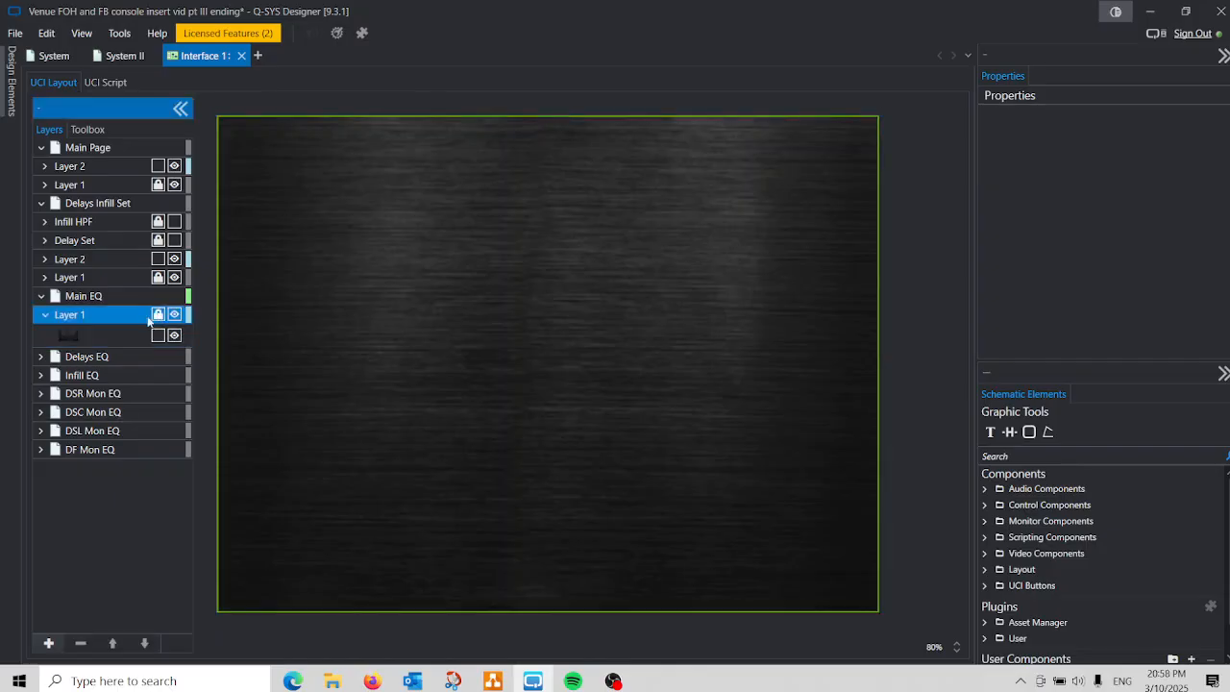
left_click(53, 643)
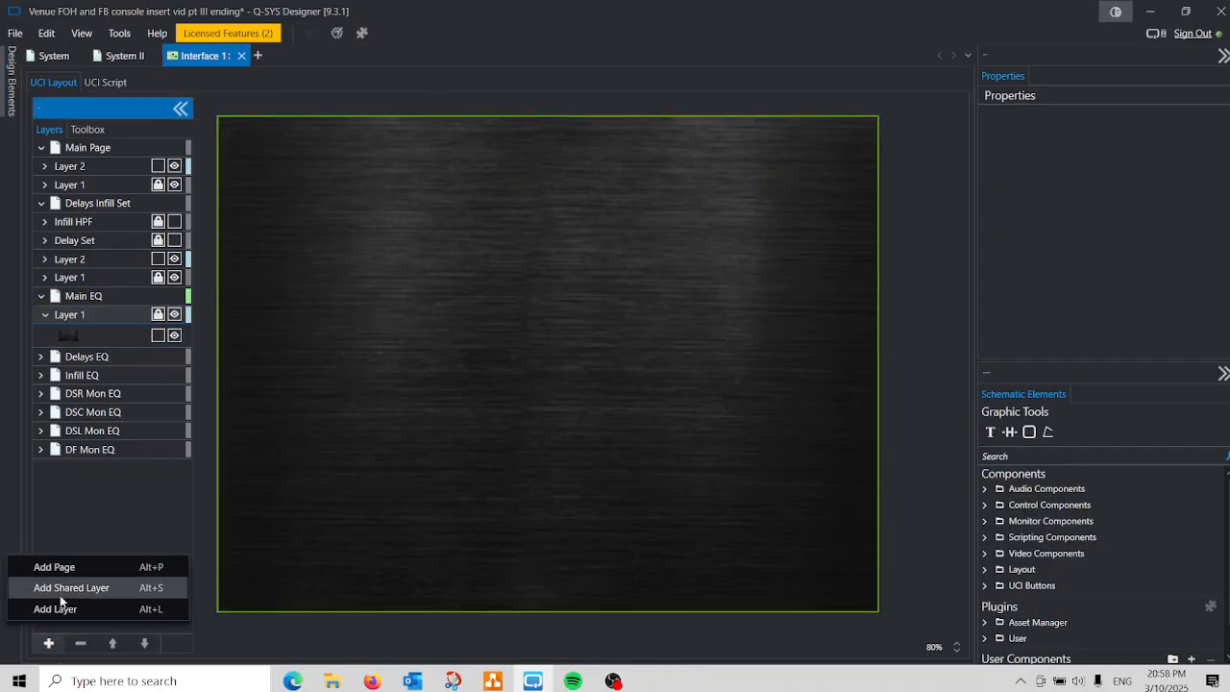
left_click(66, 603)
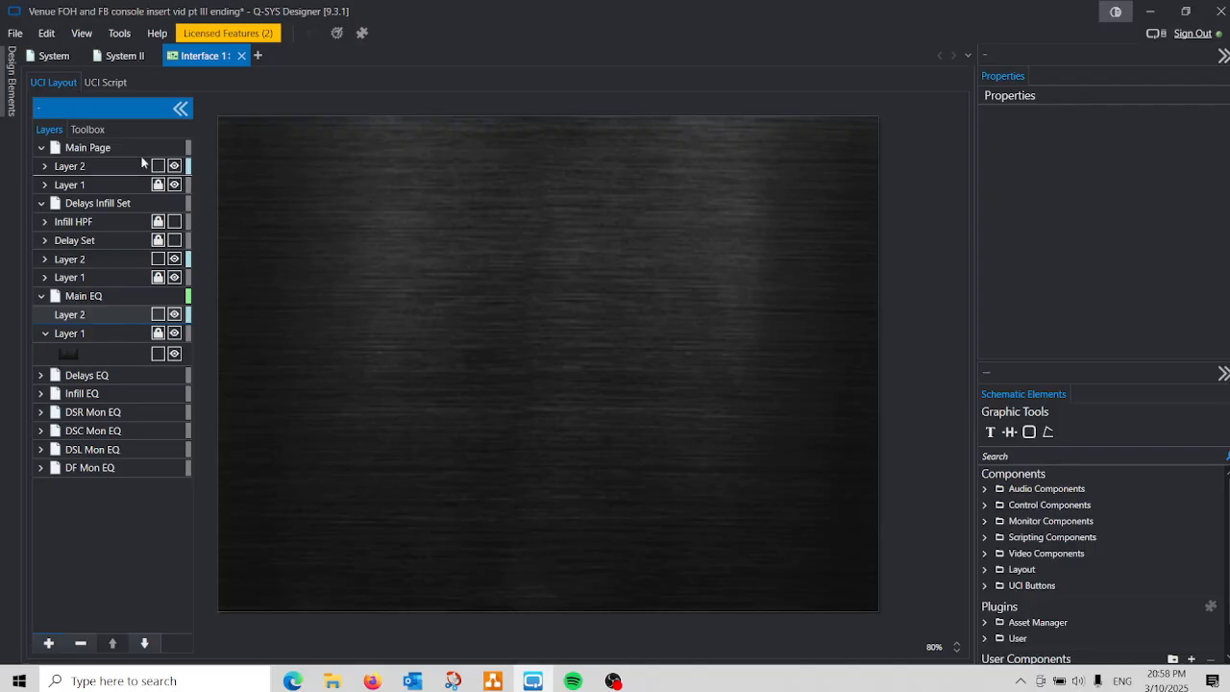
- Copy the Delays Infill Set page's navigation buttons from Delays EQ through Main Page, leaving out Main EQ
left_click(103, 205)
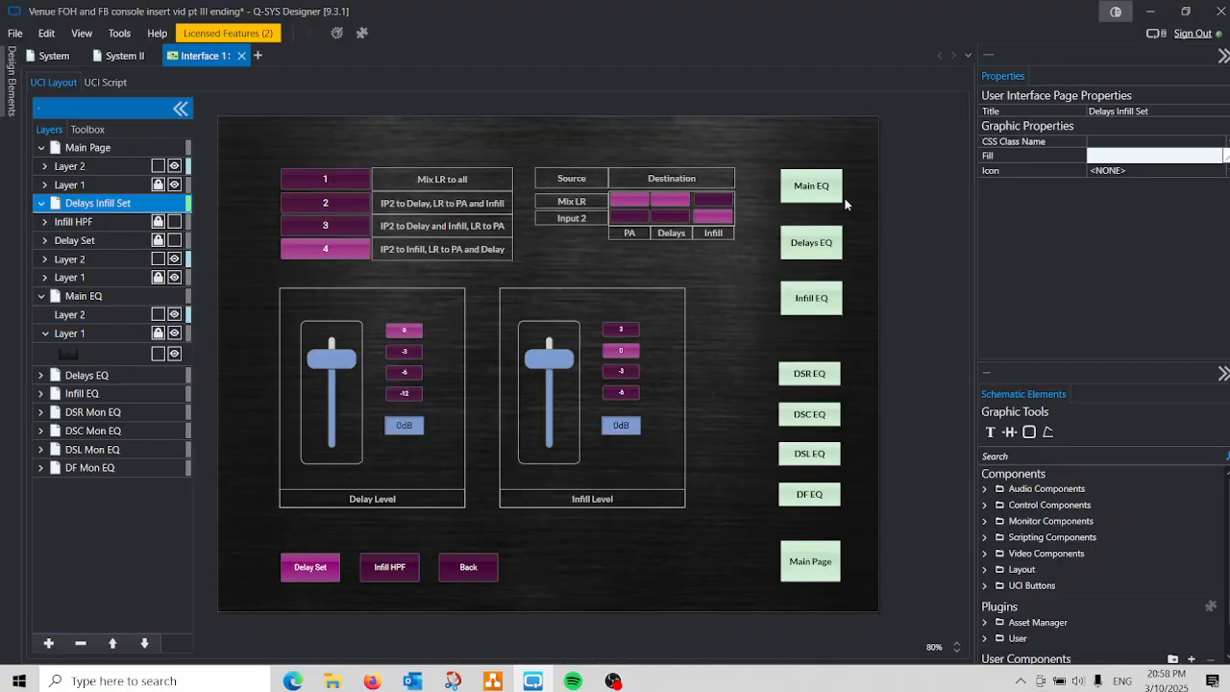
left_click_drag(849, 227, 806, 581)
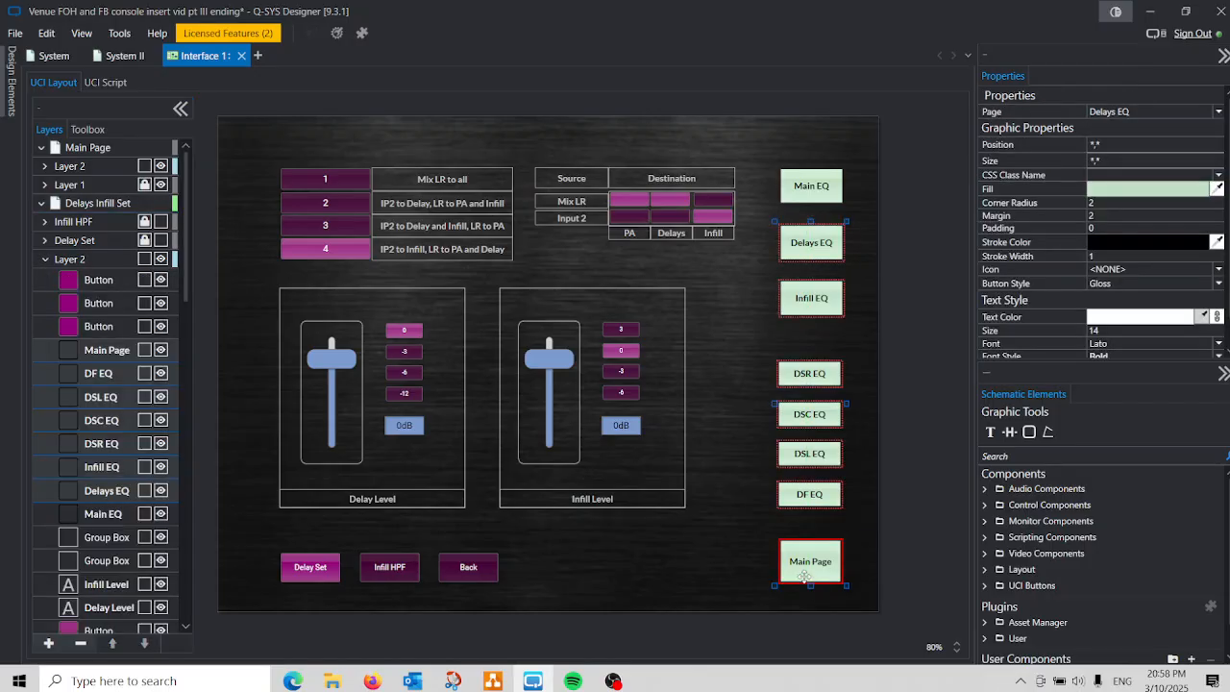
right_click(825, 252)
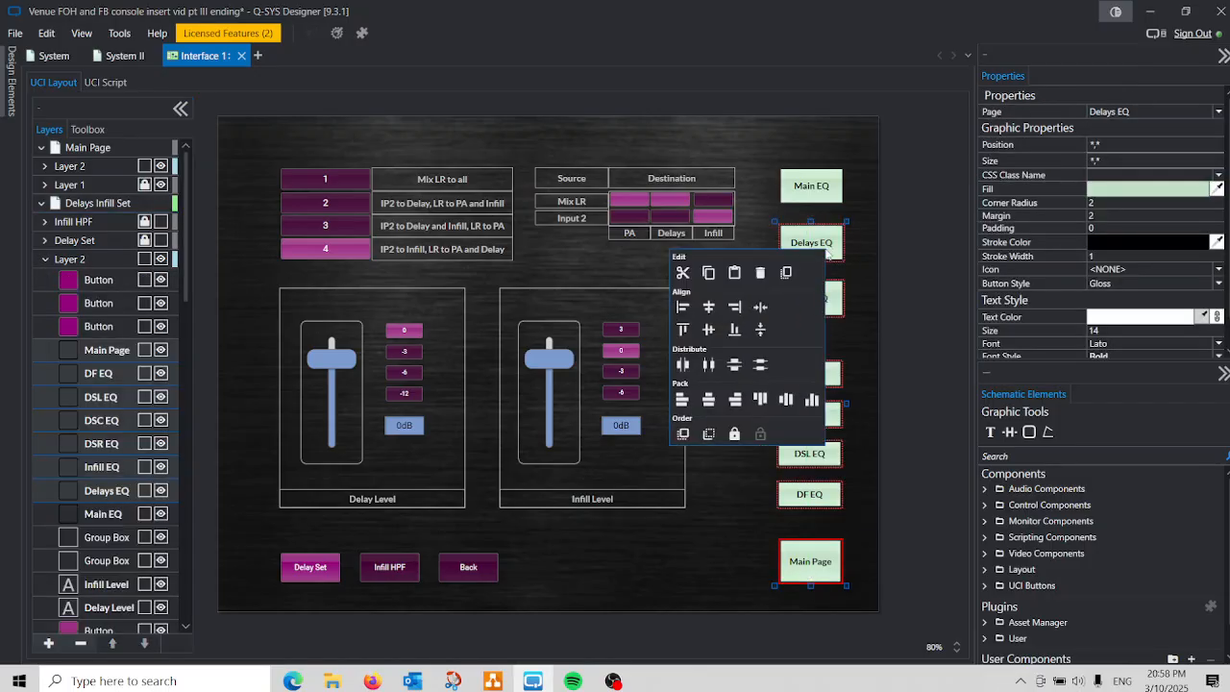
left_click(707, 274)
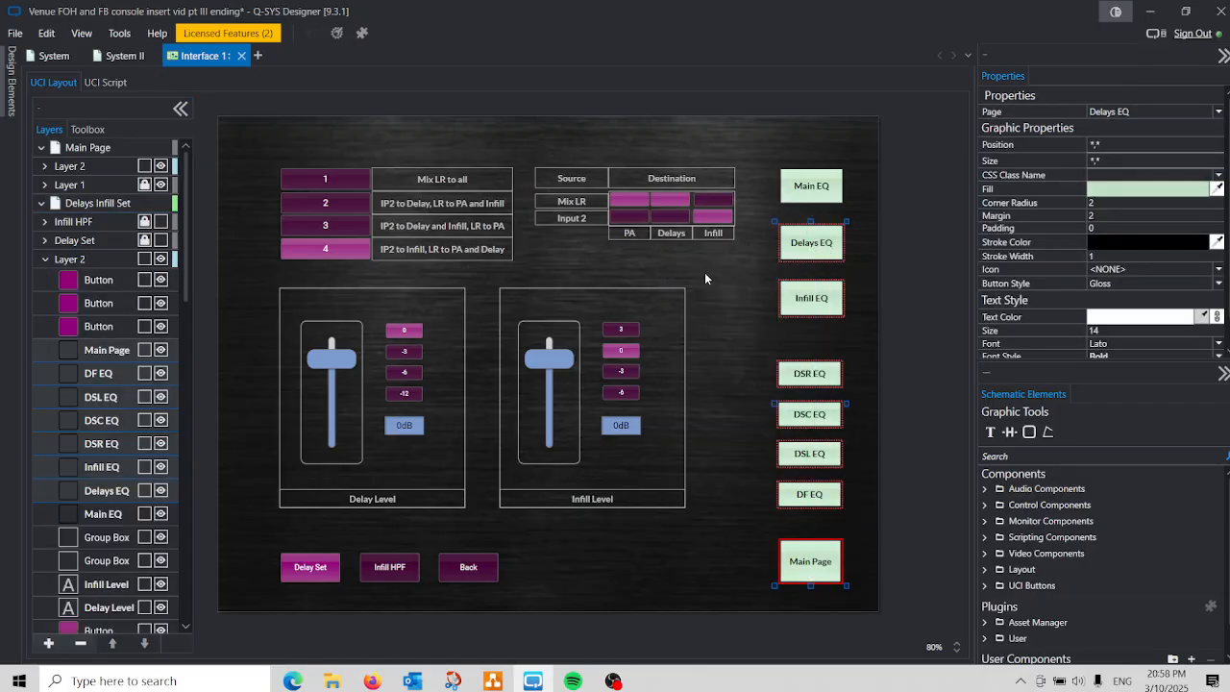
left_click(43, 204)
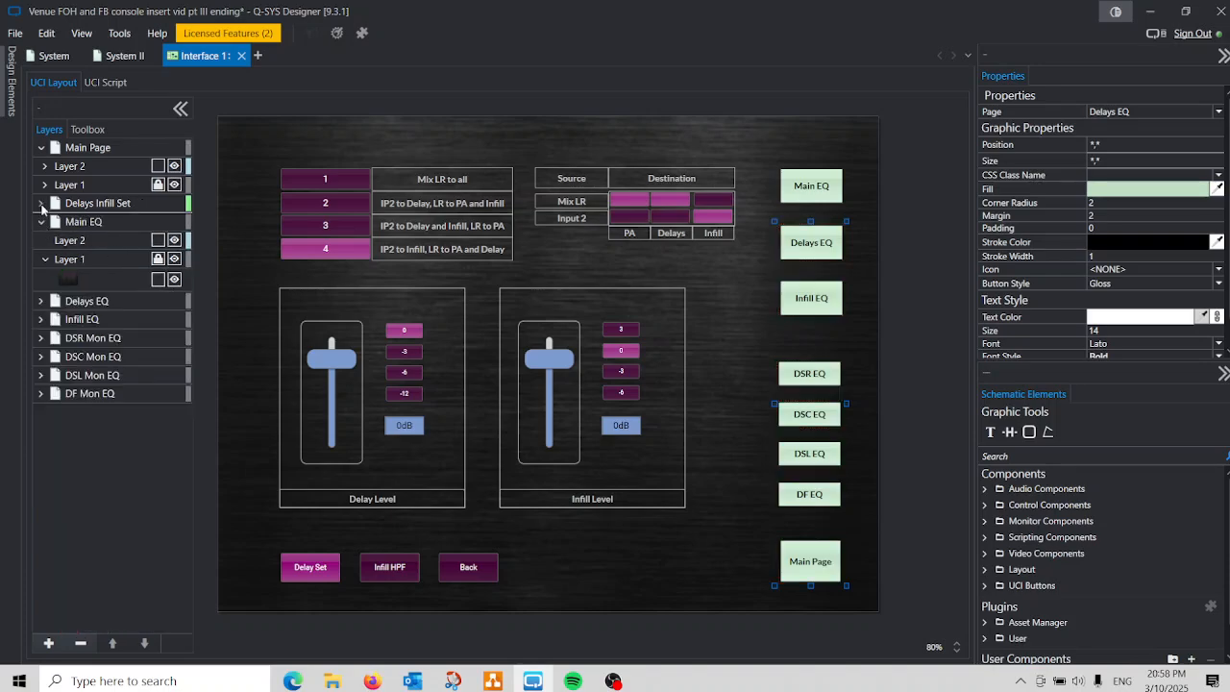
- Paste the copied navigation buttons onto Layer 2 of the Main EQ page
left_click(99, 239)
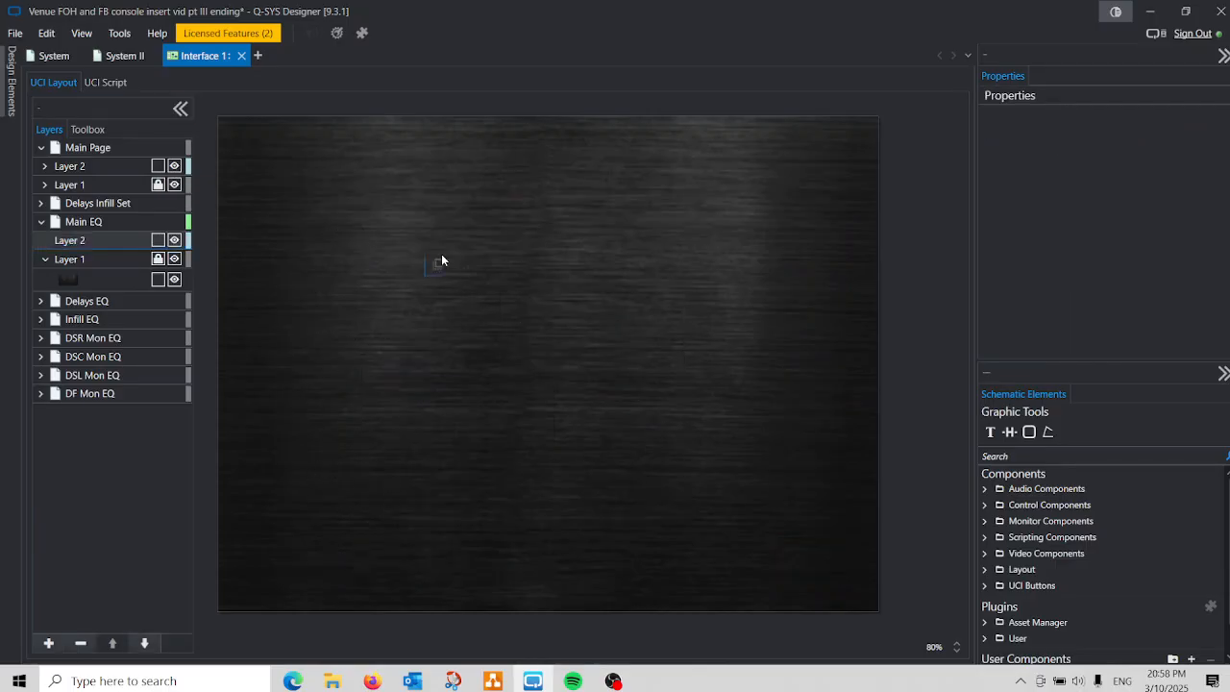
right_click(441, 256)
left_click(349, 279)
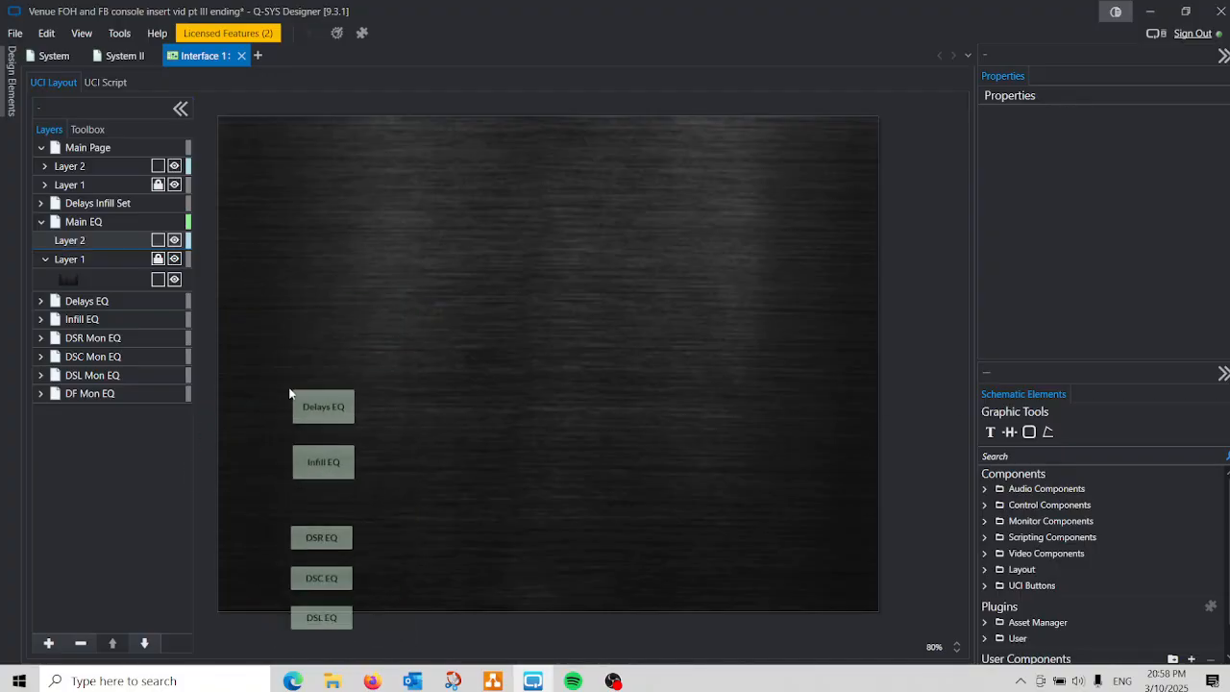
left_click(289, 393)
- Pack the pasted navigation buttons side by side into one horizontal row with their top edges aligned
right_click(314, 410)
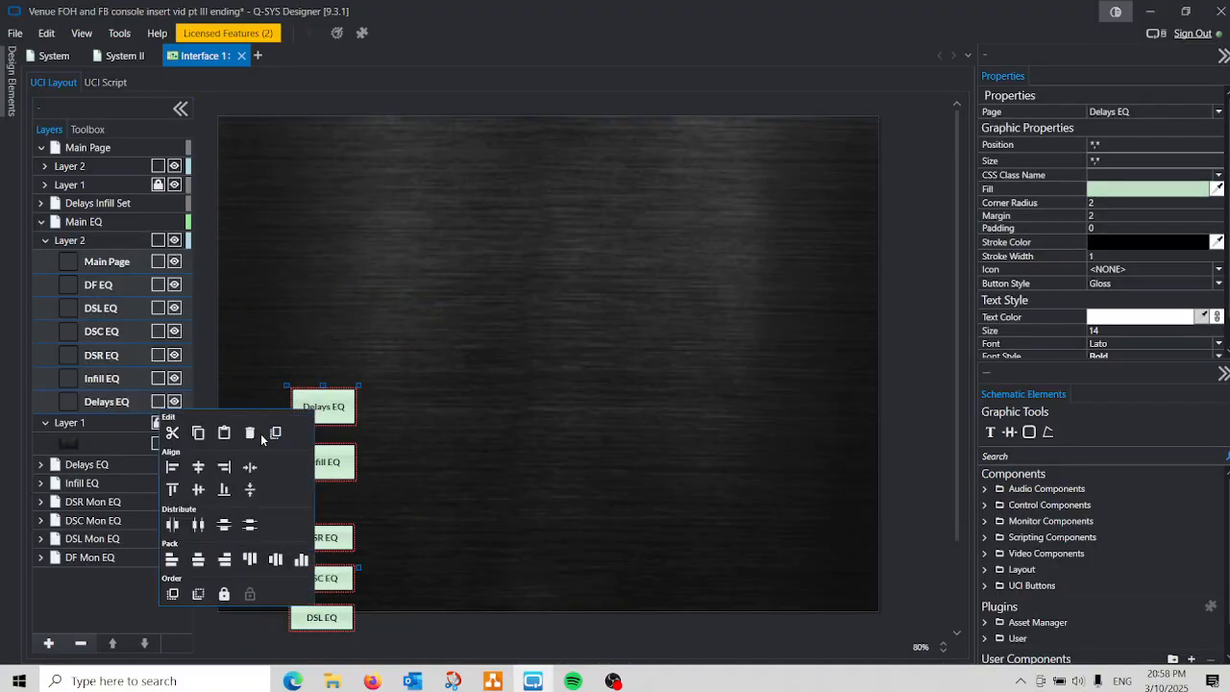
left_click(252, 560)
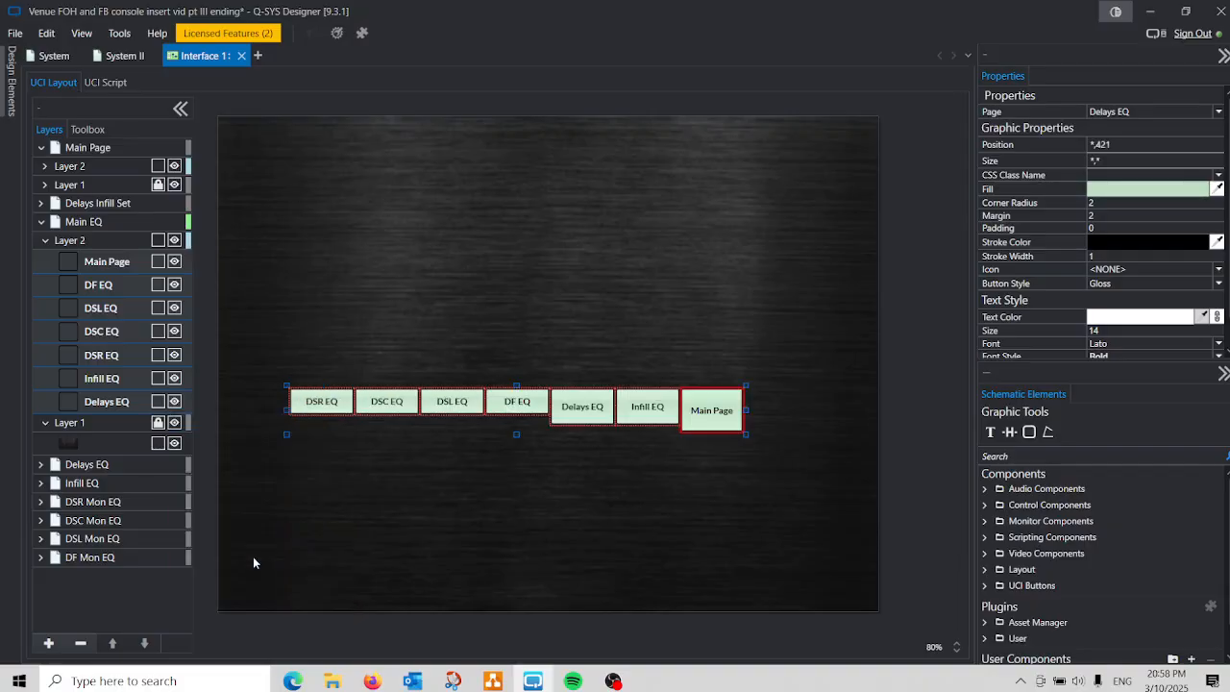
left_click(468, 488)
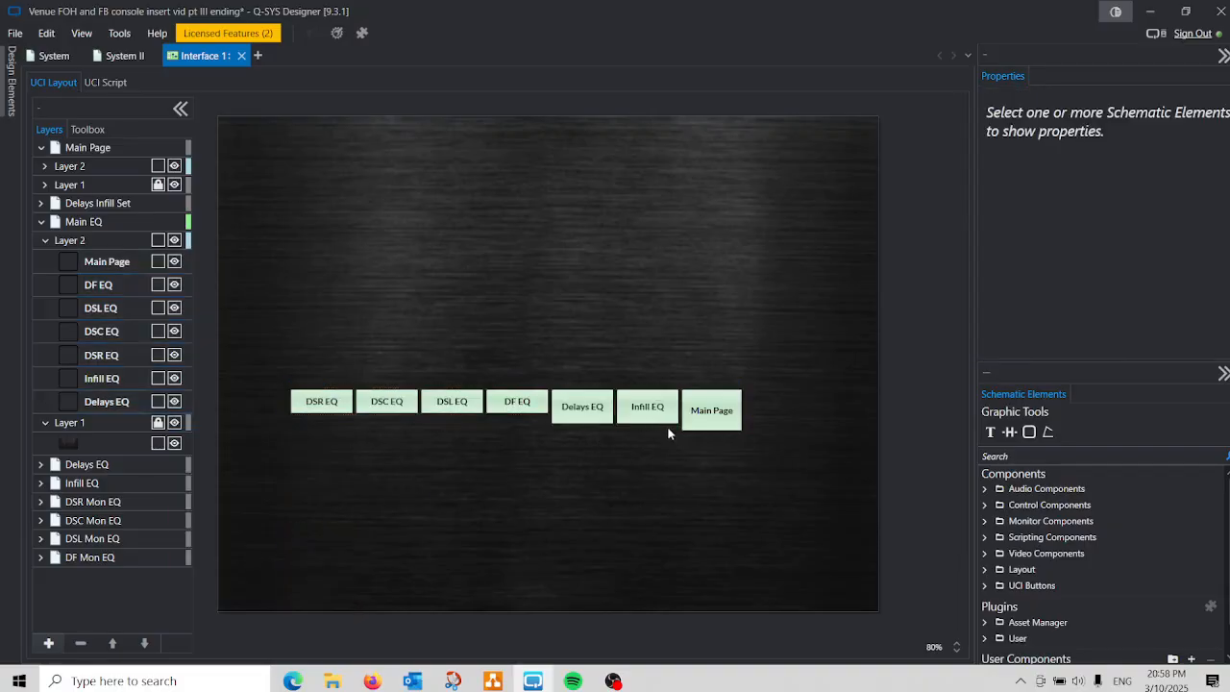
- Copy the position value of the Main Page button on the Delays Infill Set page, and collapse that page's layers
left_click(97, 151)
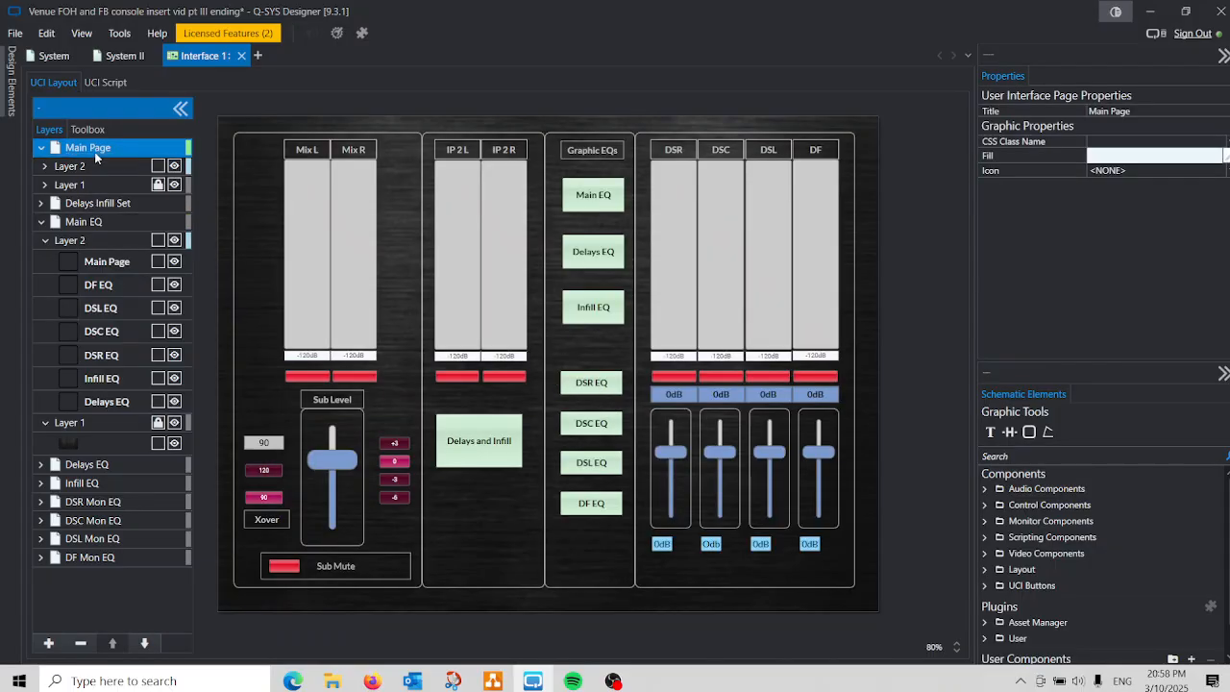
left_click(99, 206)
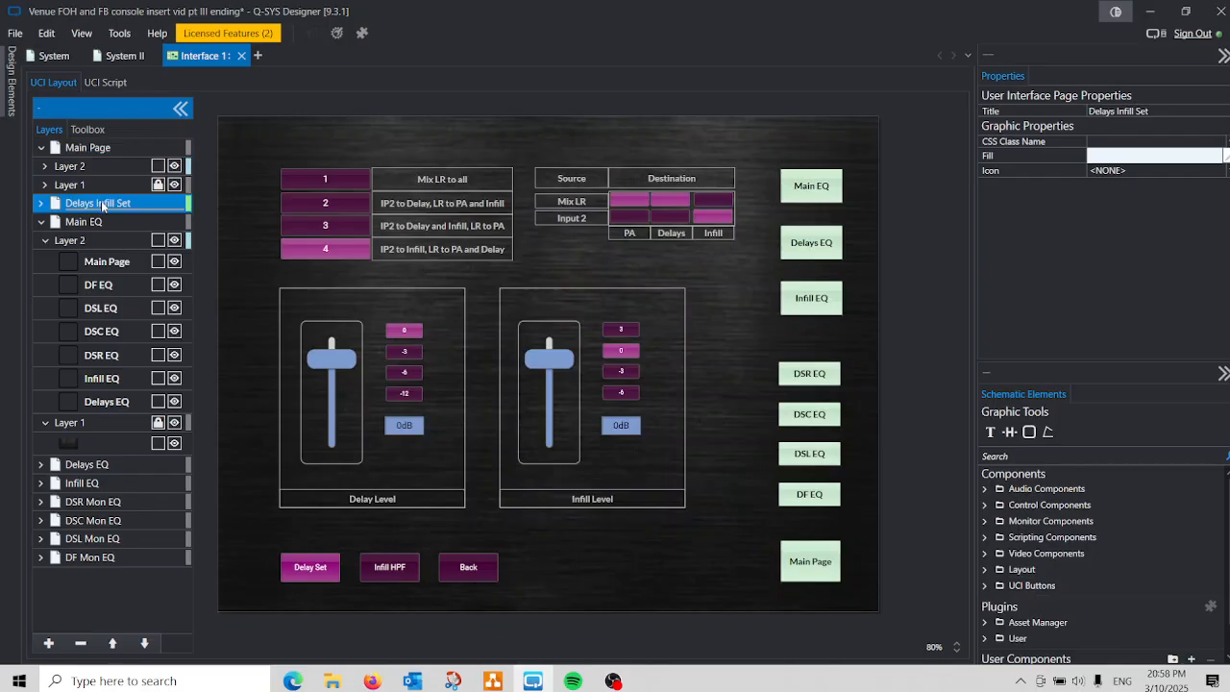
left_click(800, 562)
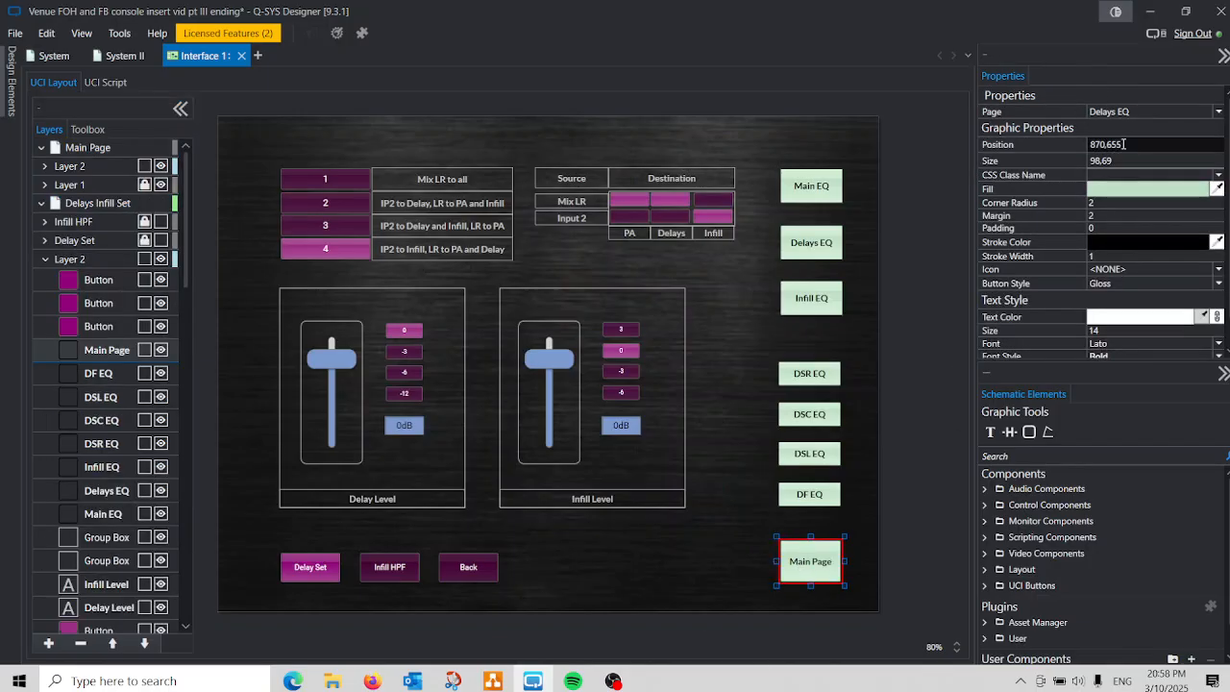
left_click(1105, 145)
double_click(1103, 146)
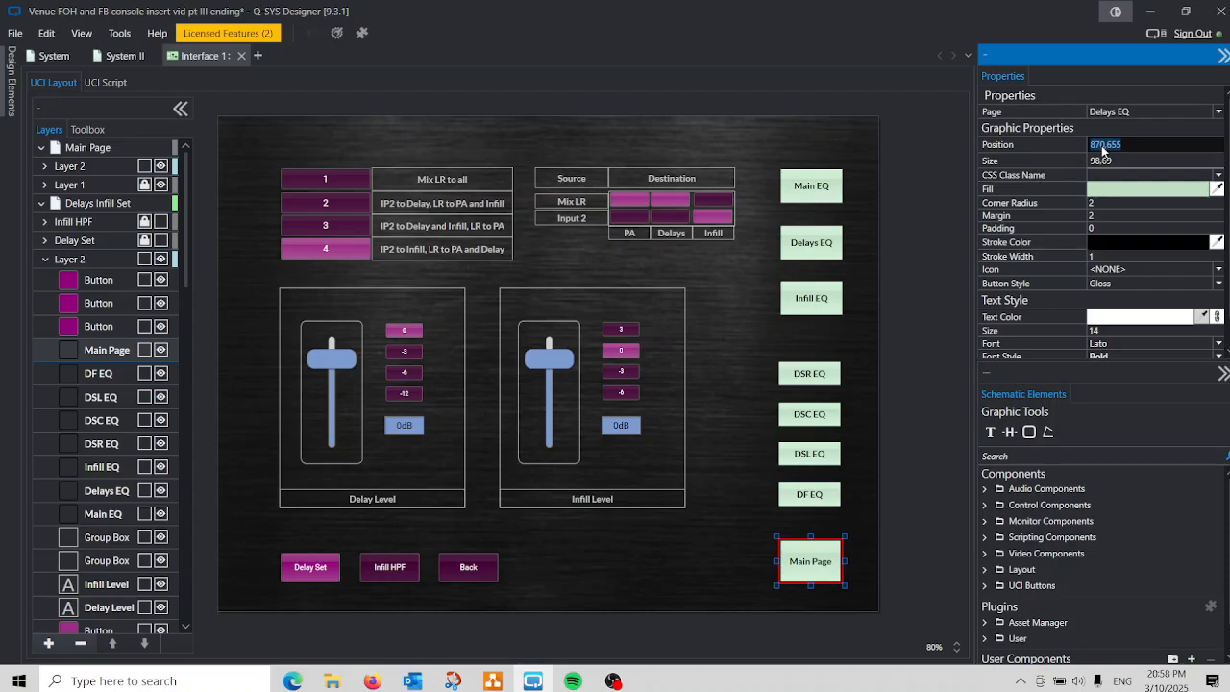
right_click(1090, 149)
left_click(1006, 179)
left_click(40, 204)
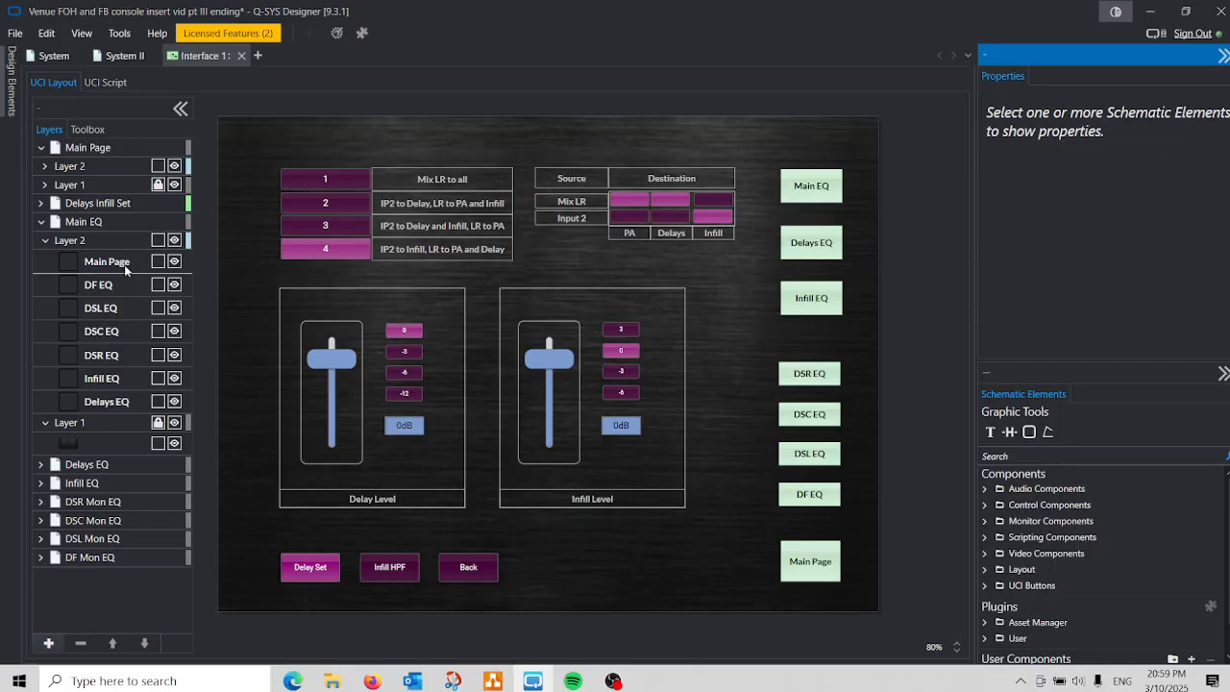
- Set the position of the Main Page button on the Main EQ page to 870,655 by pasting the copied value
left_click(105, 239)
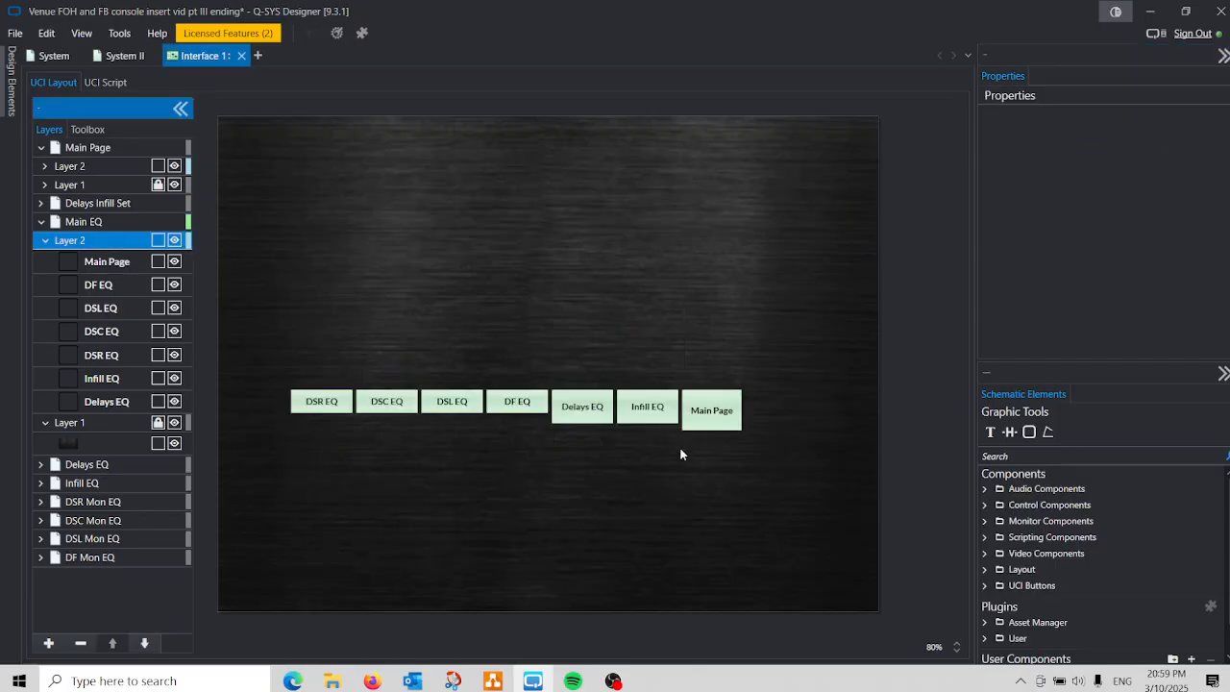
left_click(712, 409)
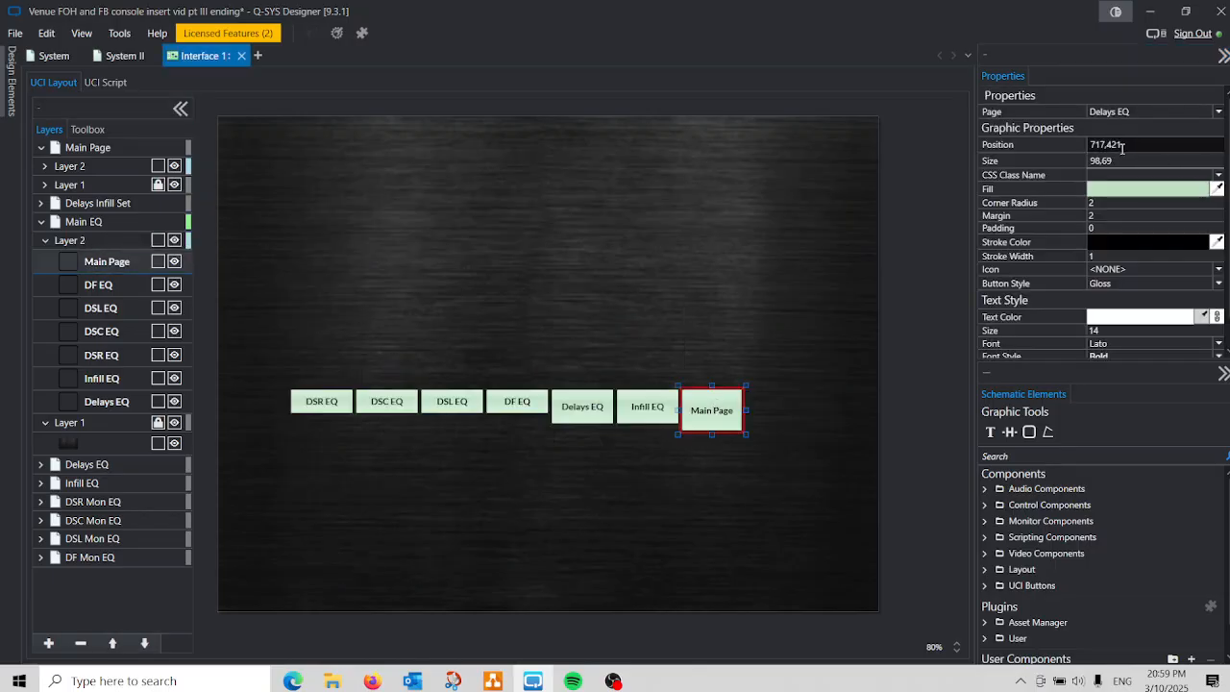
left_click_drag(1129, 148, 1066, 154)
right_click(1064, 156)
left_click(1017, 196)
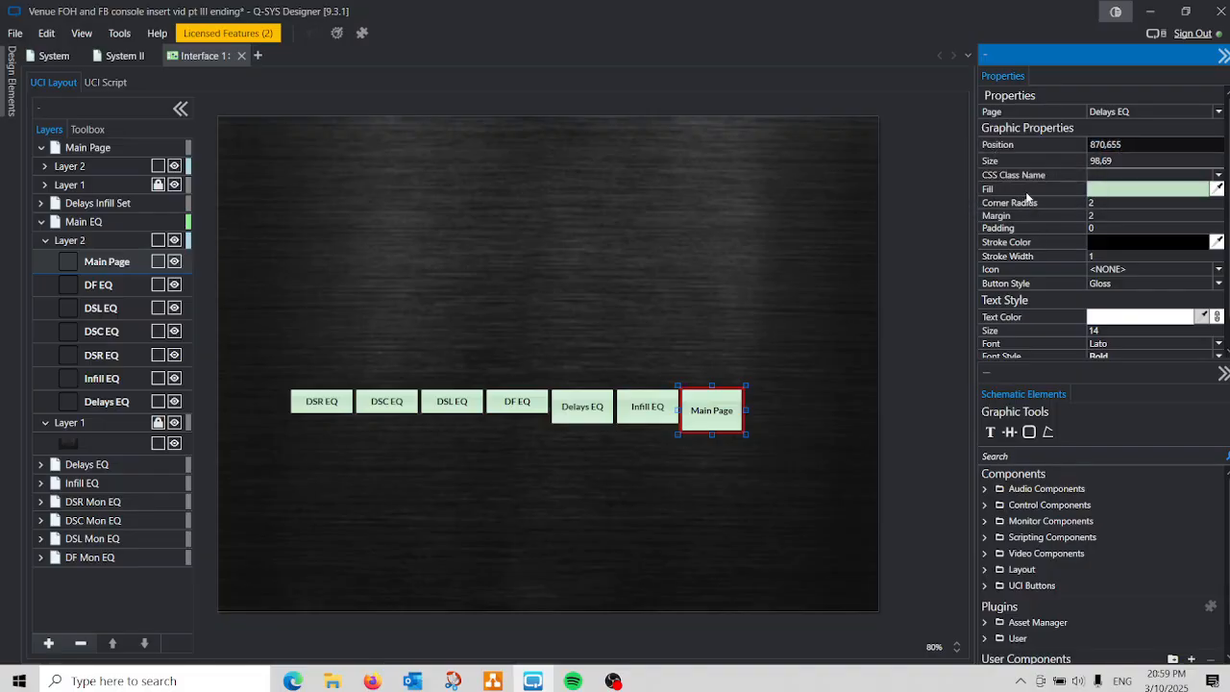
left_click(723, 491)
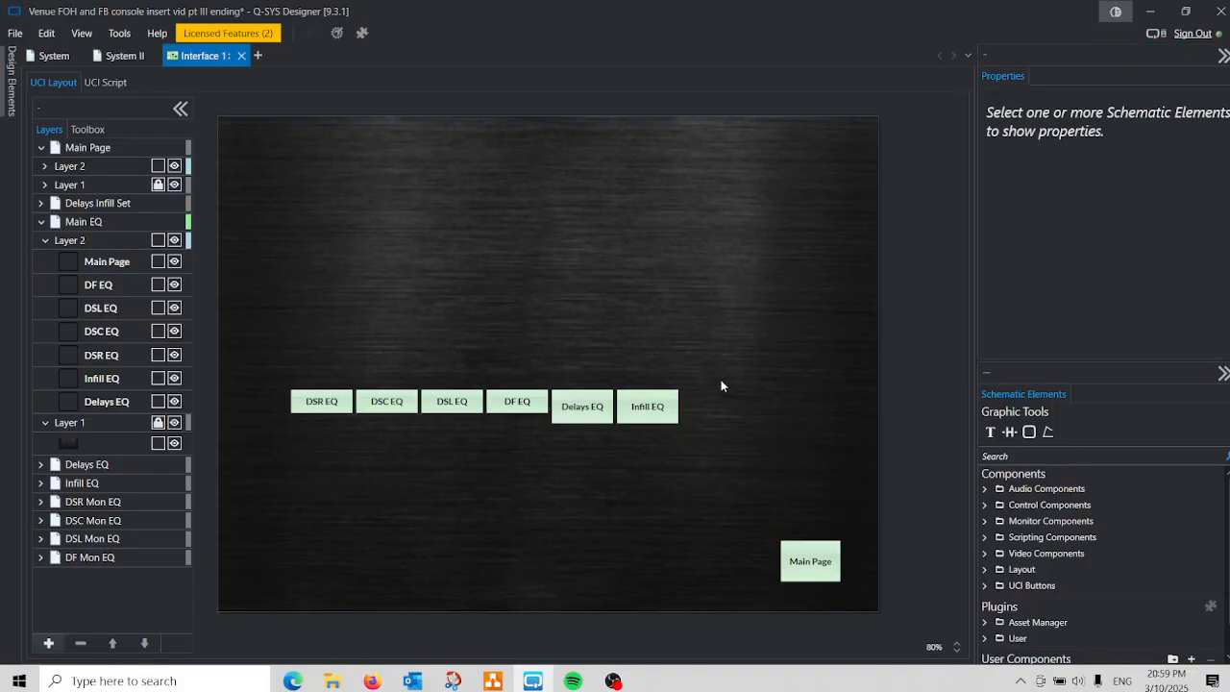
- Move the Delays EQ and Infill EQ pair and the DSR, DSC, DSL and DF EQ buttons down to Y 655, level with the Main Page button
left_click_drag(698, 395, 306, 574)
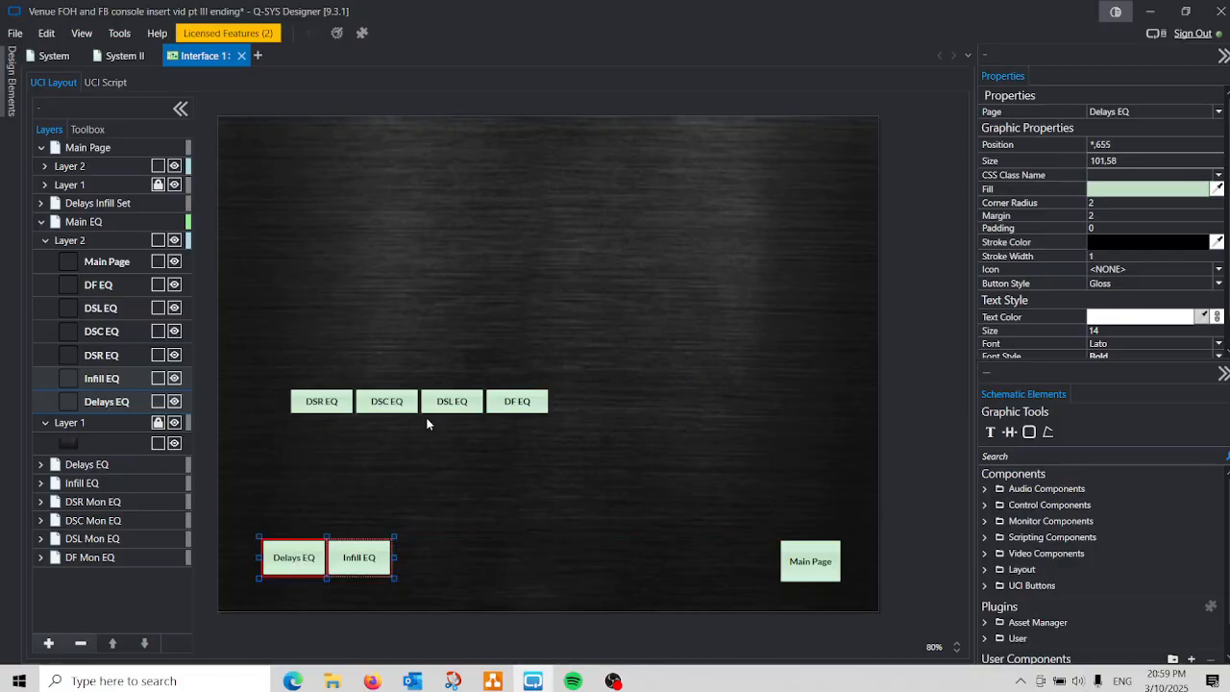
left_click_drag(551, 386, 494, 554)
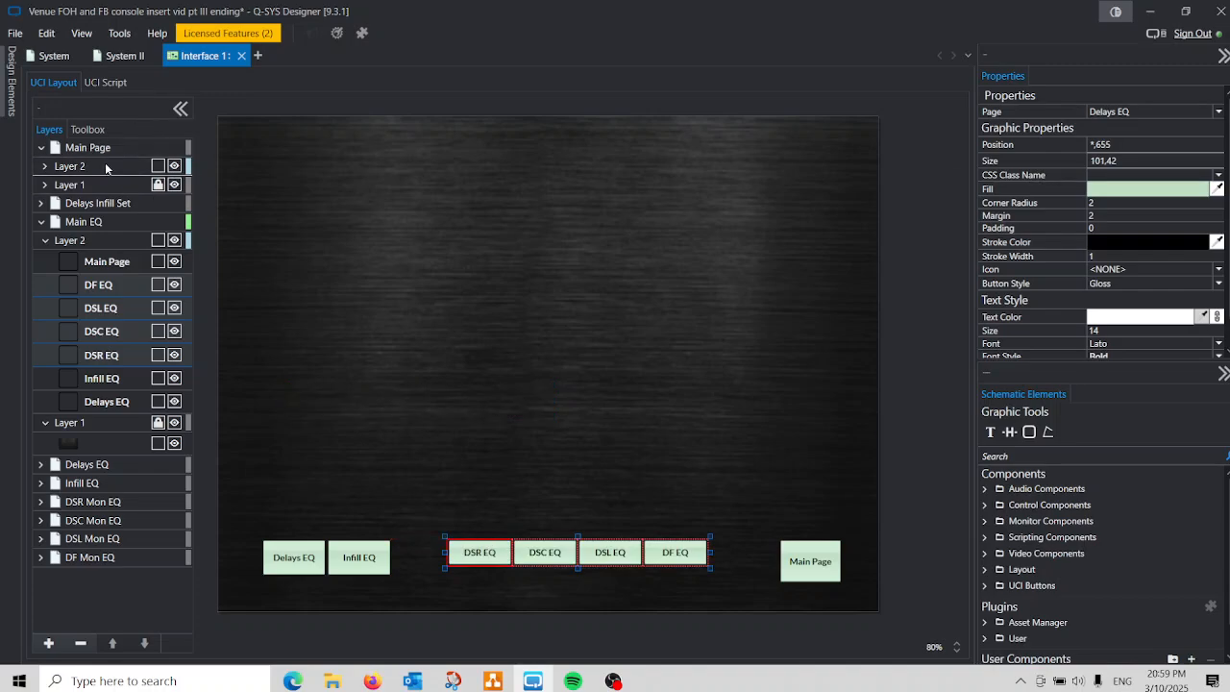
- Copy the group box around the Mix L and Mix R section of the Main Page, and collapse that page's Layer 2
left_click(234, 142)
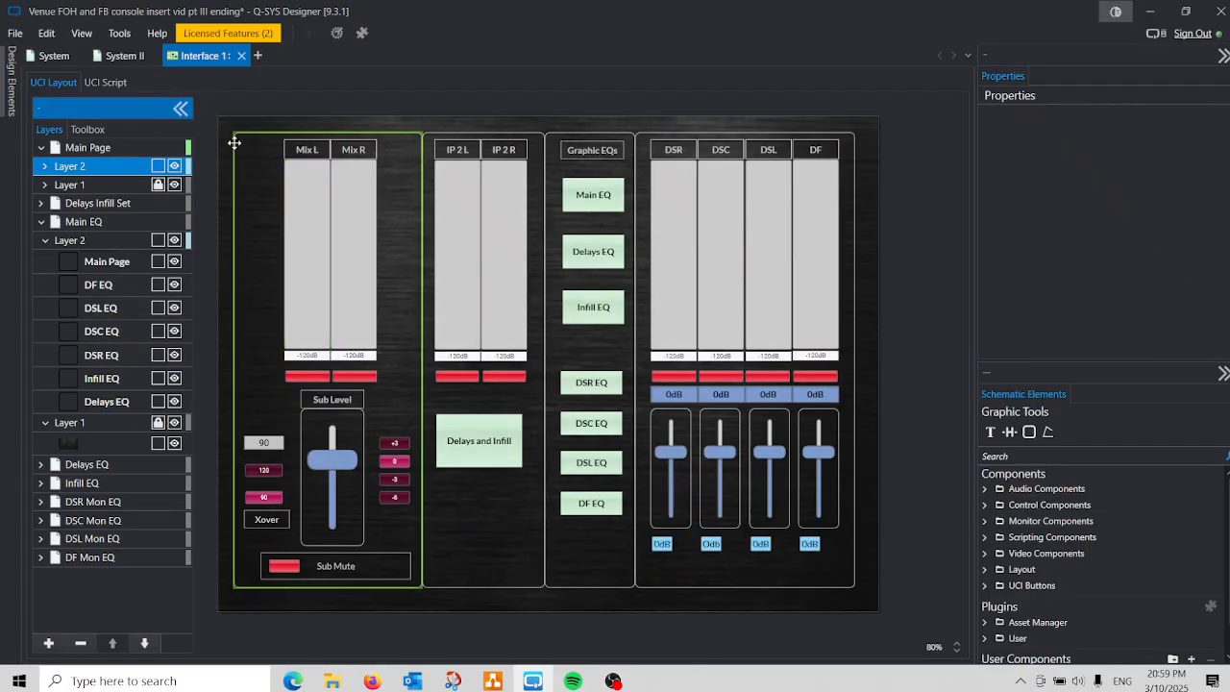
right_click(234, 142)
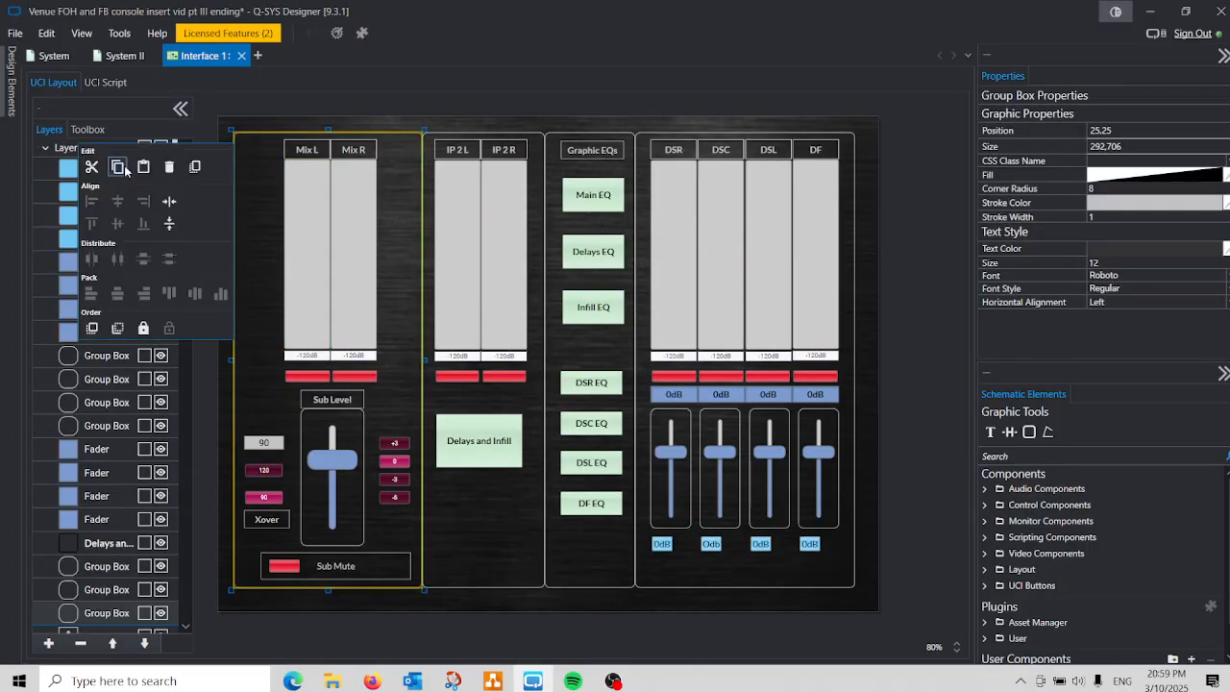
left_click(120, 167)
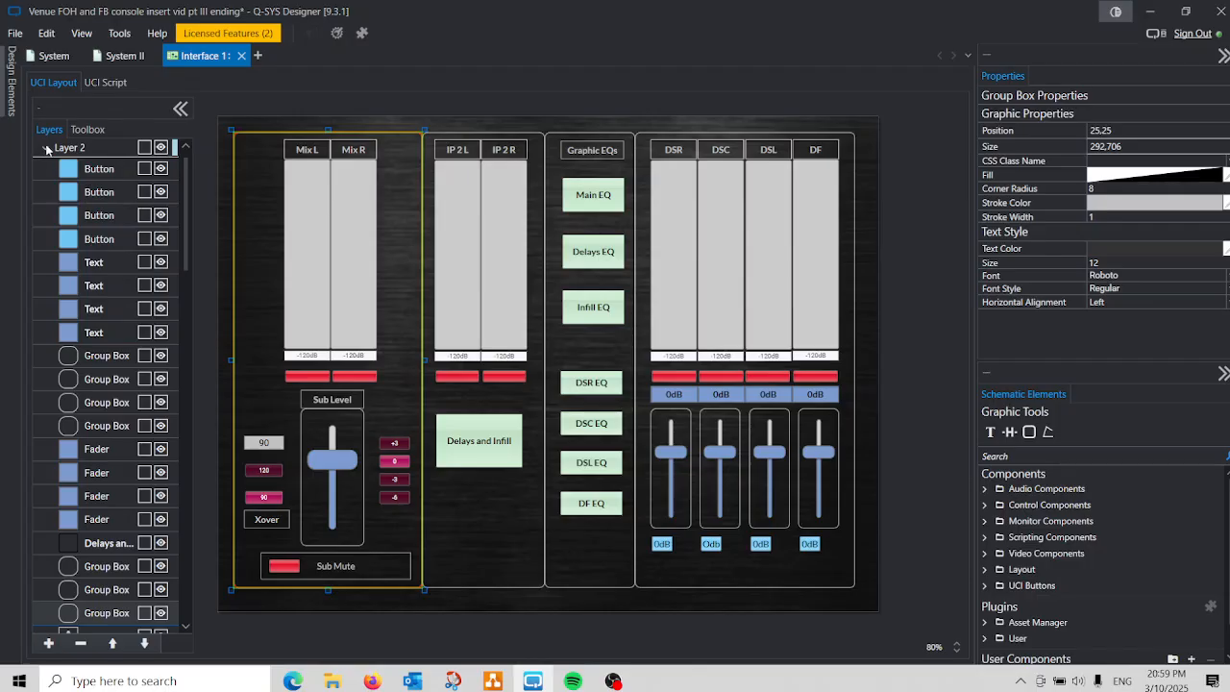
left_click(46, 148)
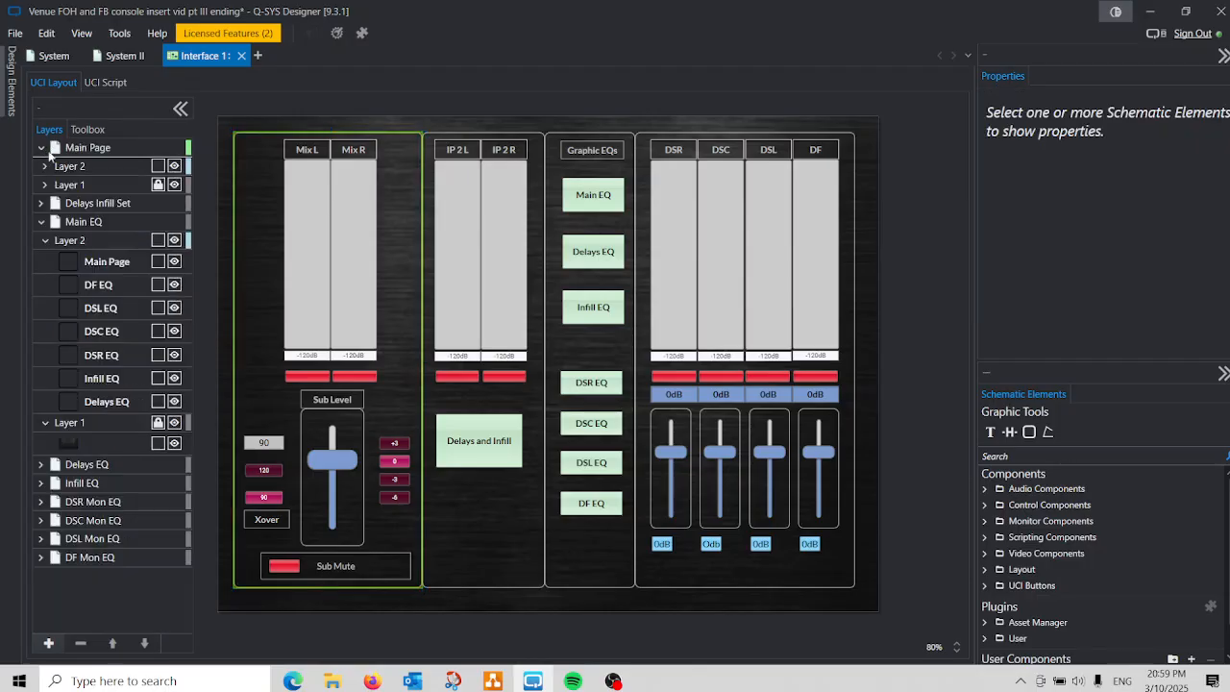
- Paste the copied group box onto Layer 2 of the Main EQ page and place it at about 35,29
left_click(114, 244)
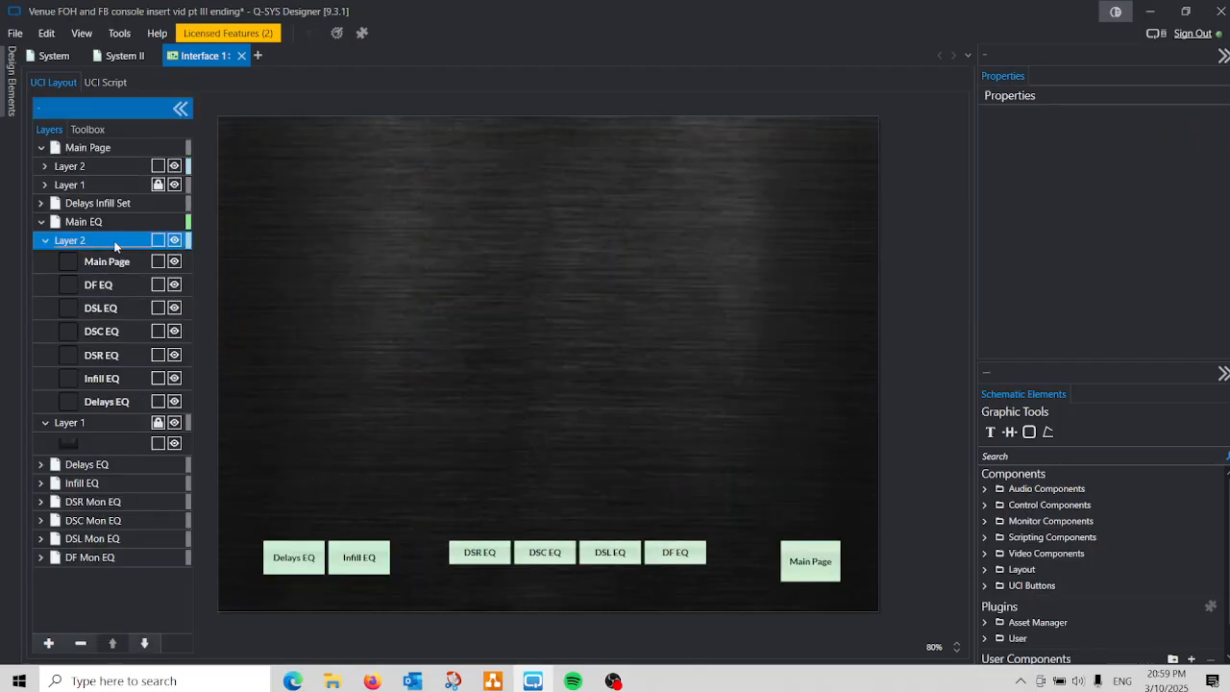
right_click(262, 159)
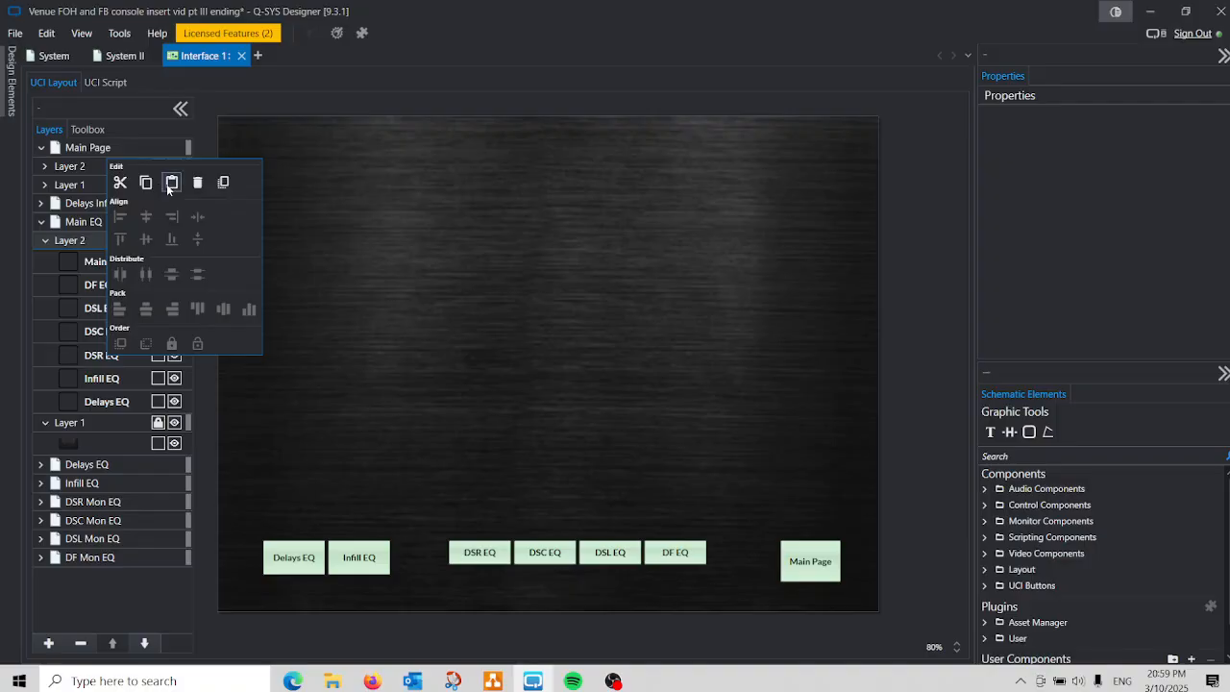
left_click(168, 188)
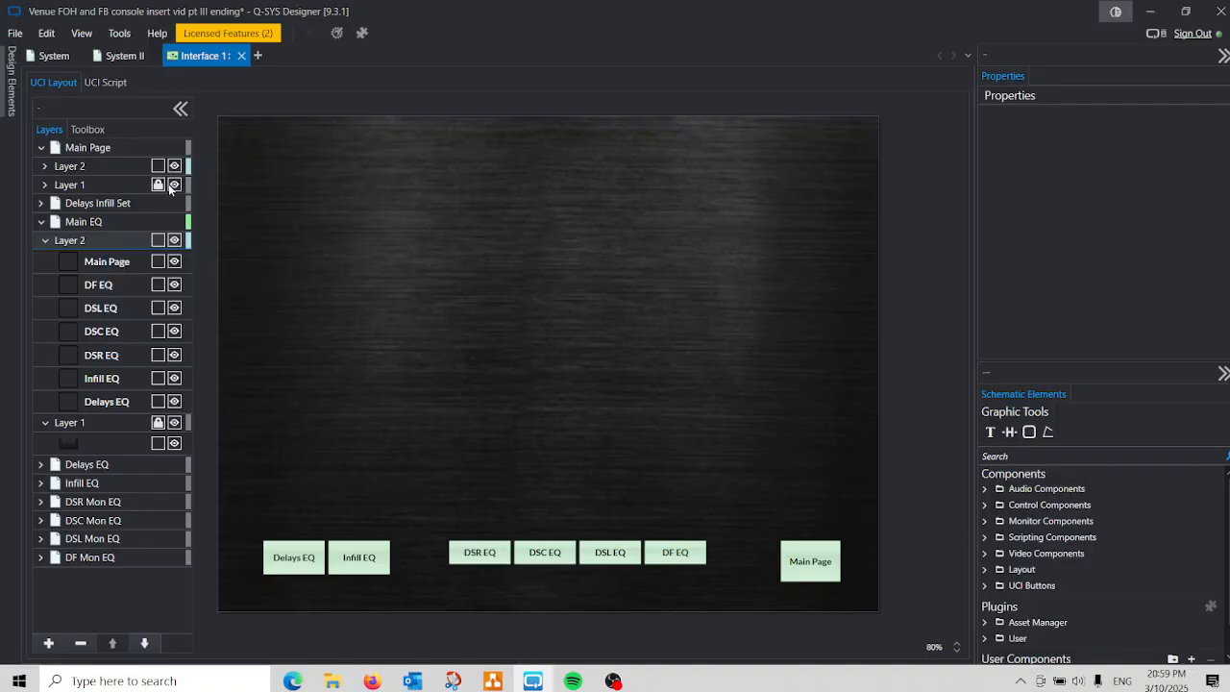
left_click(238, 134)
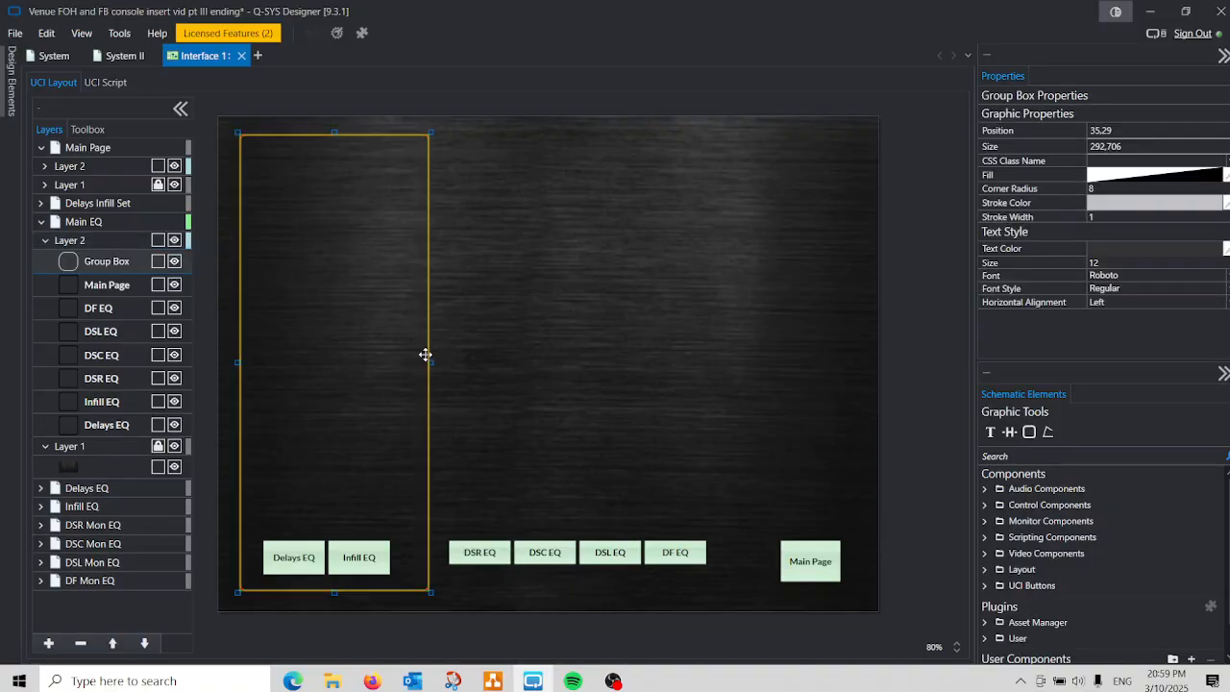
- Resize the Main EQ group box to about 953 by 594 so it spans the page above the navigation buttons
left_click_drag(429, 360, 855, 368)
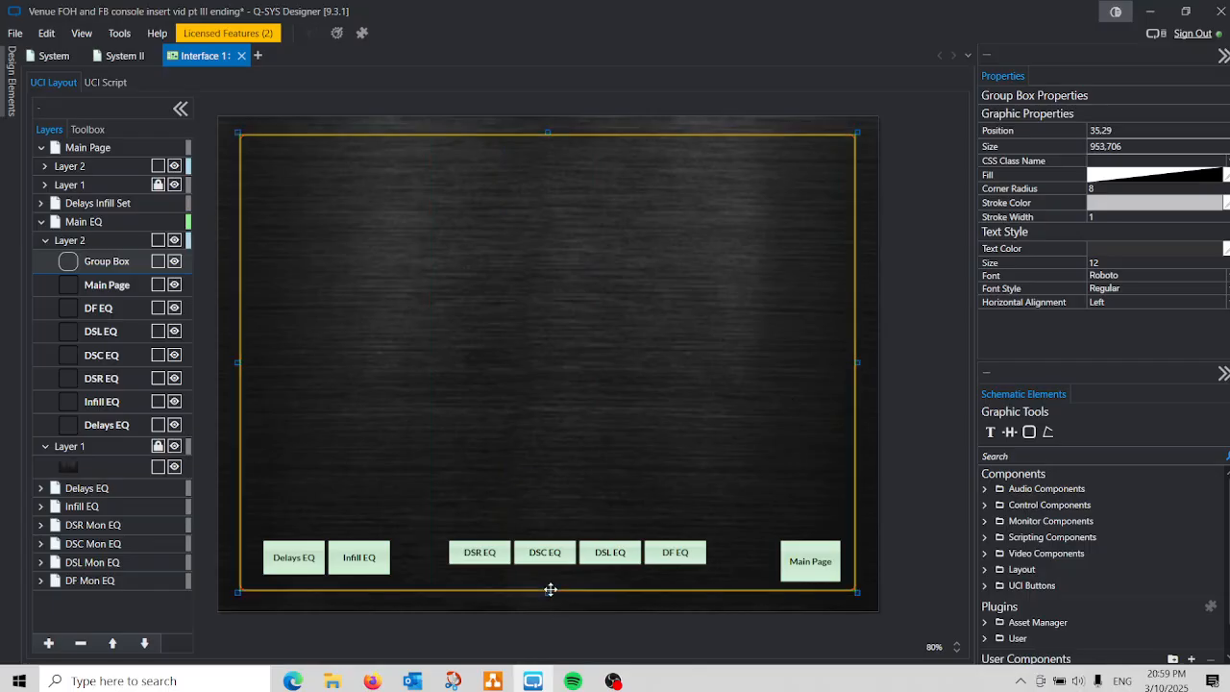
left_click_drag(546, 591, 561, 523)
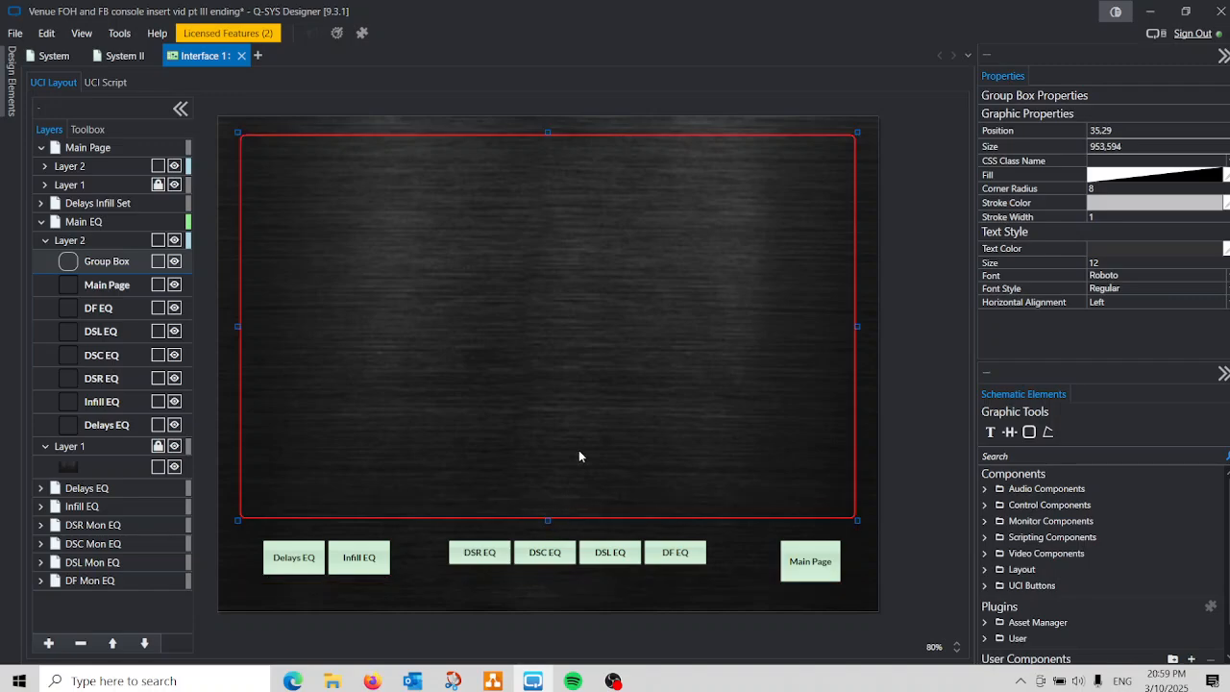
left_click(900, 418)
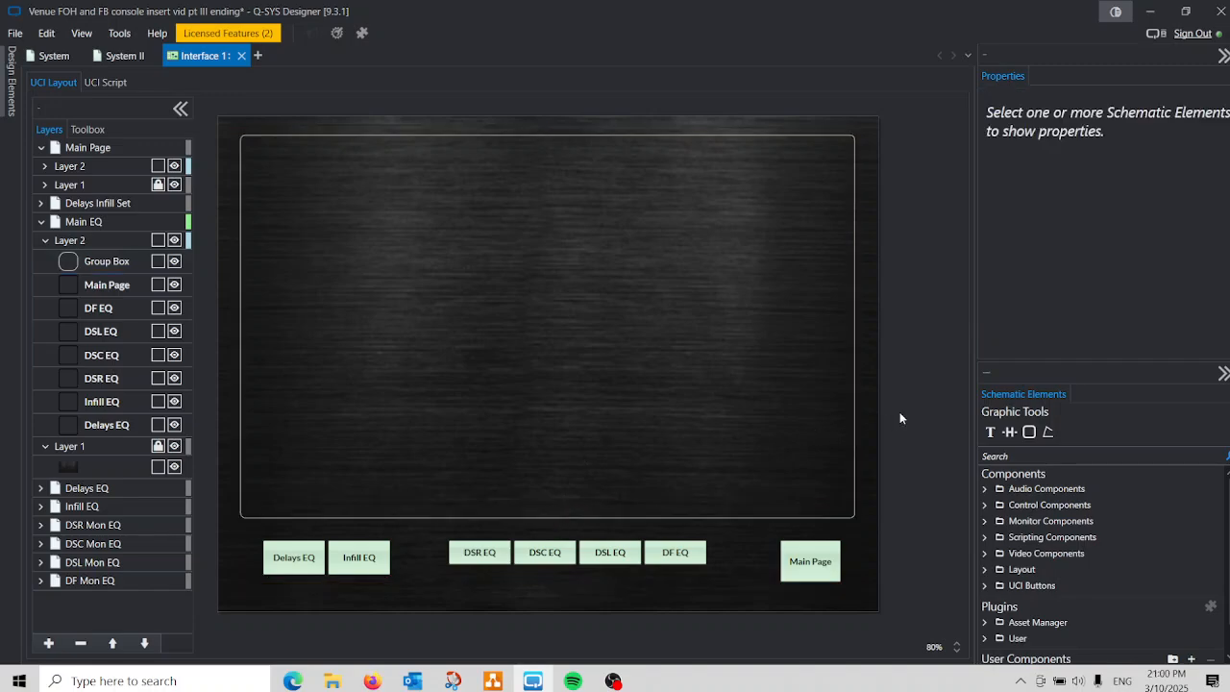
- Copy the resized group box on the Main EQ page, and collapse that page's layers
left_click(853, 493)
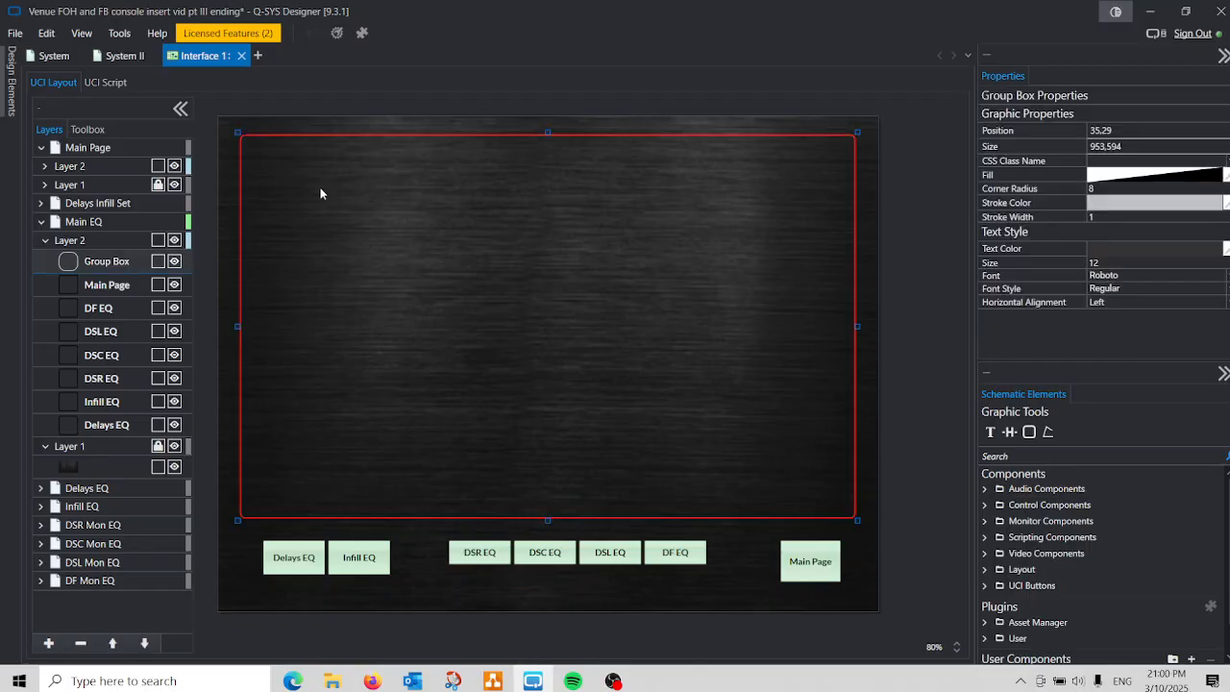
right_click(269, 134)
left_click(151, 161)
left_click(40, 223)
- Add the BG 1 Q-Sys image to the Delays EQ page as a full-page background at 0,0, sized 1024 by 768
left_click(85, 240)
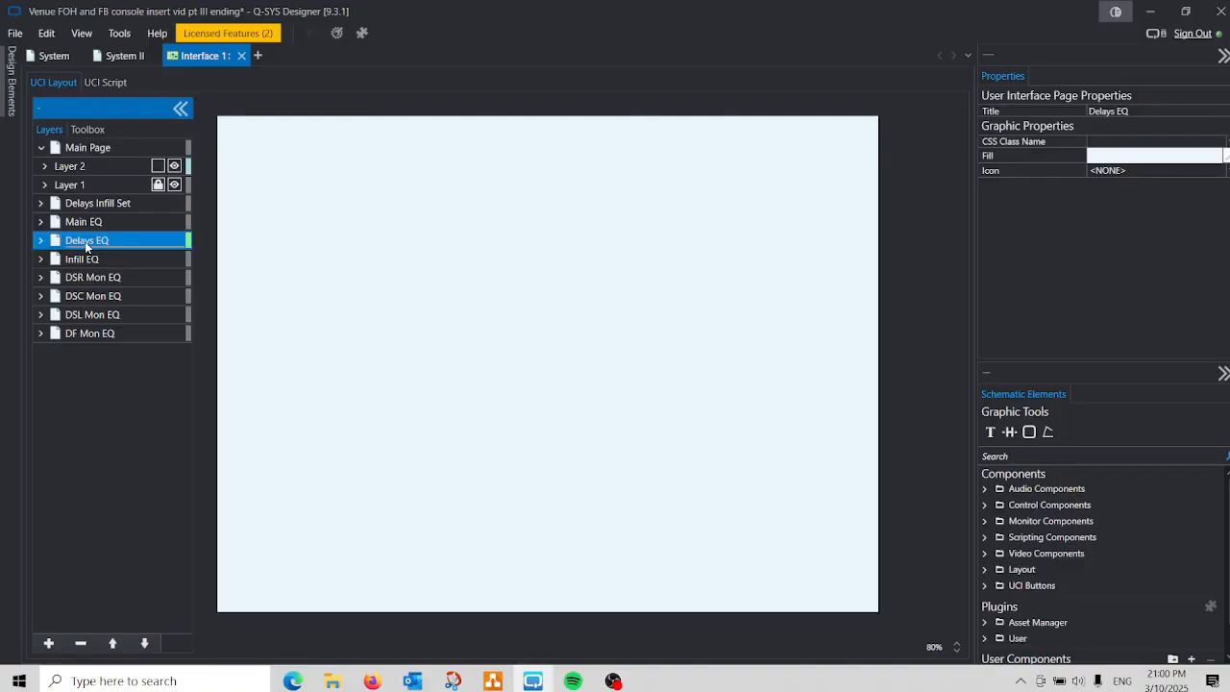
left_click(333, 680)
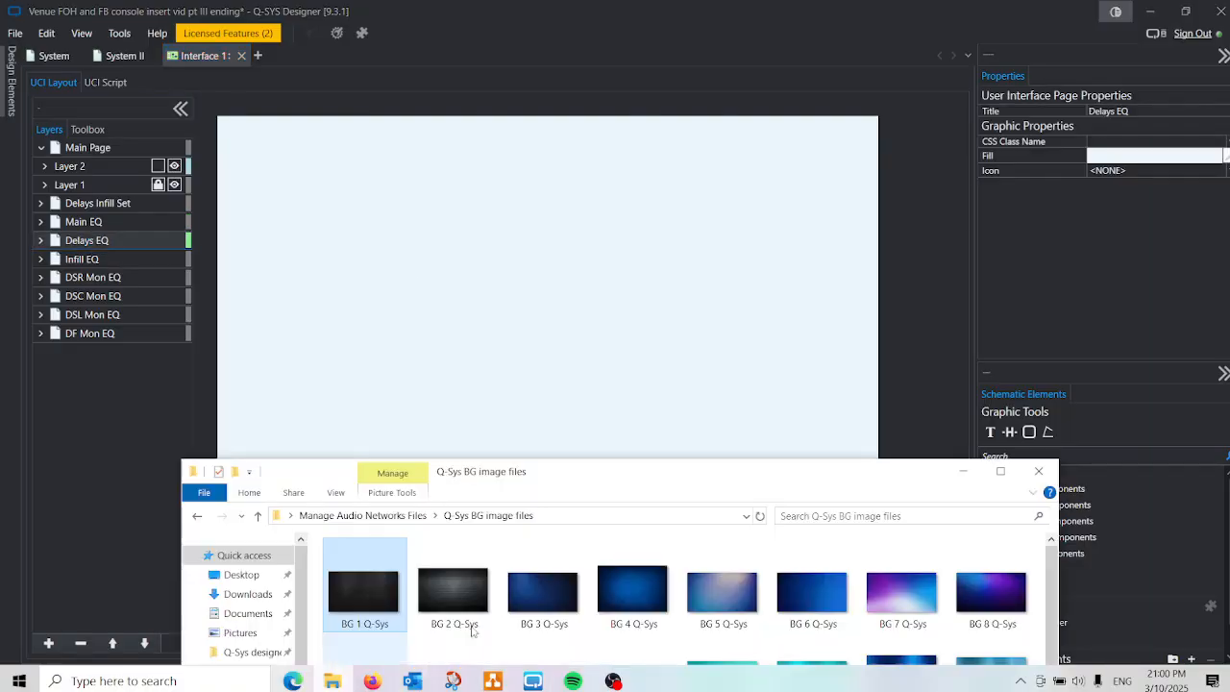
left_click_drag(358, 584, 234, 131)
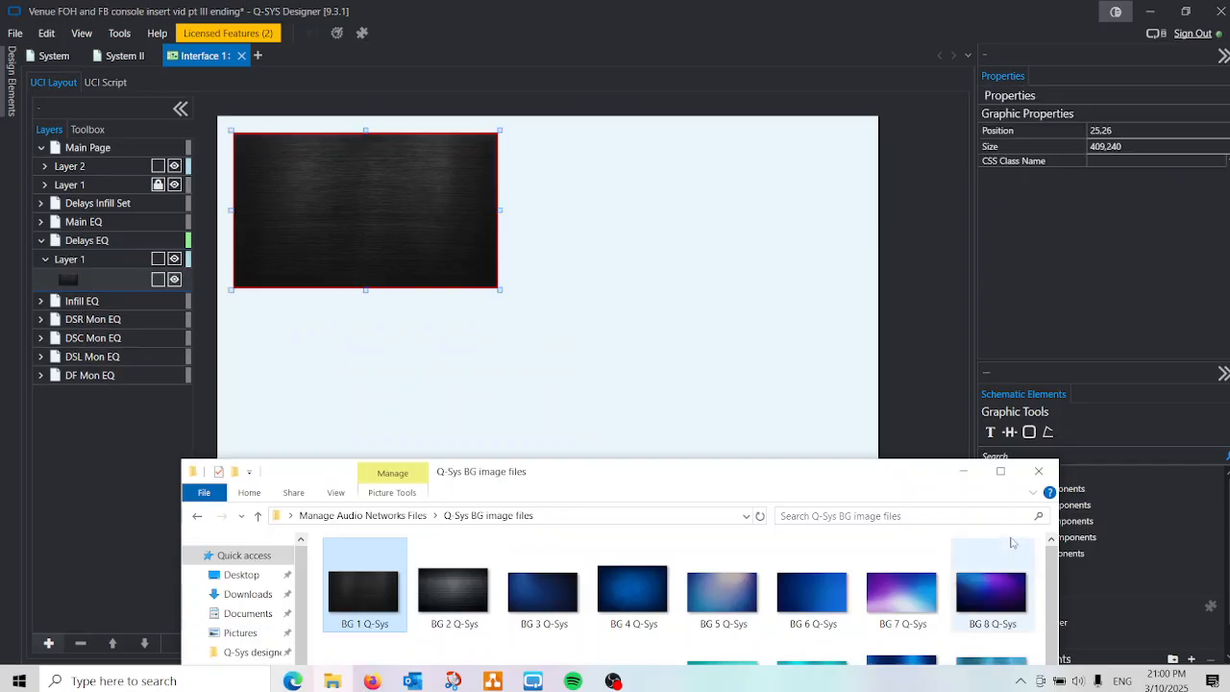
left_click(963, 471)
left_click_drag(329, 223, 314, 206)
left_click_drag(485, 274, 876, 617)
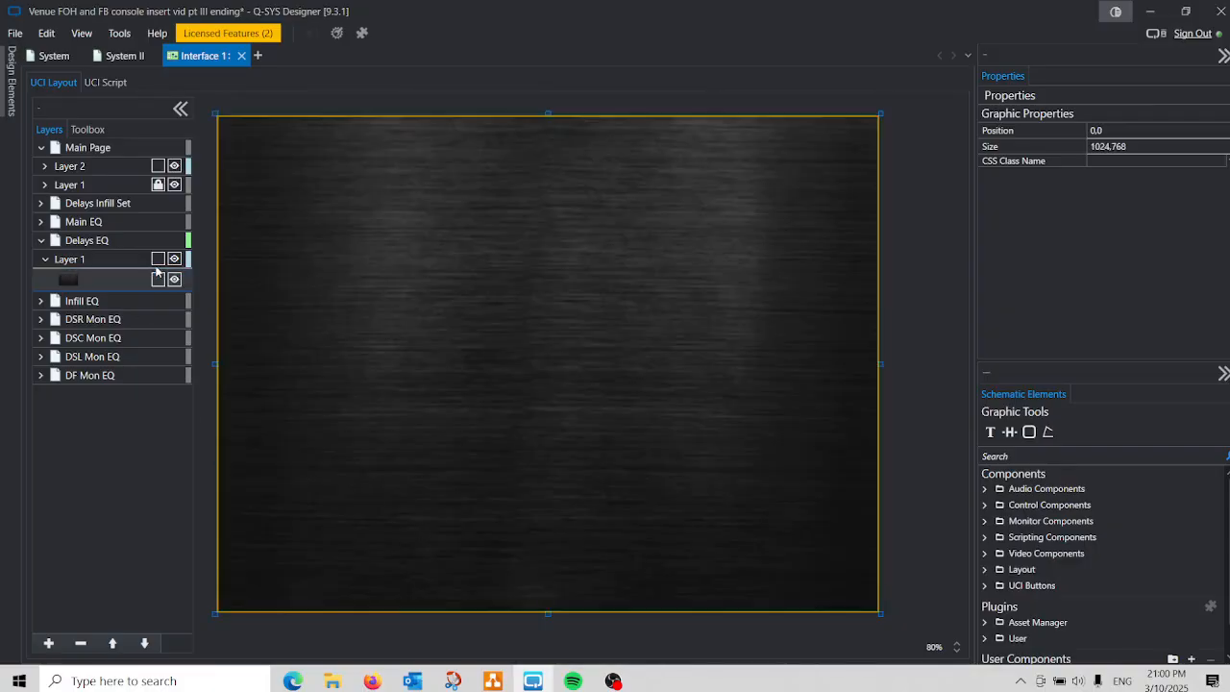
- Lock the Delays EQ page's background layer and add a new layer to the page
left_click(157, 262)
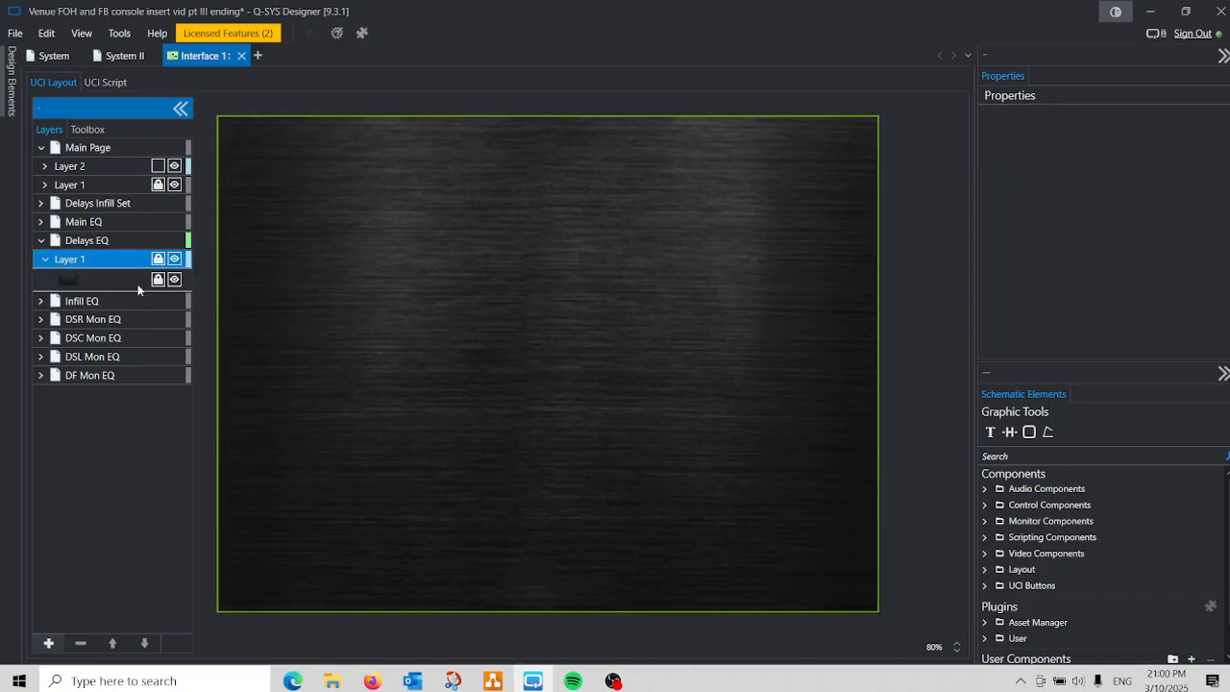
left_click(48, 643)
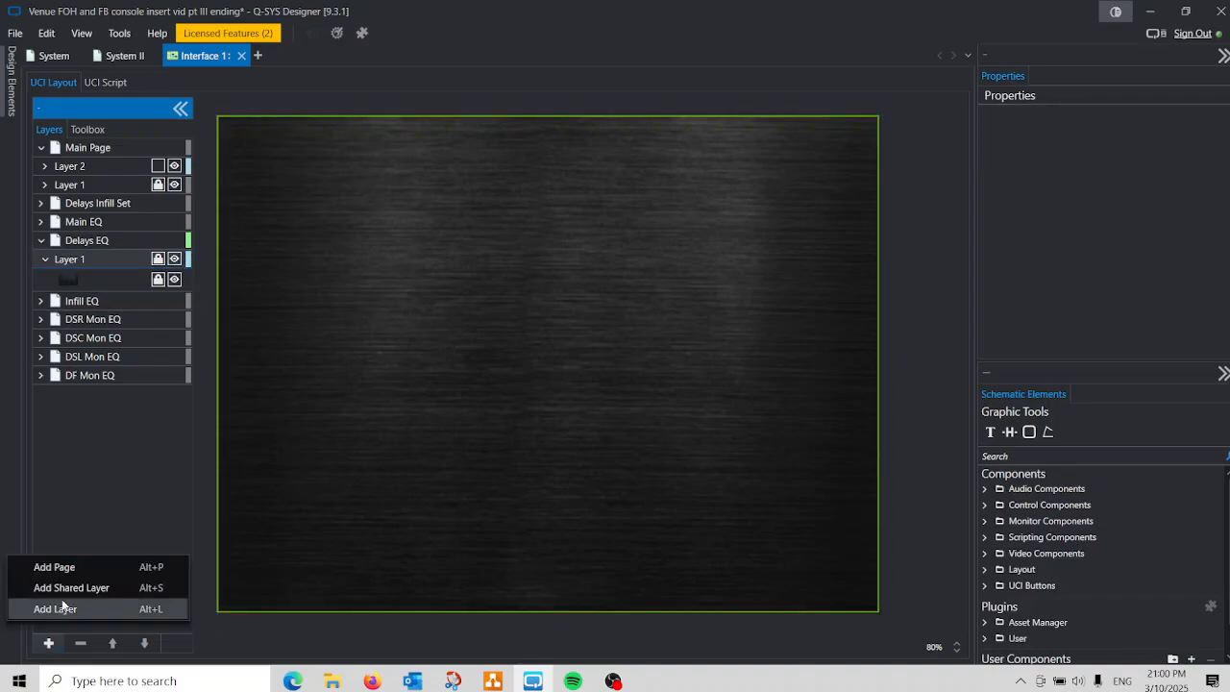
left_click(53, 609)
- Paste the copied group box onto Layer 2 of the Delays EQ page and place it at about 34,38
right_click(269, 177)
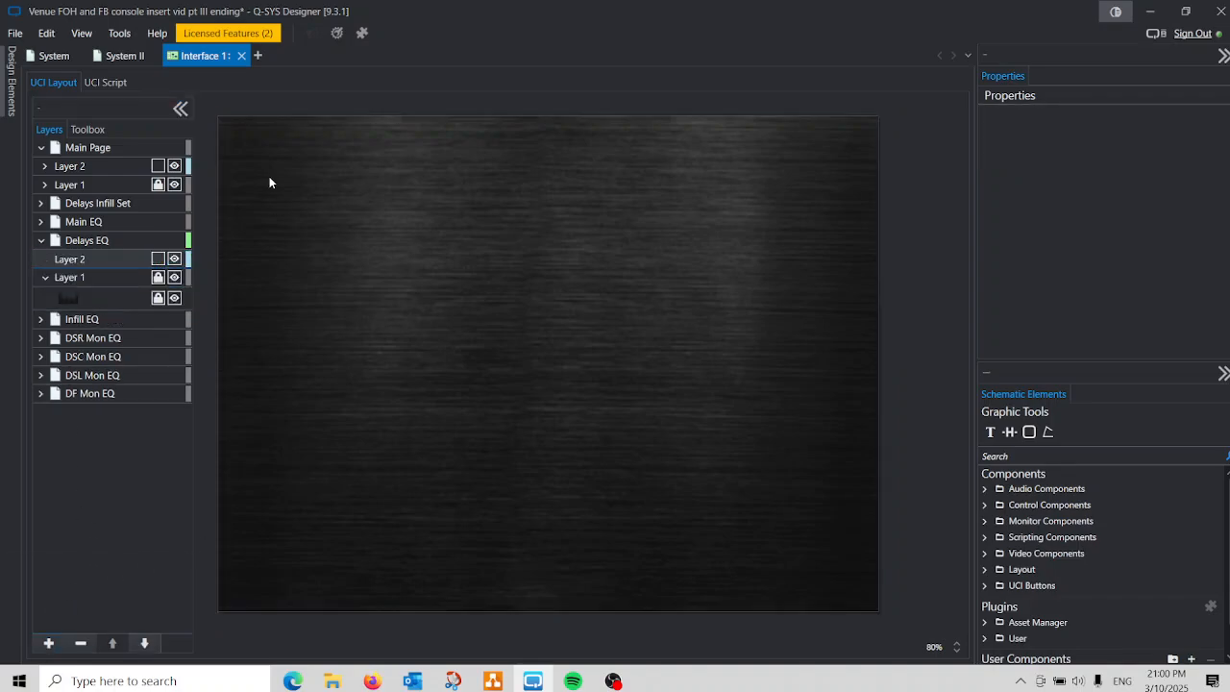
left_click(178, 202)
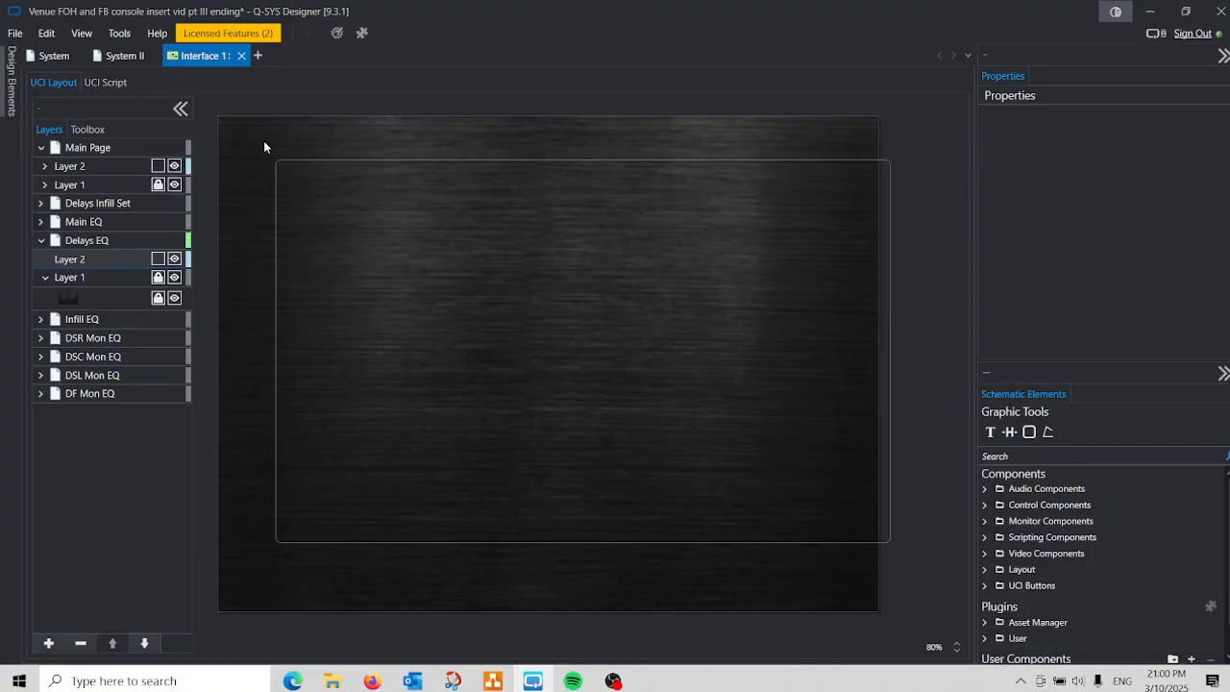
left_click(240, 146)
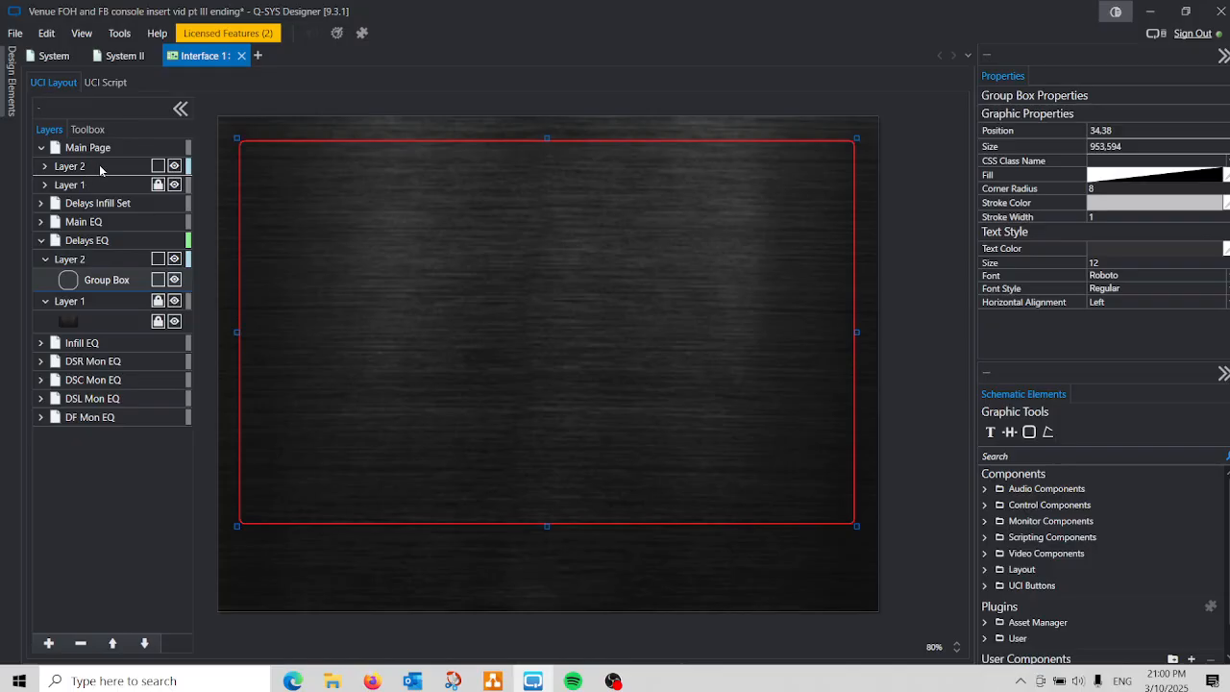
- Copy the position value of the group box on the Main EQ page, and collapse that page's layers
left_click(96, 222)
left_click(279, 135)
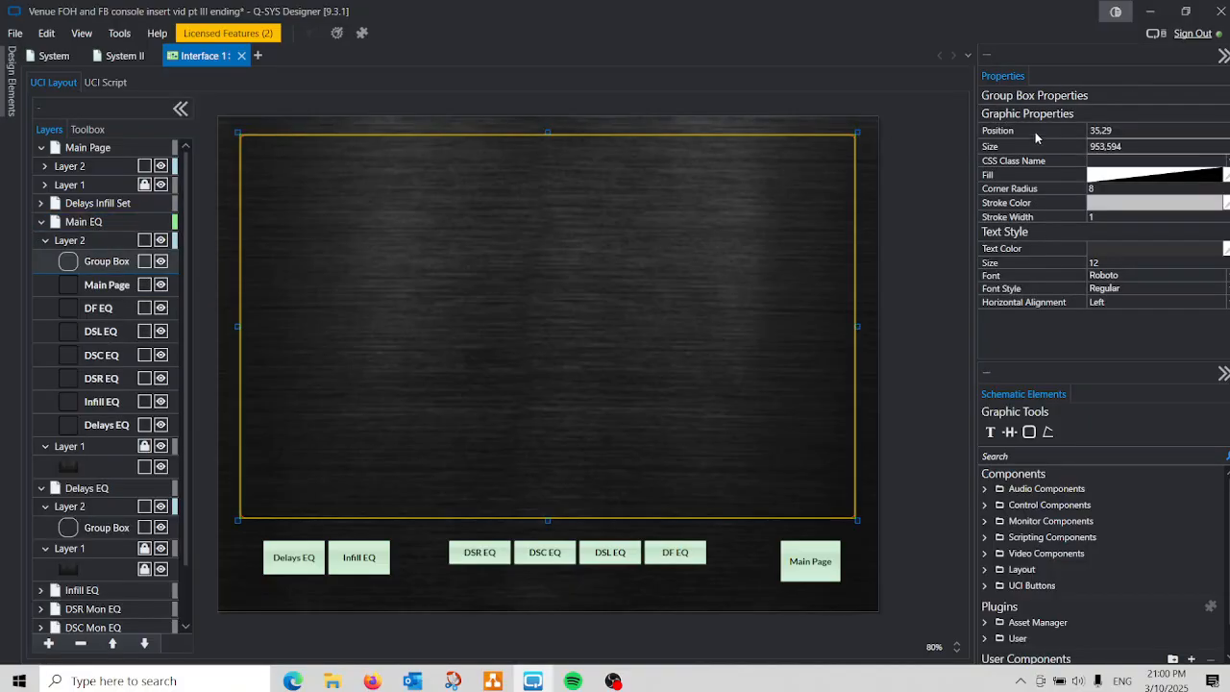
left_click(1124, 130)
left_click_drag(1120, 129, 1084, 130)
right_click(1096, 134)
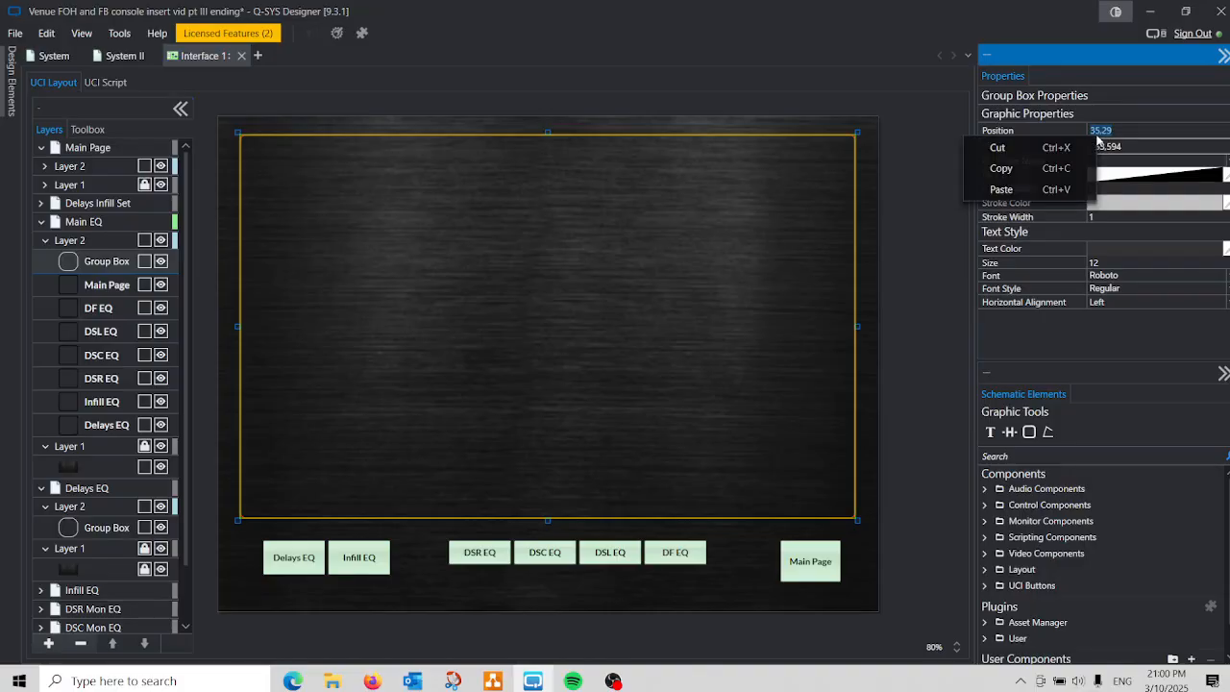
left_click(1022, 171)
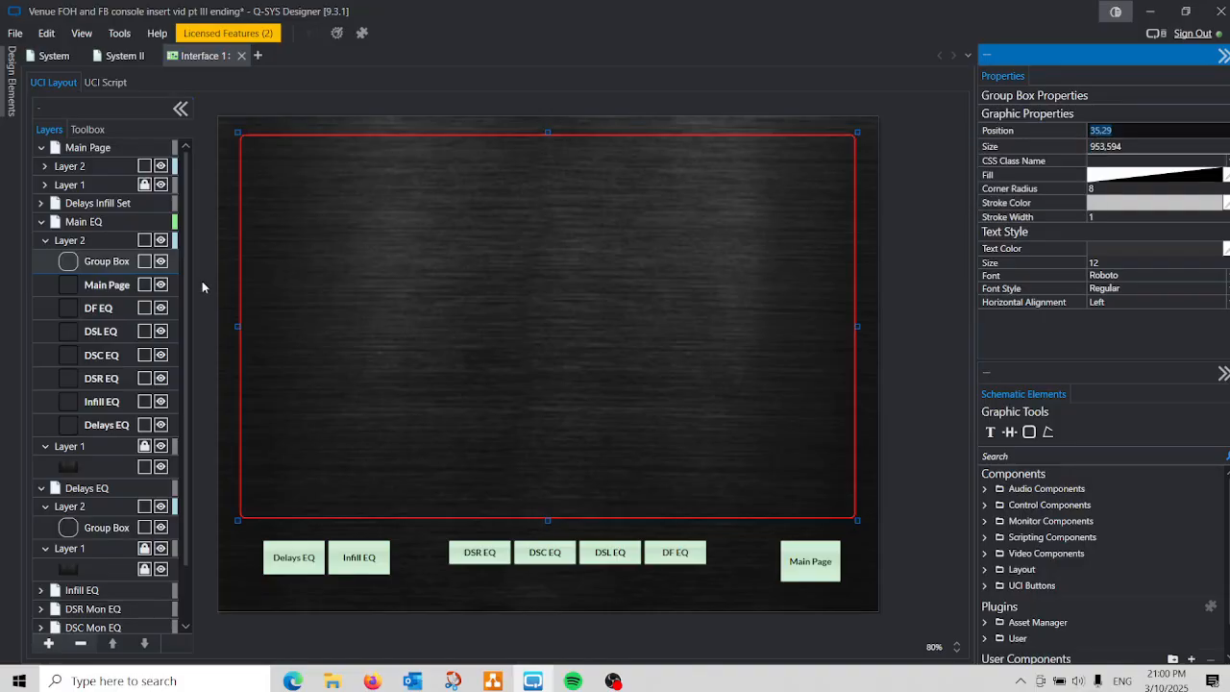
left_click(43, 222)
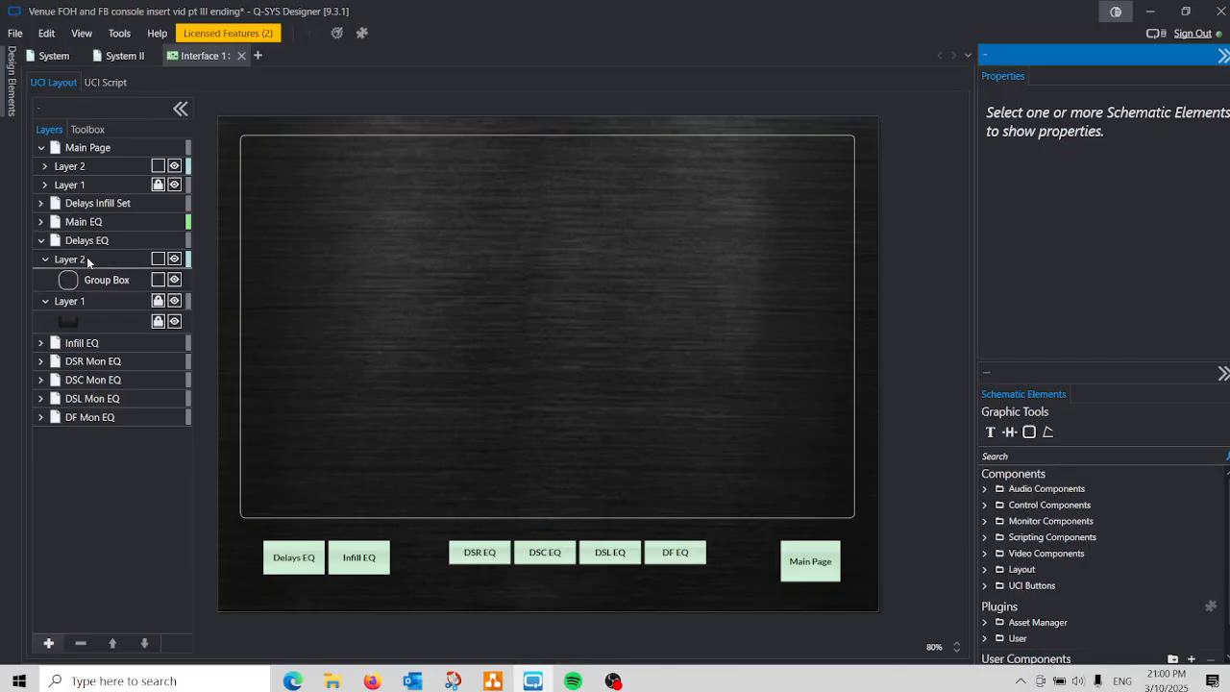
- Set the position of the Delays EQ page's group box to 35,29 by pasting the copied value
left_click(86, 257)
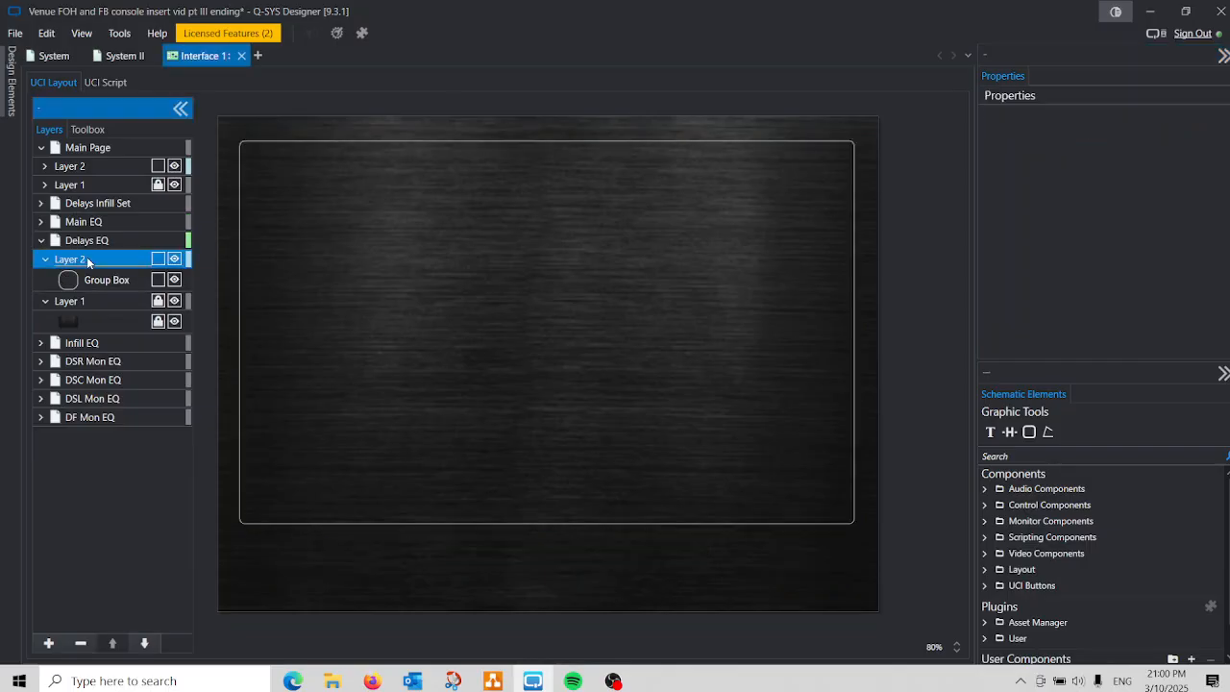
left_click(300, 141)
left_click_drag(1122, 133, 1087, 136)
right_click(1104, 133)
left_click(1035, 183)
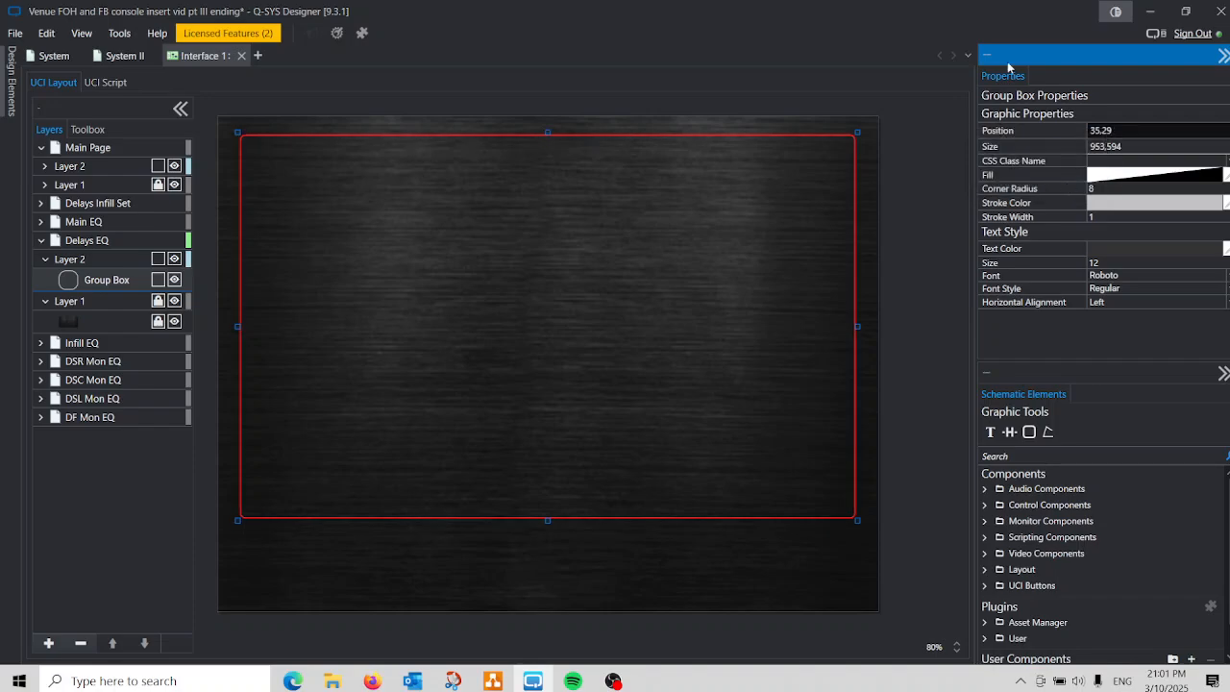
left_click(904, 450)
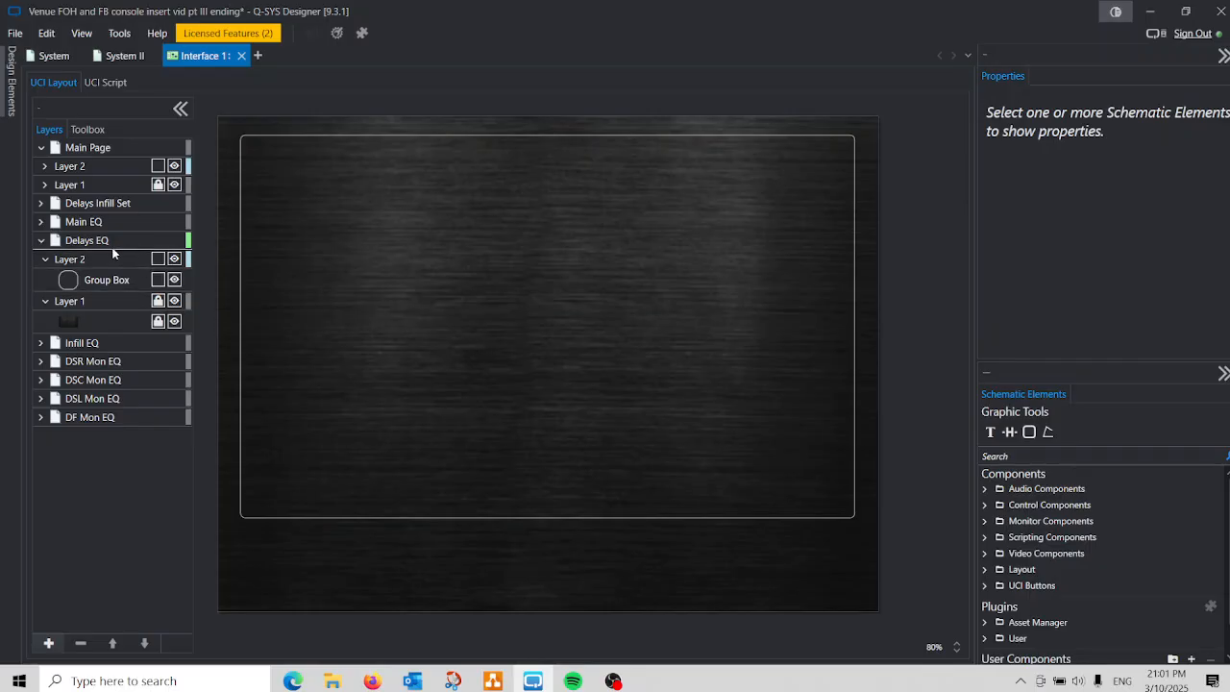
- Lock the group box on the Main EQ page, and collapse that page's Layer 2
left_click(84, 222)
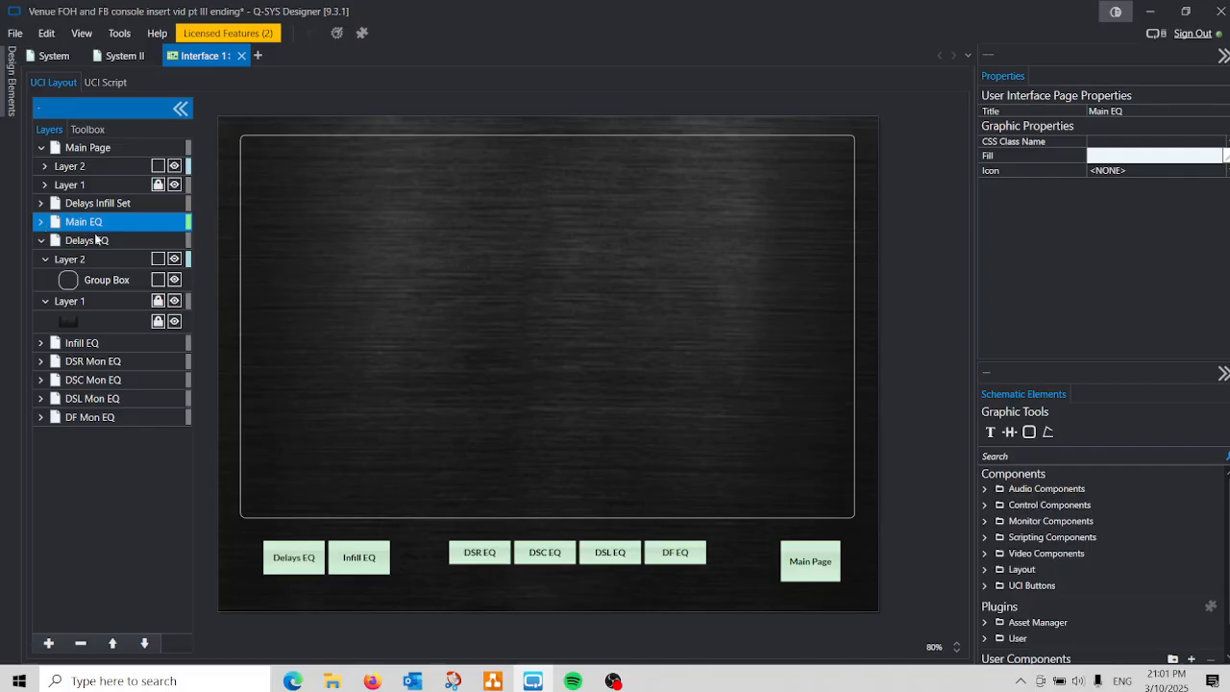
left_click(241, 349)
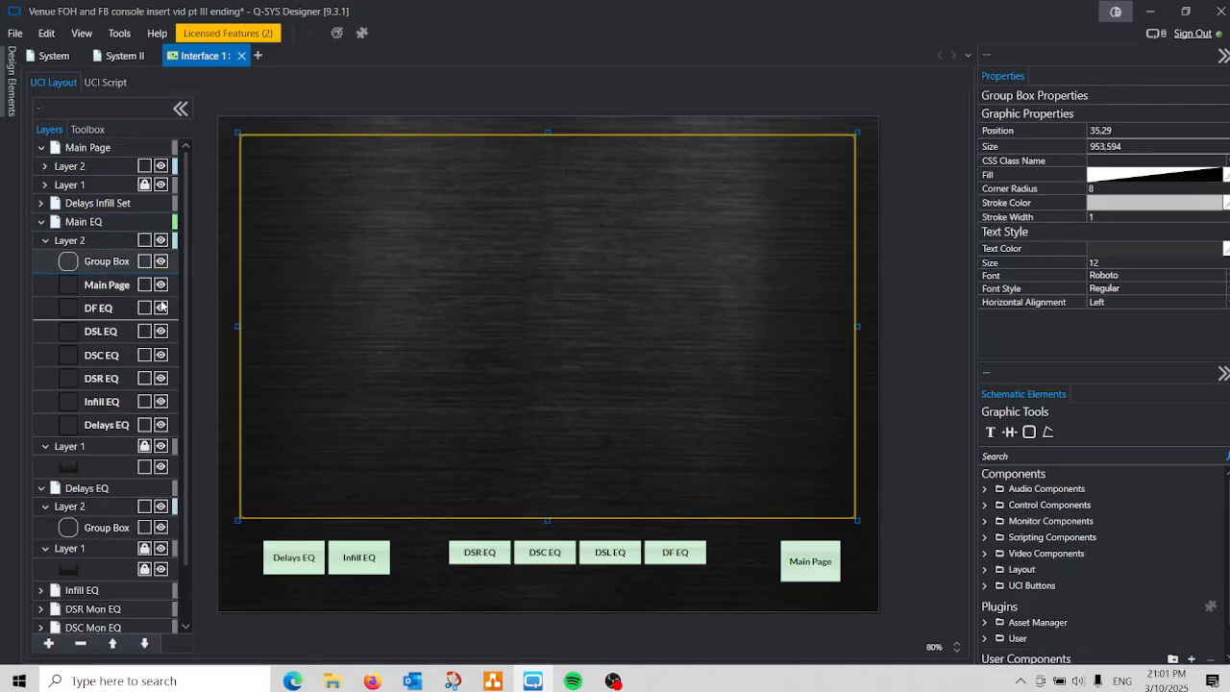
left_click(144, 264)
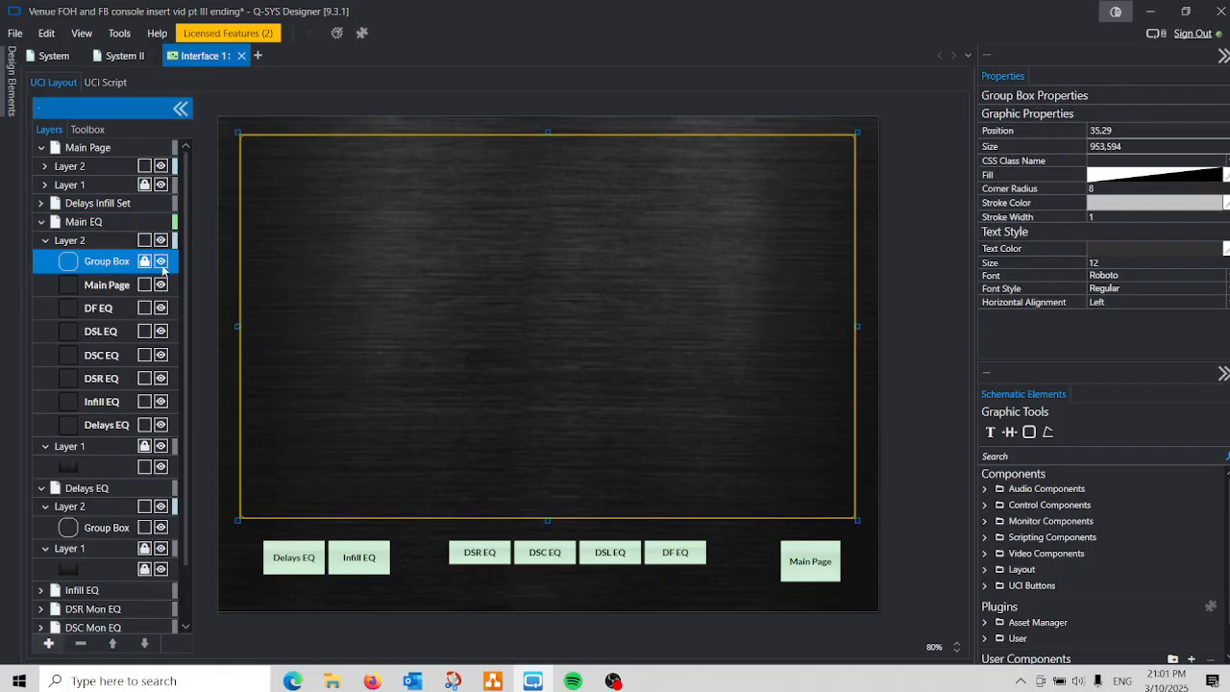
left_click(442, 266)
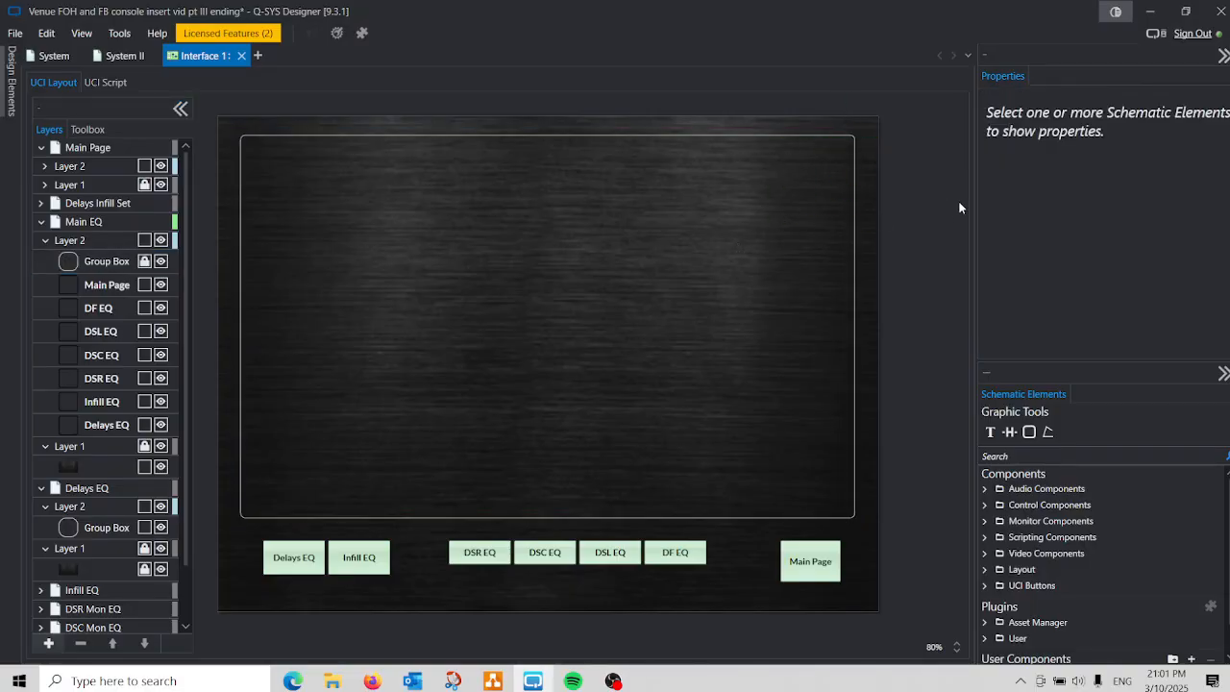
left_click(45, 241)
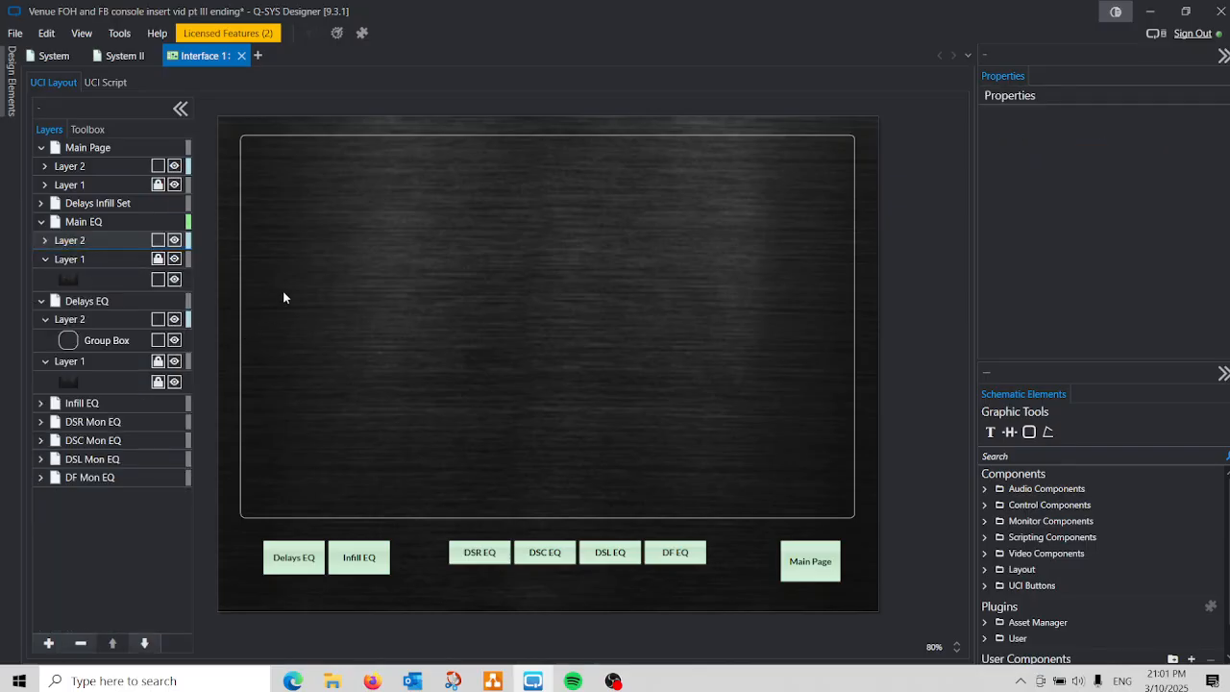
- Copy the labels, bypass buttons and faders of the 16 to 500 Hz bands from the main Stereo Graphic Equalizer on the System page
left_click(55, 57)
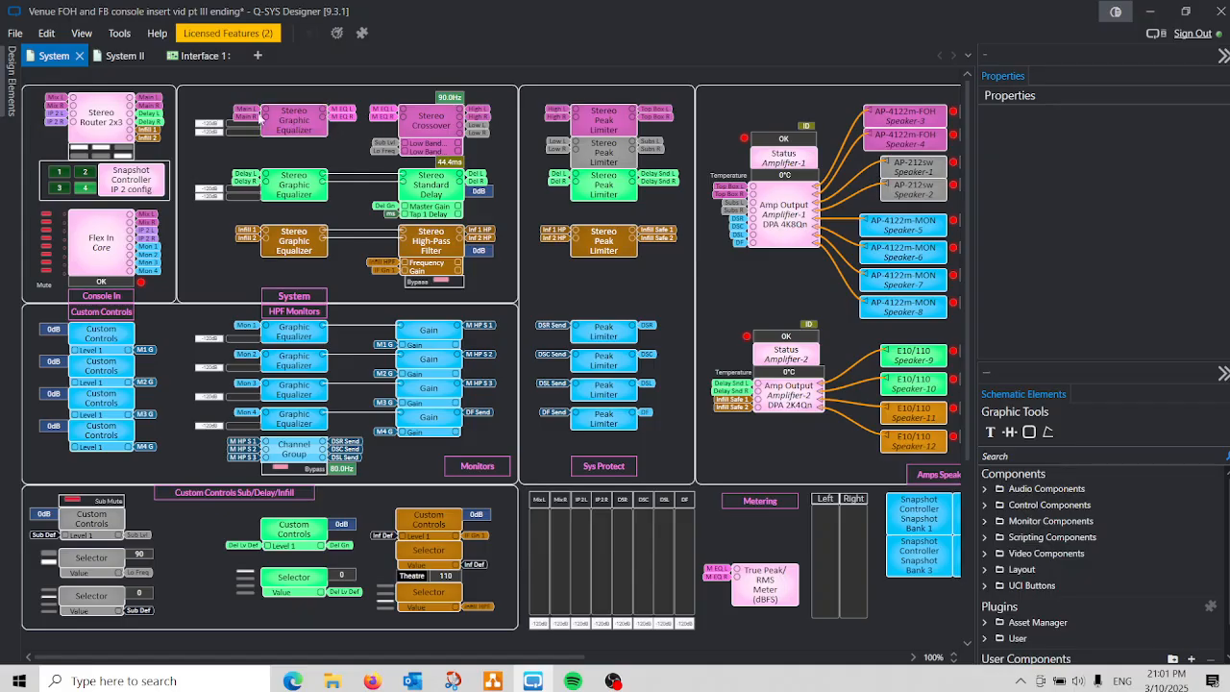
double_click(303, 126)
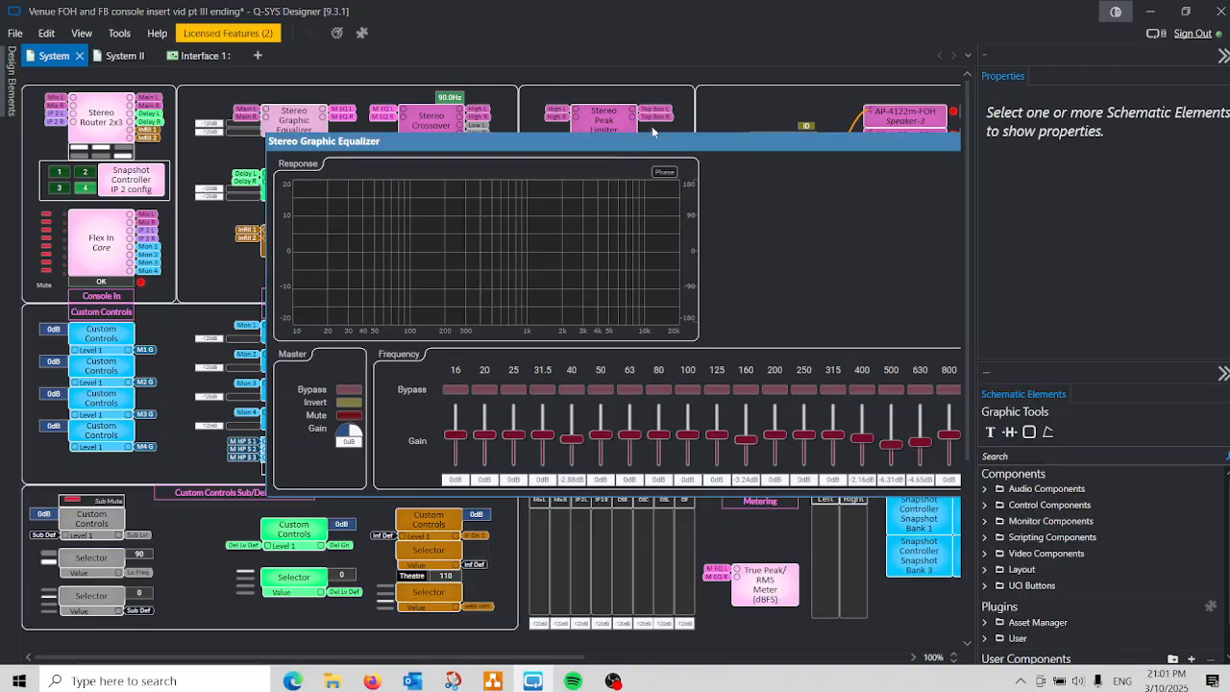
left_click_drag(670, 141, 402, 136)
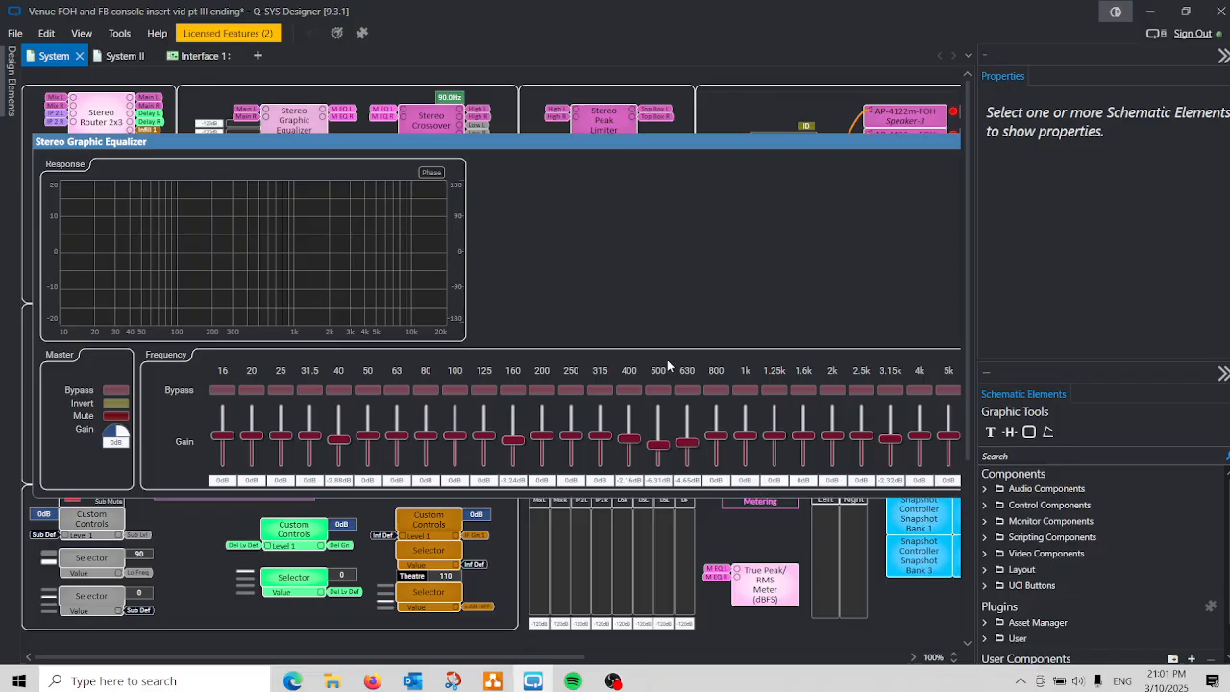
left_click_drag(665, 367, 220, 483)
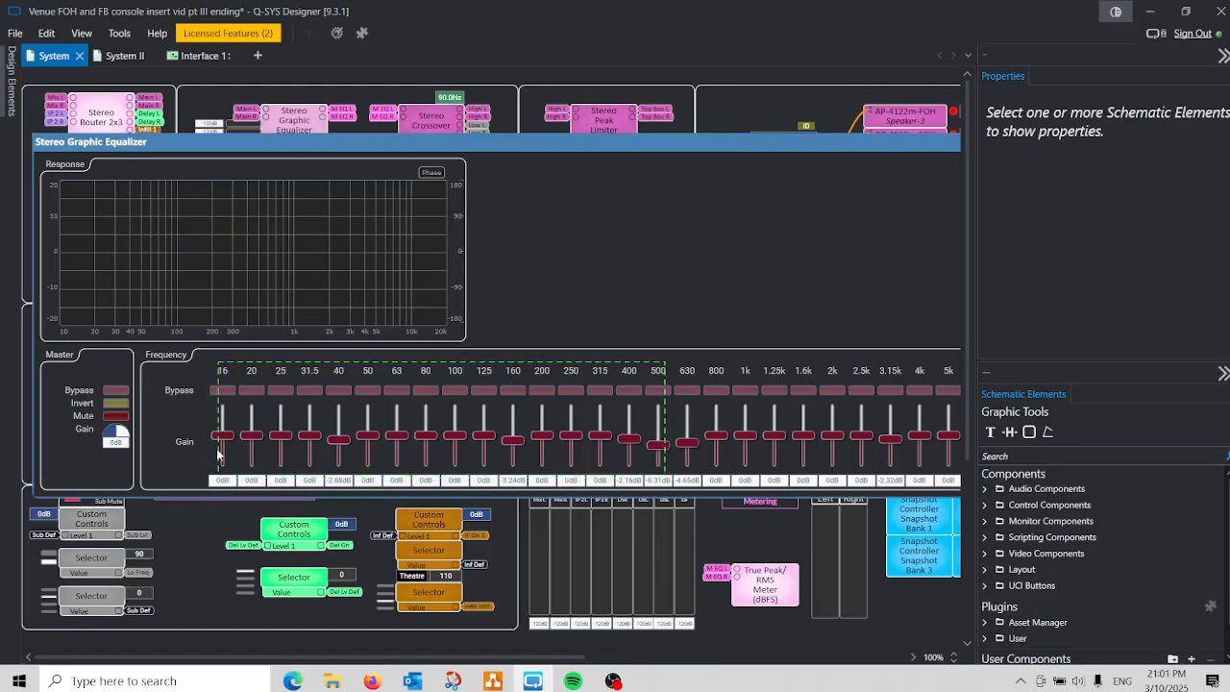
right_click(228, 371)
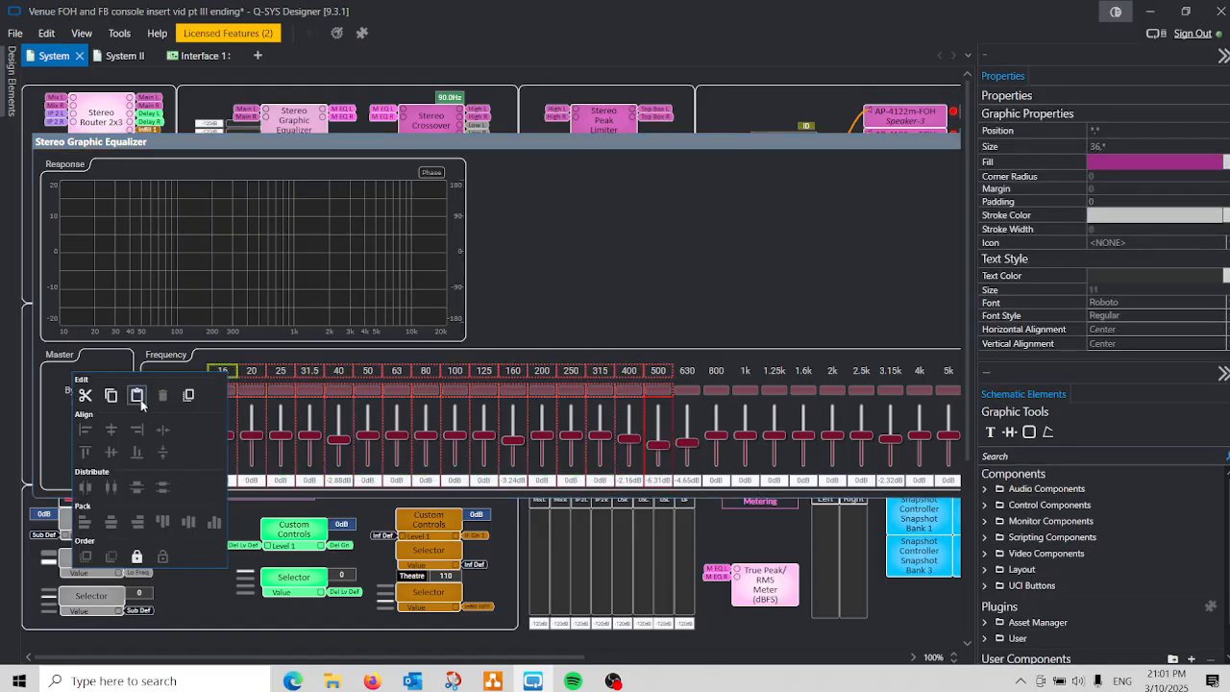
left_click(111, 395)
- Paste the copied 16 to 500 Hz equalizer controls into the upper part of the Main EQ page's group box
left_click(208, 57)
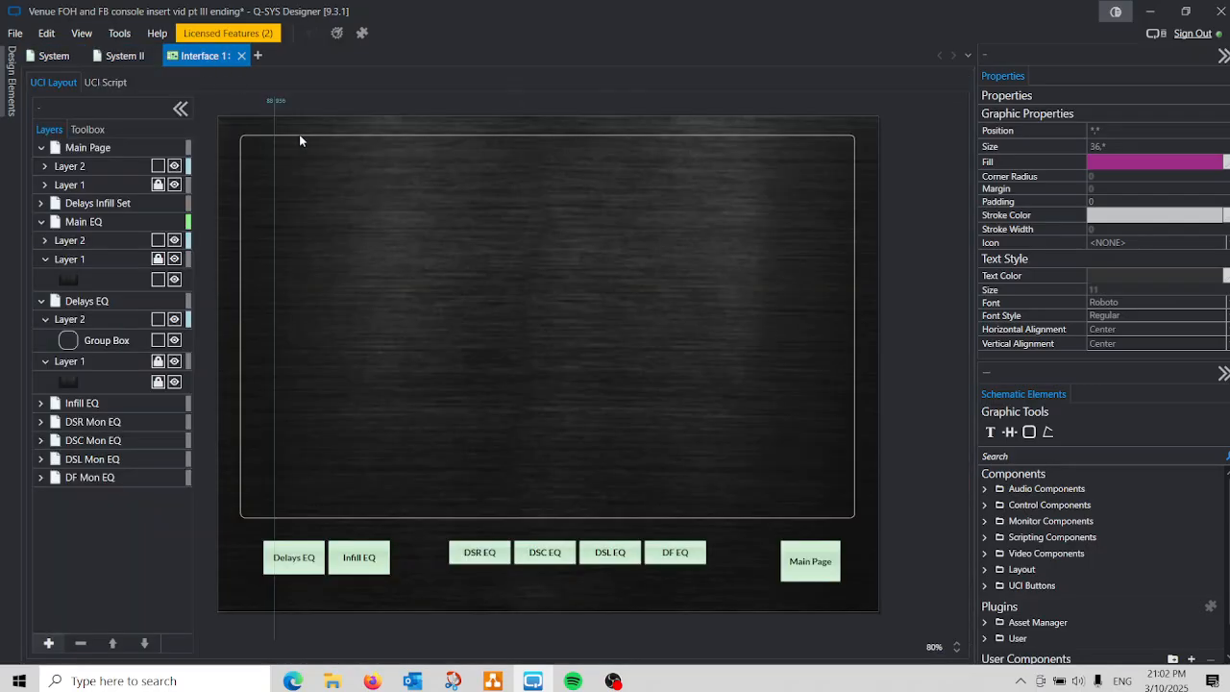
right_click(305, 201)
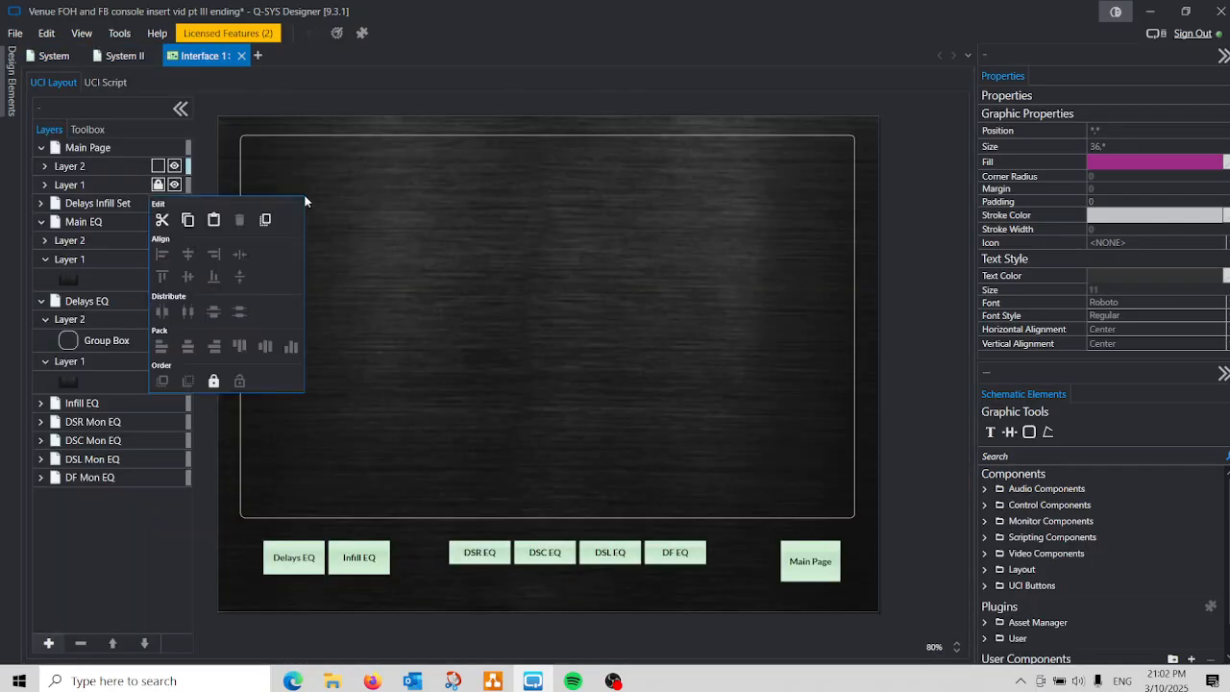
left_click(215, 220)
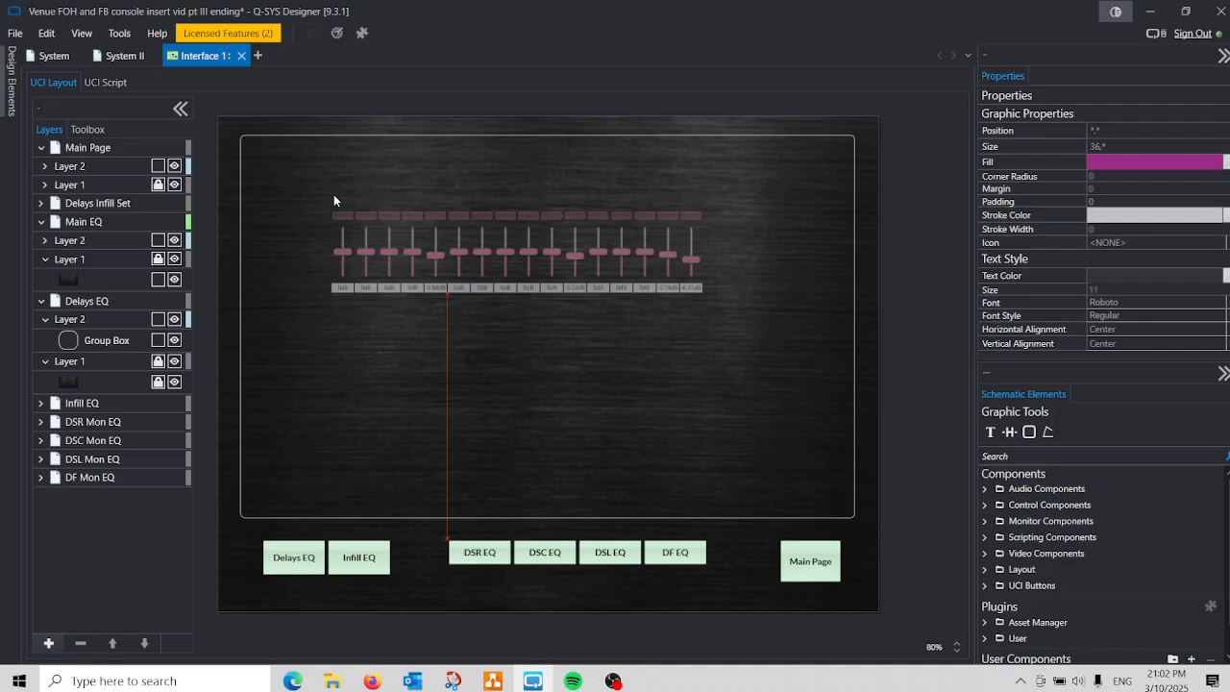
left_click(335, 200)
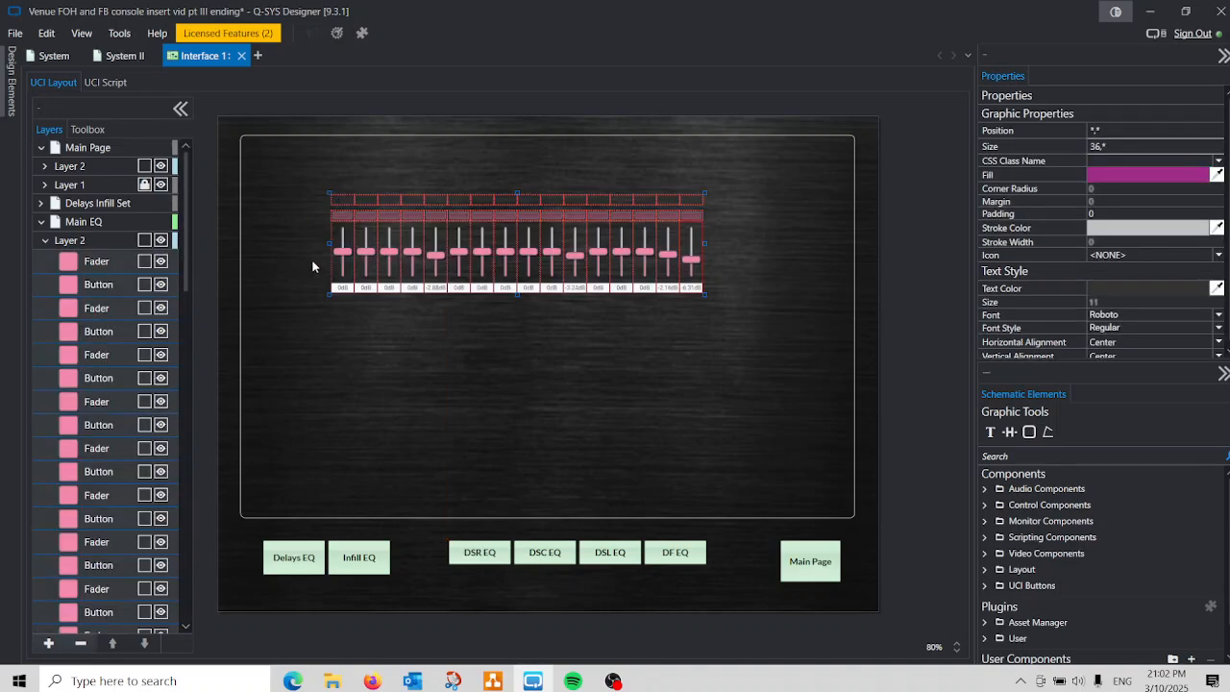
- Delete the row of bypass buttons above the 16 to 500 Hz faders
left_click(349, 339)
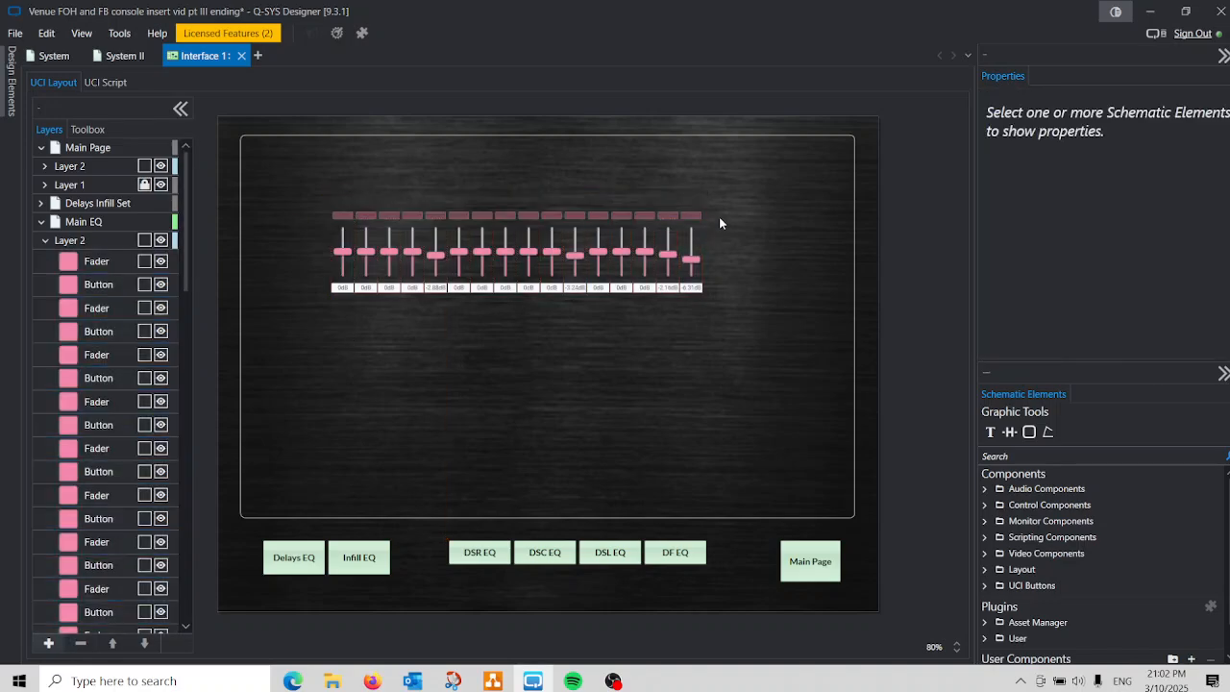
left_click_drag(714, 215, 347, 215)
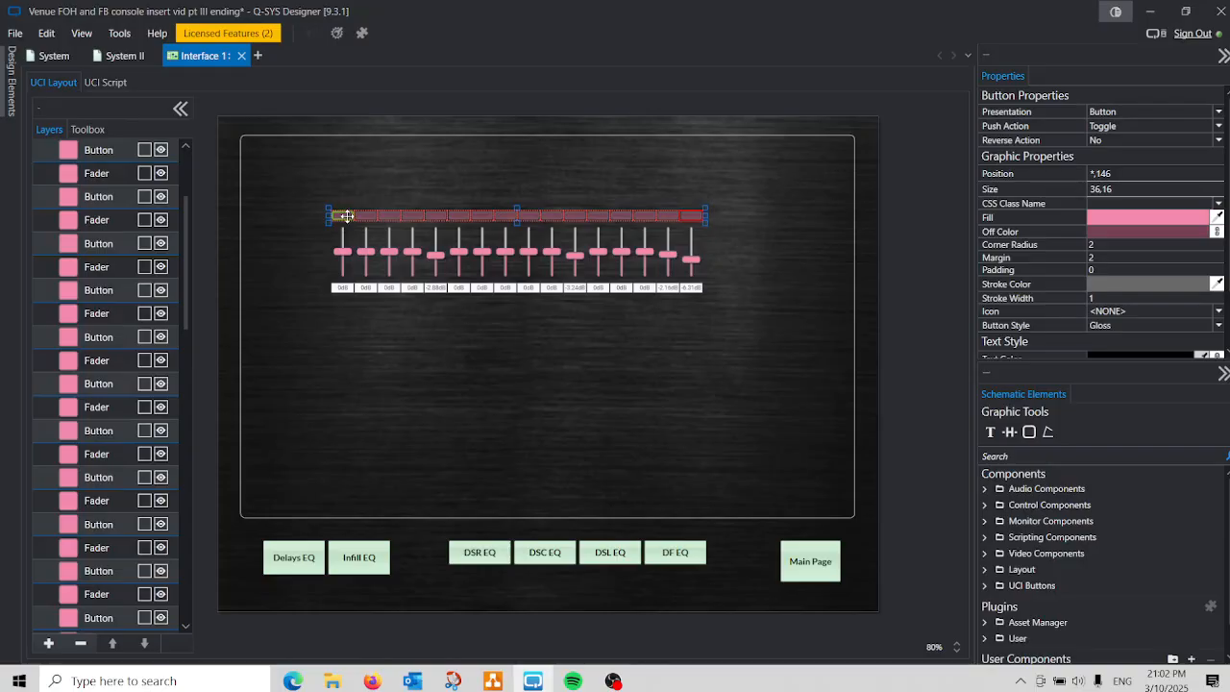
key("Delete")
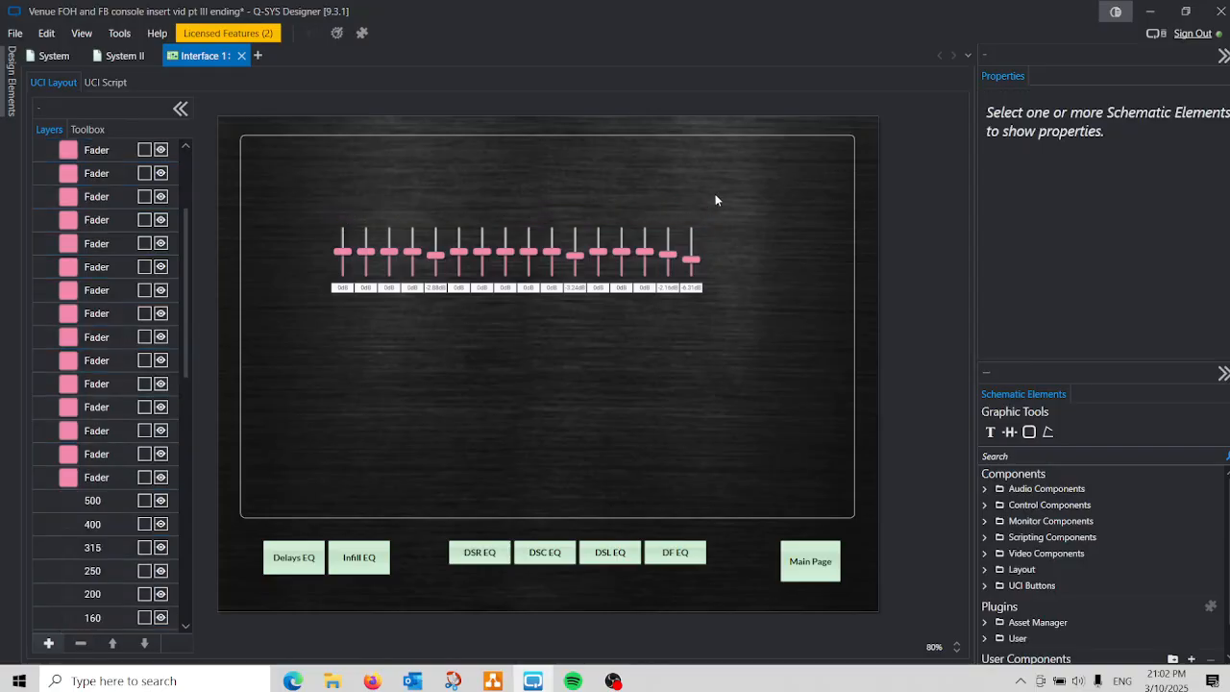
- Set the stroke color and text color of the 16 to 500 Hz frequency labels to light grey #FFCCCCCC
mouse_move(724, 186)
left_mouse_down()
mouse_move(497, 218)
mouse_move(318, 219)
left_mouse_up()
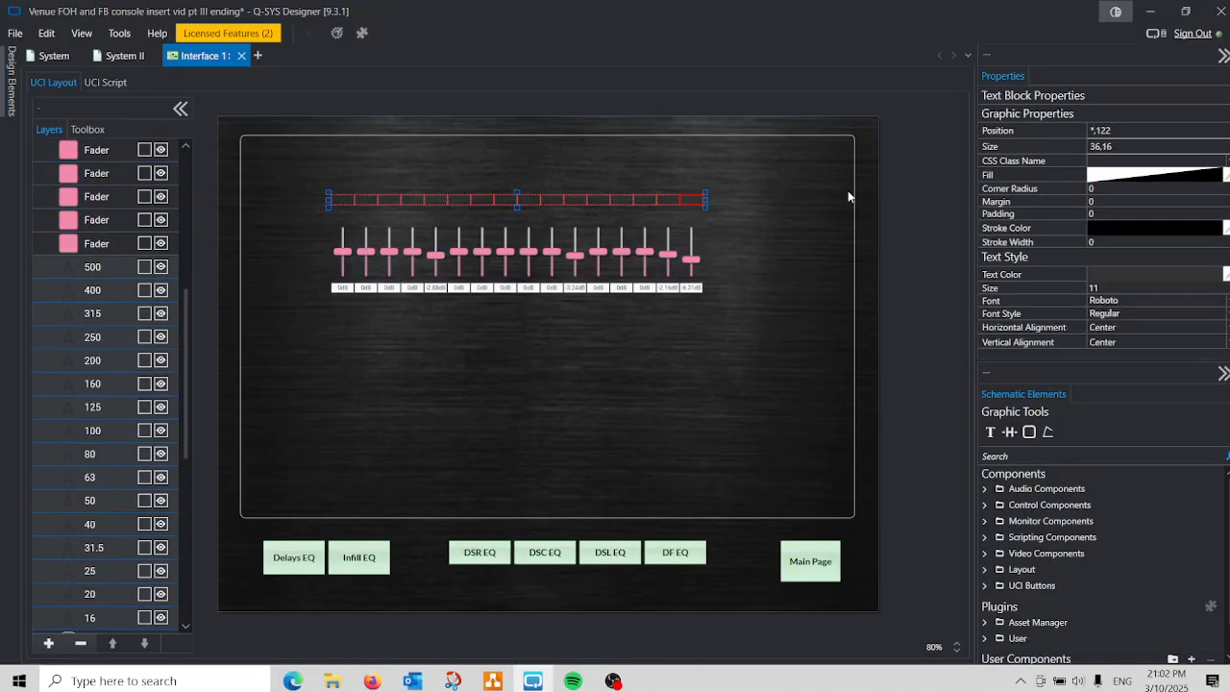
left_click(1183, 231)
left_click(1185, 233)
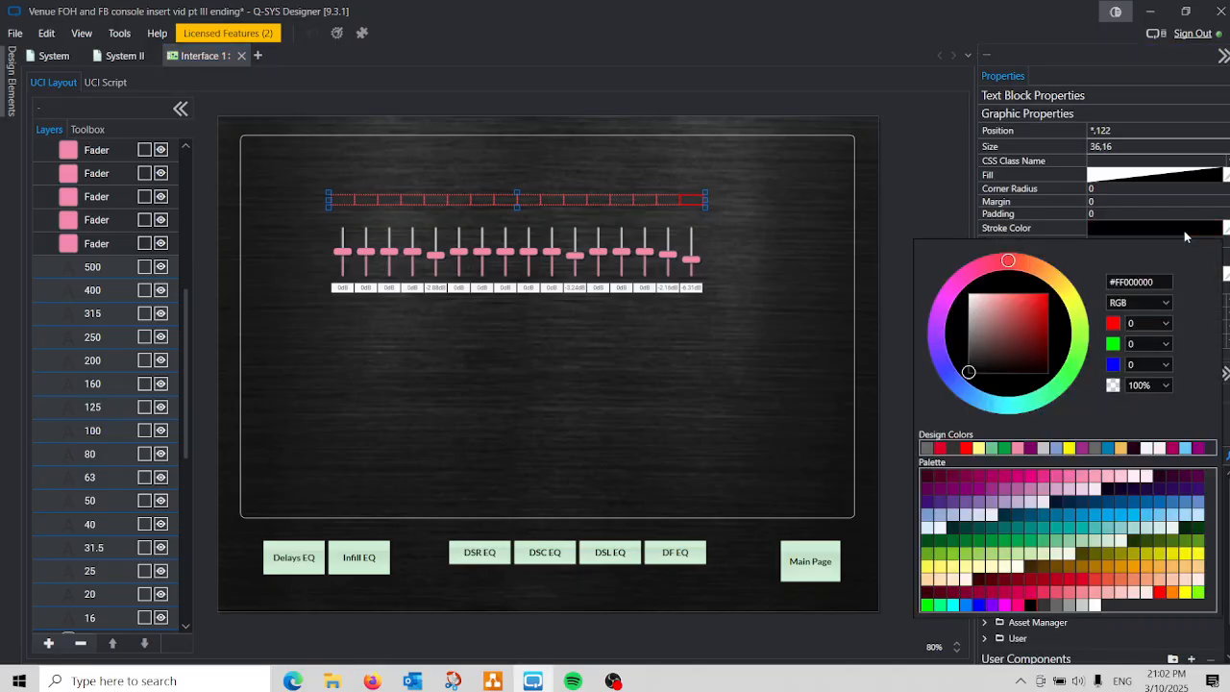
left_click(1089, 606)
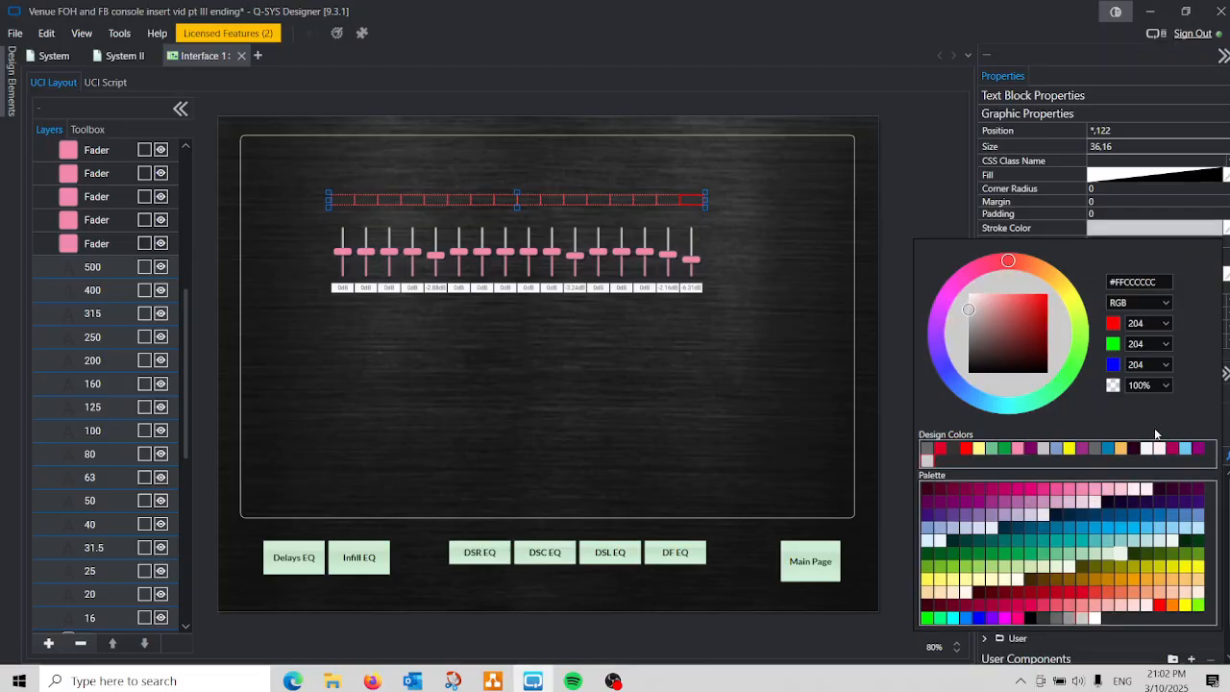
left_click(1196, 215)
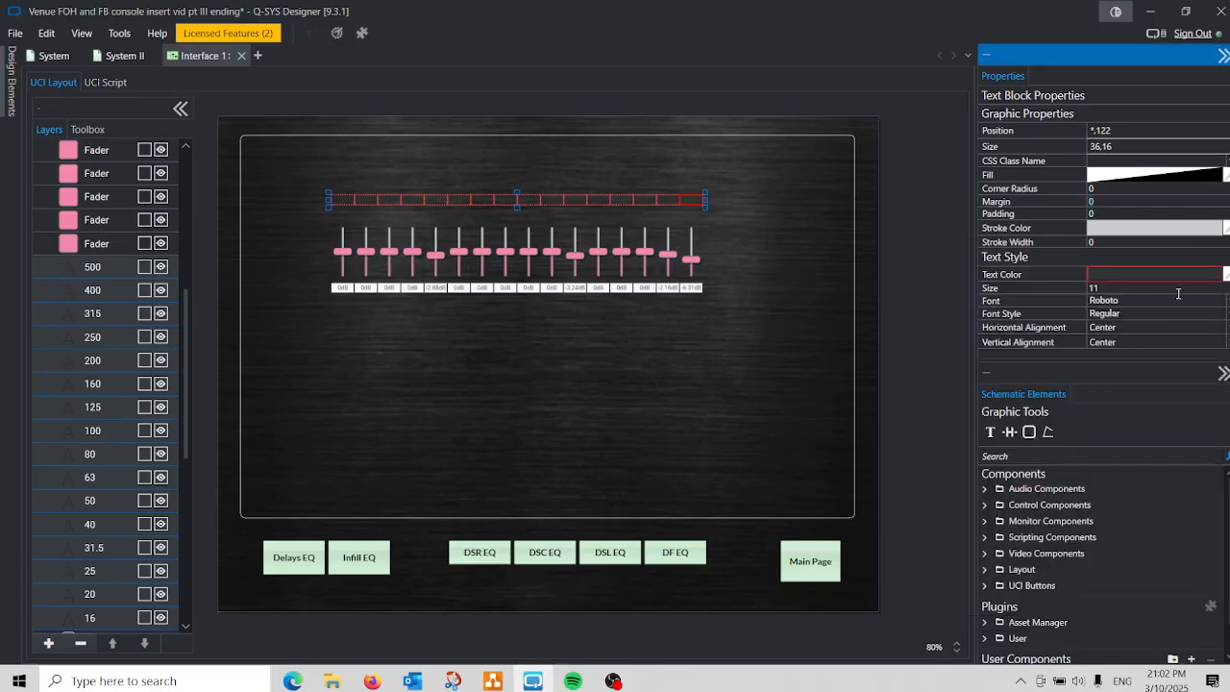
left_click(1184, 275)
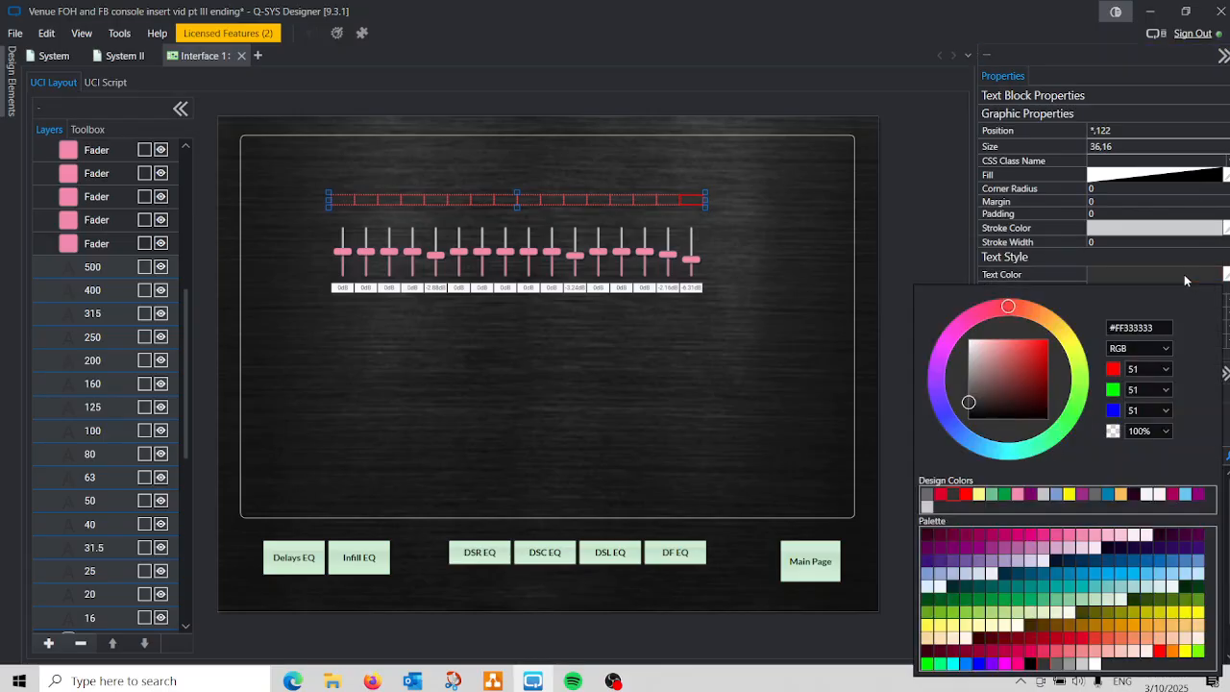
left_click(1082, 663)
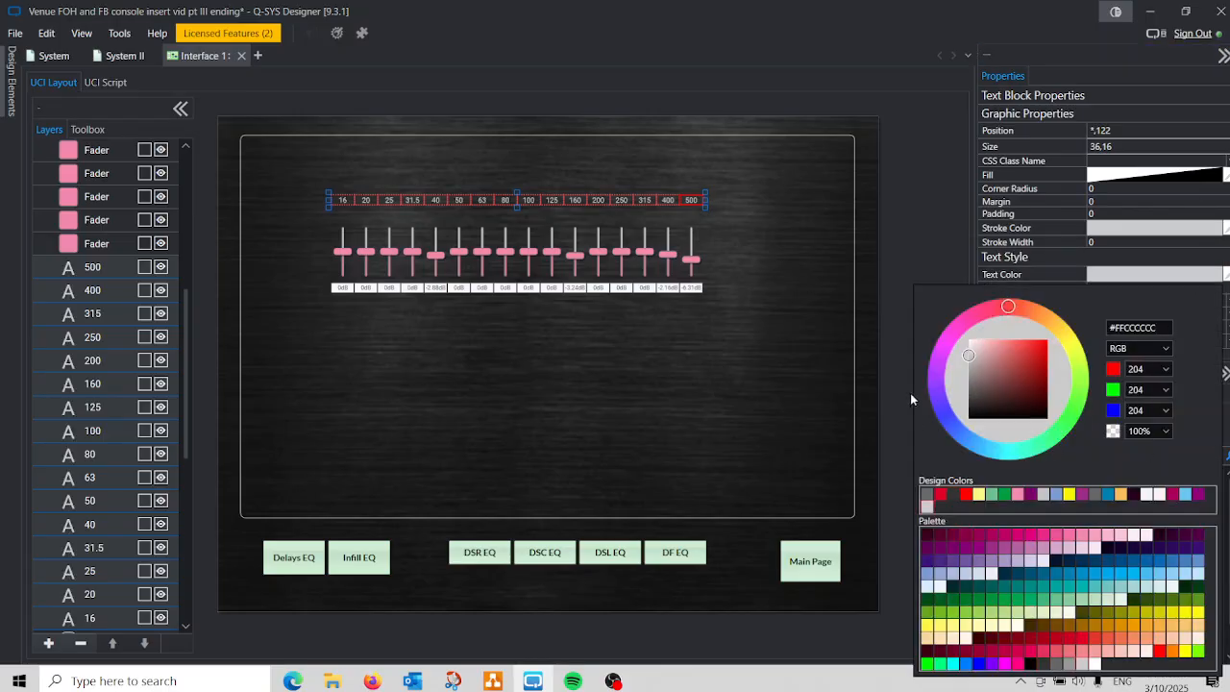
left_click(938, 265)
- Move the 16 to 500 Hz frequency labels directly beneath the faders' gain values, at a vertical position of about 274
left_click(937, 264)
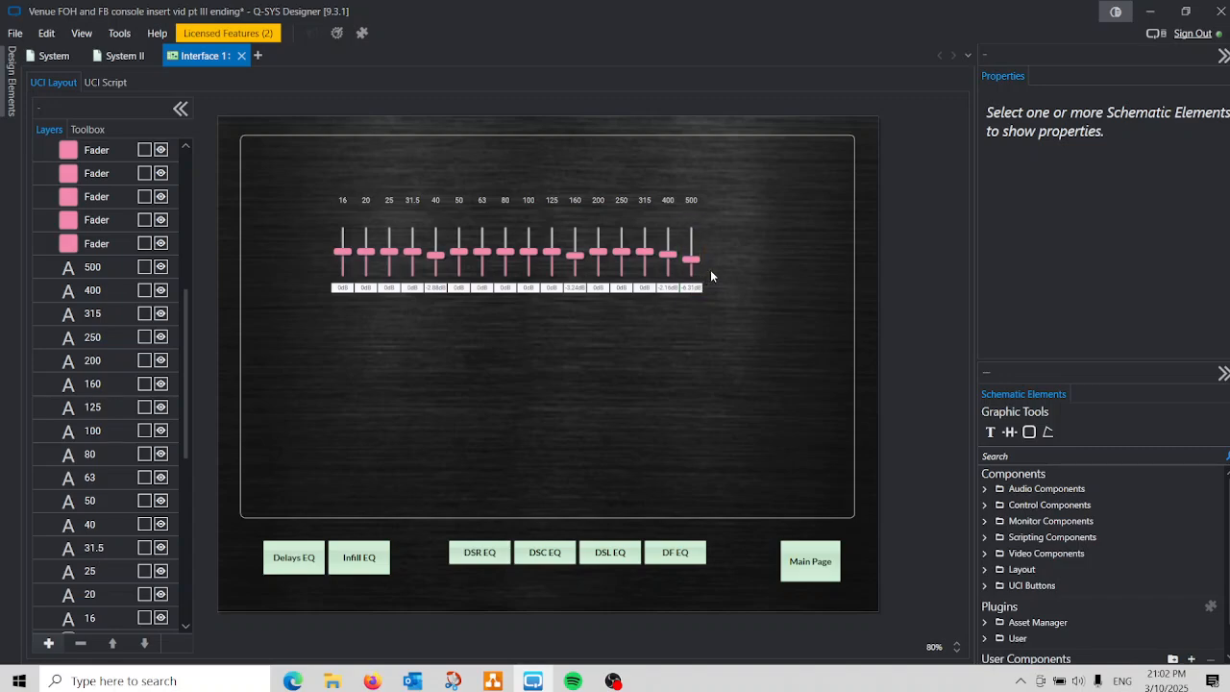
left_click_drag(712, 189, 341, 299)
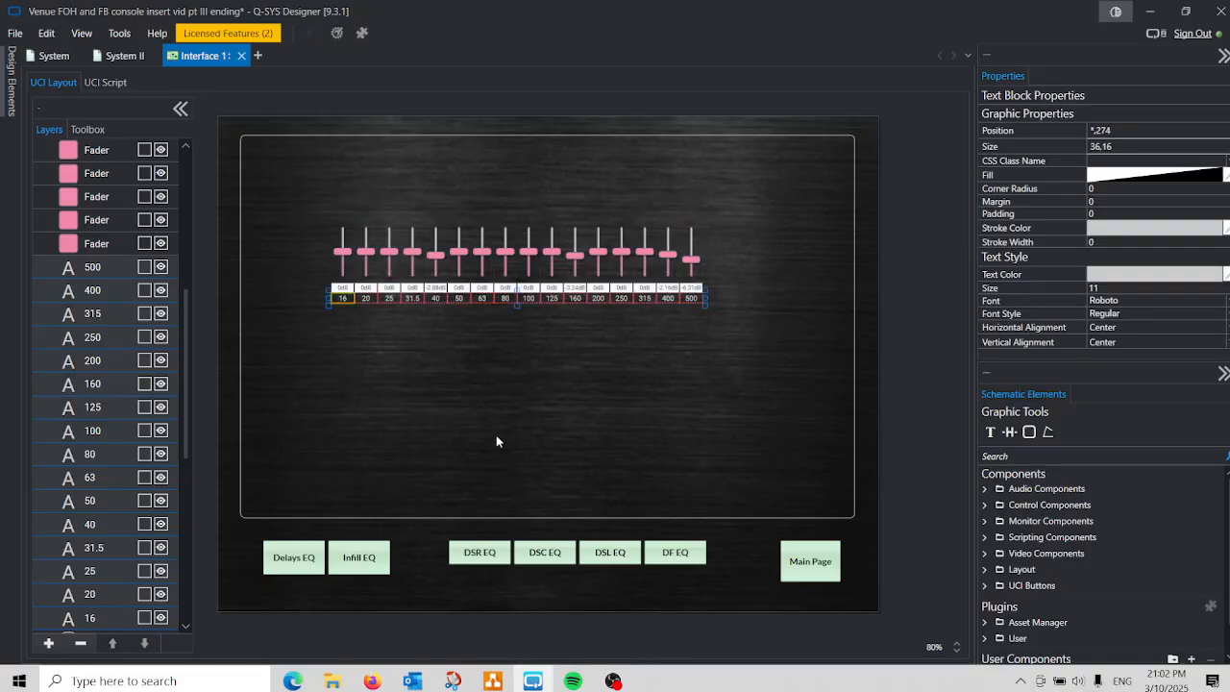
left_click(469, 405)
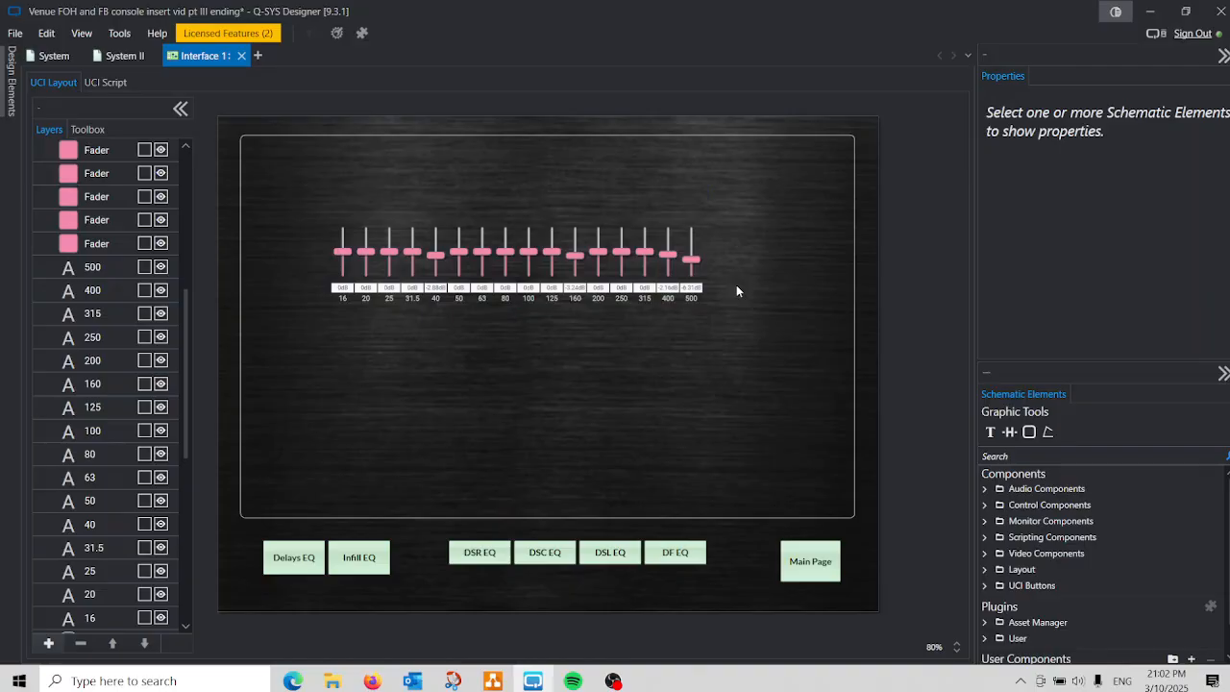
- Copy the labels, bypass buttons and faders of the 630 Hz to 16 kHz bands from the Stereo Graphic Equalizer on the System page
left_click(63, 61)
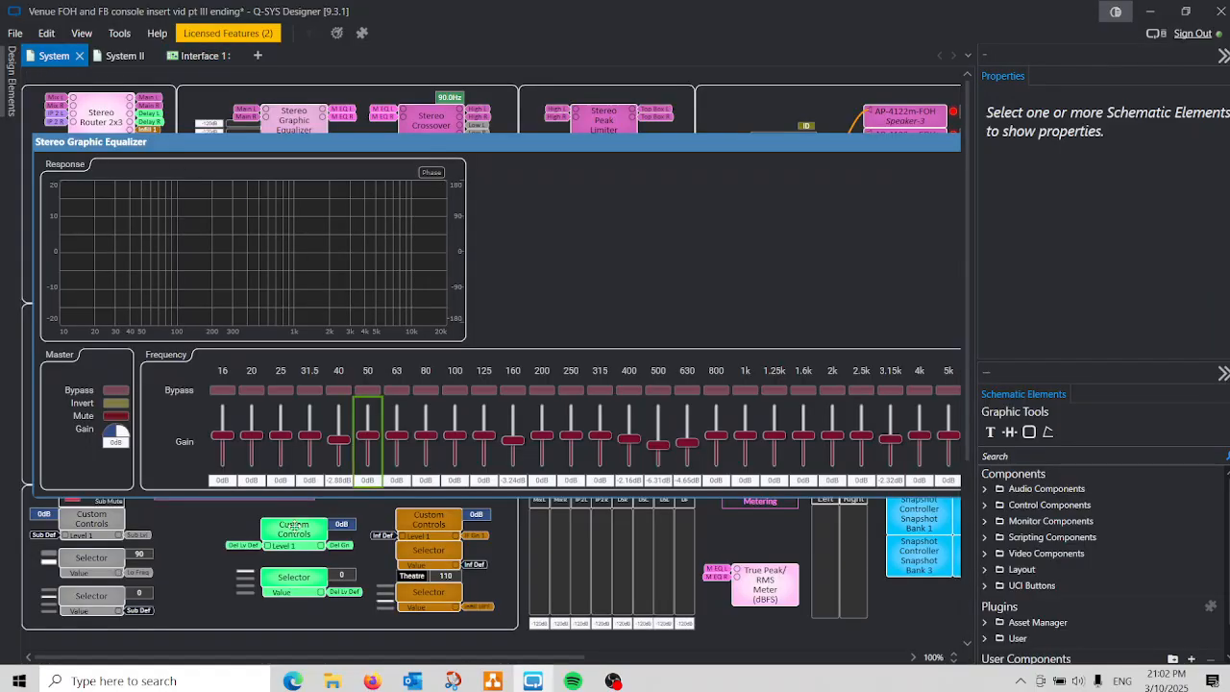
left_click_drag(393, 658, 474, 663)
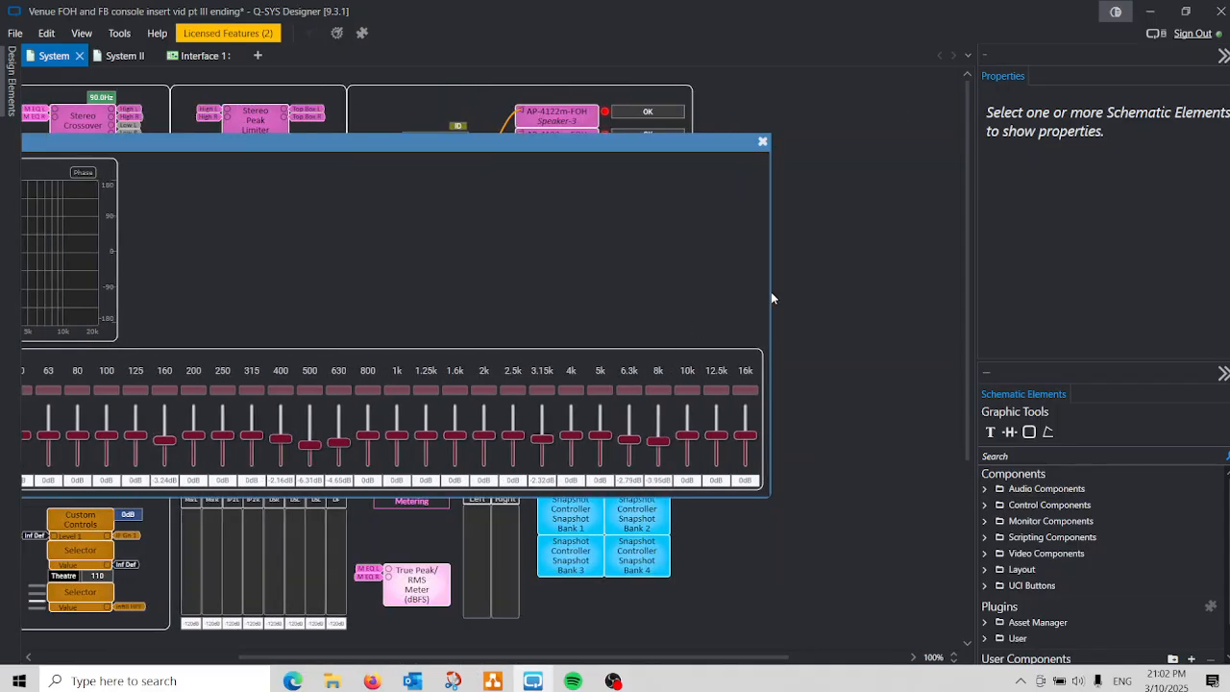
left_click_drag(749, 366, 334, 488)
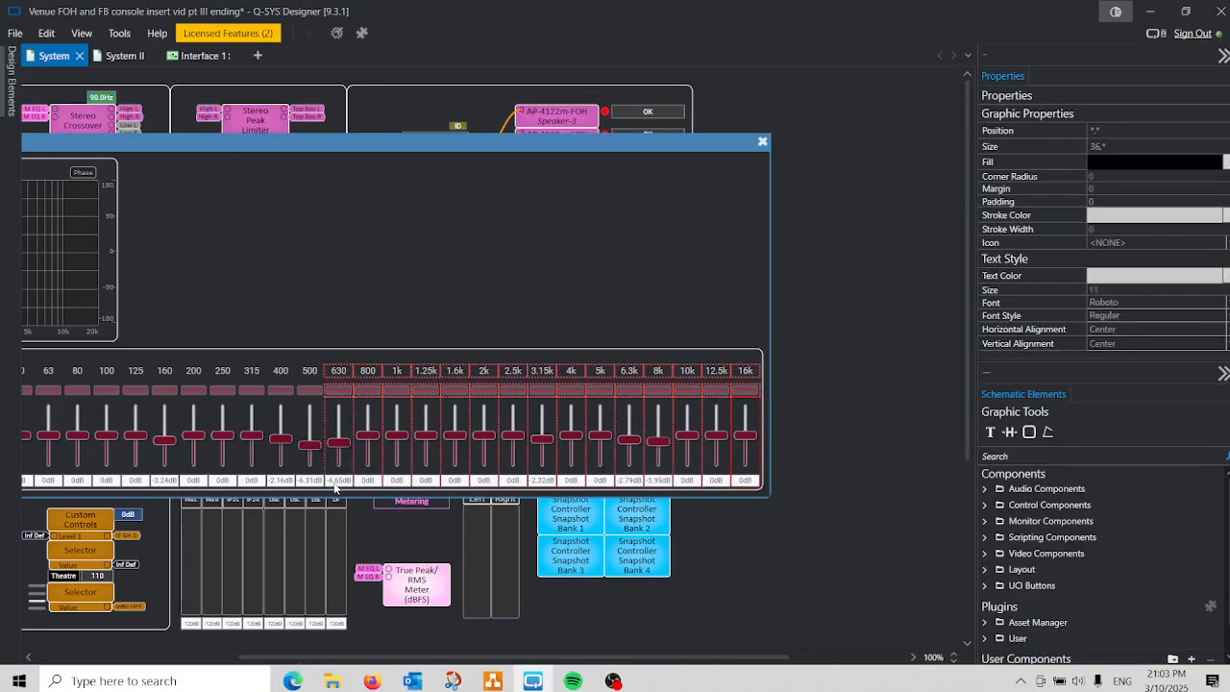
right_click(341, 389)
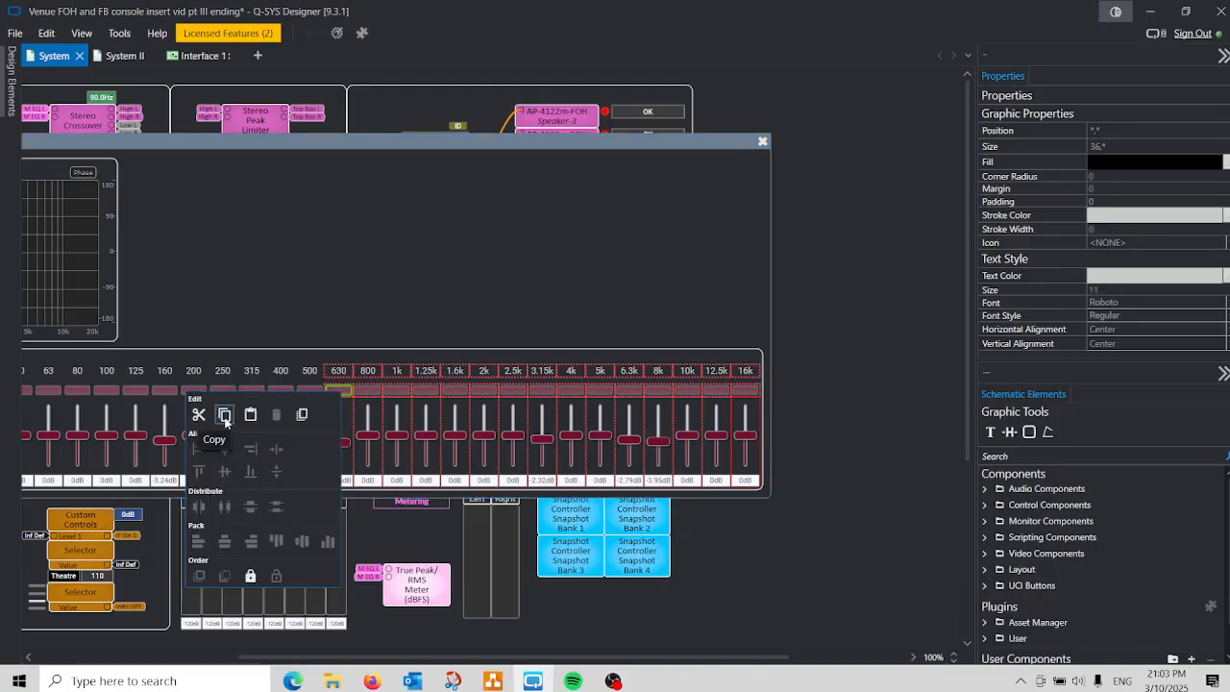
left_click(225, 416)
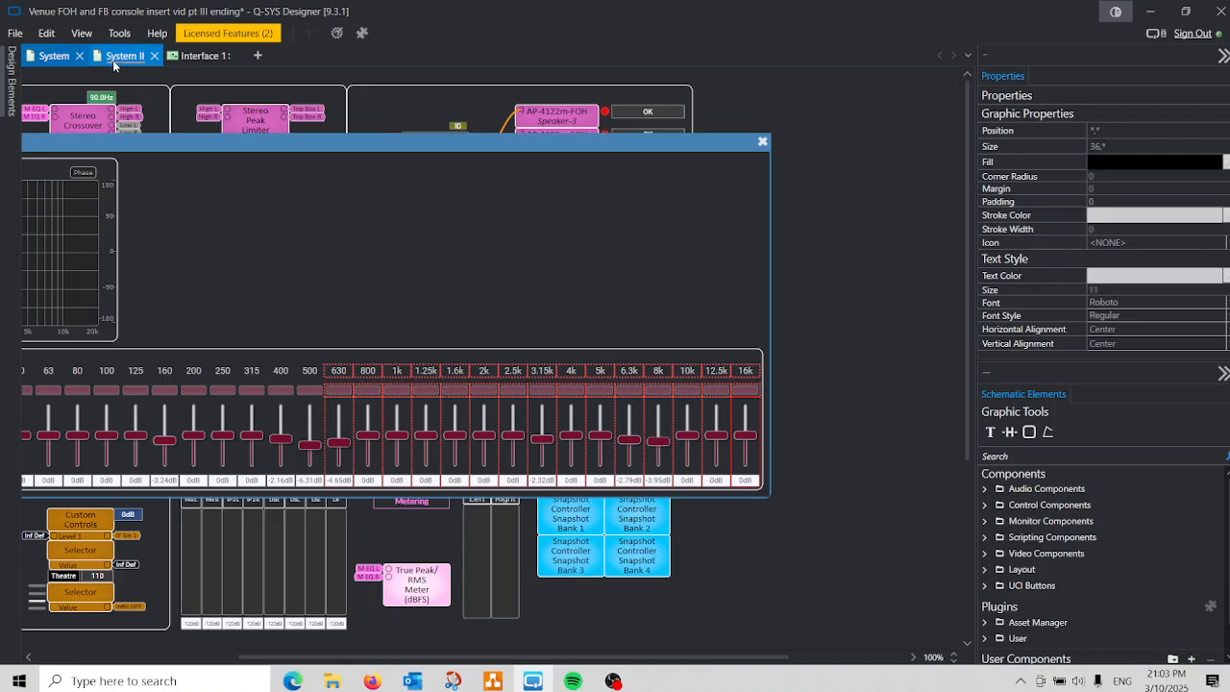
- Paste the copied 630 Hz to 16 kHz controls on the Main EQ page, below the first fader row
left_click(202, 56)
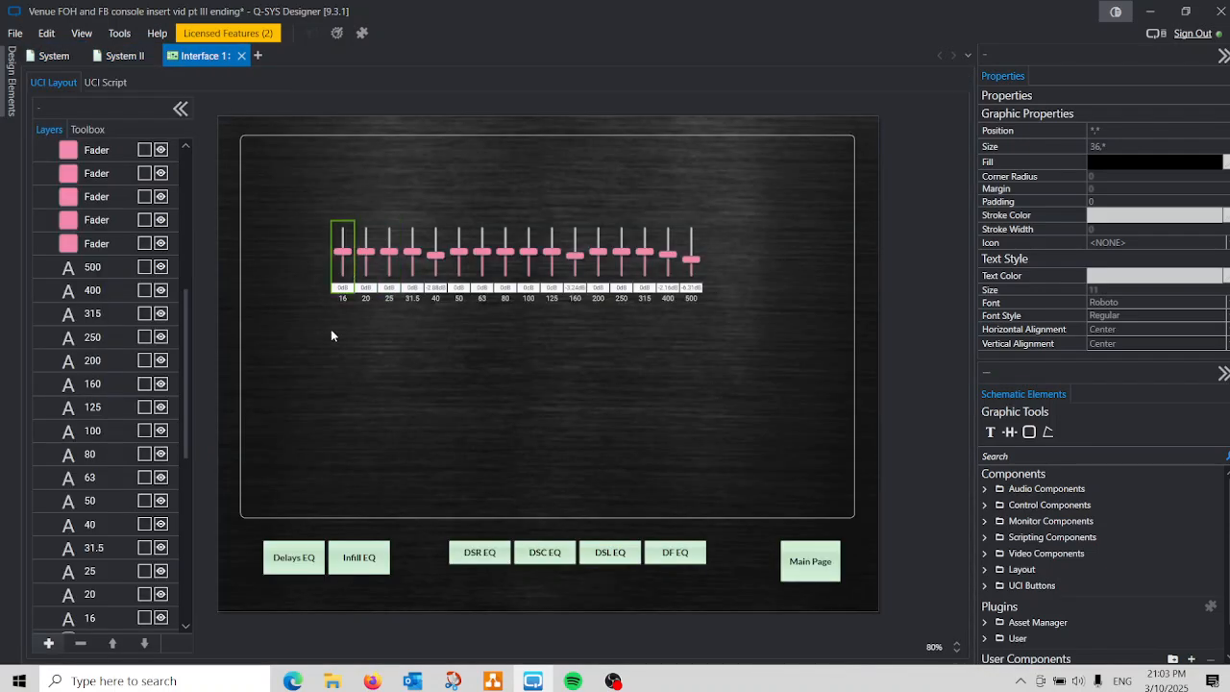
left_click(336, 335)
right_click(344, 337)
left_click(246, 358)
left_click(337, 332)
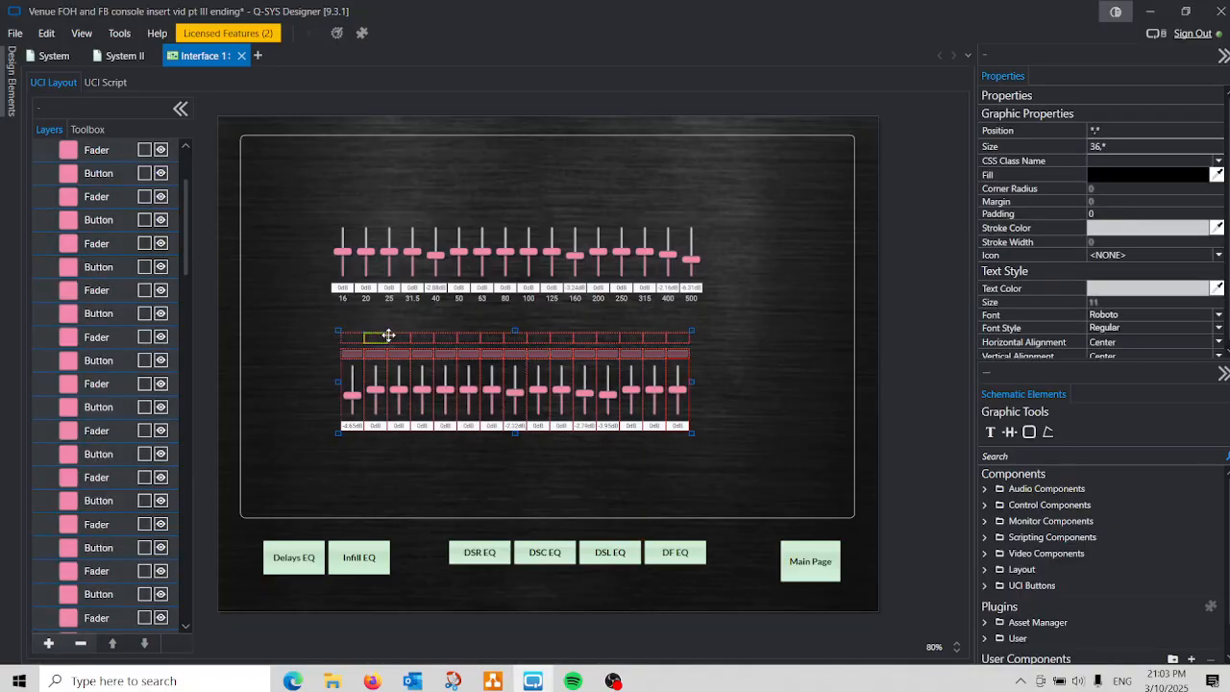
- Delete the row of bypass buttons above the 630 Hz to 16 kHz faders
left_click(698, 357)
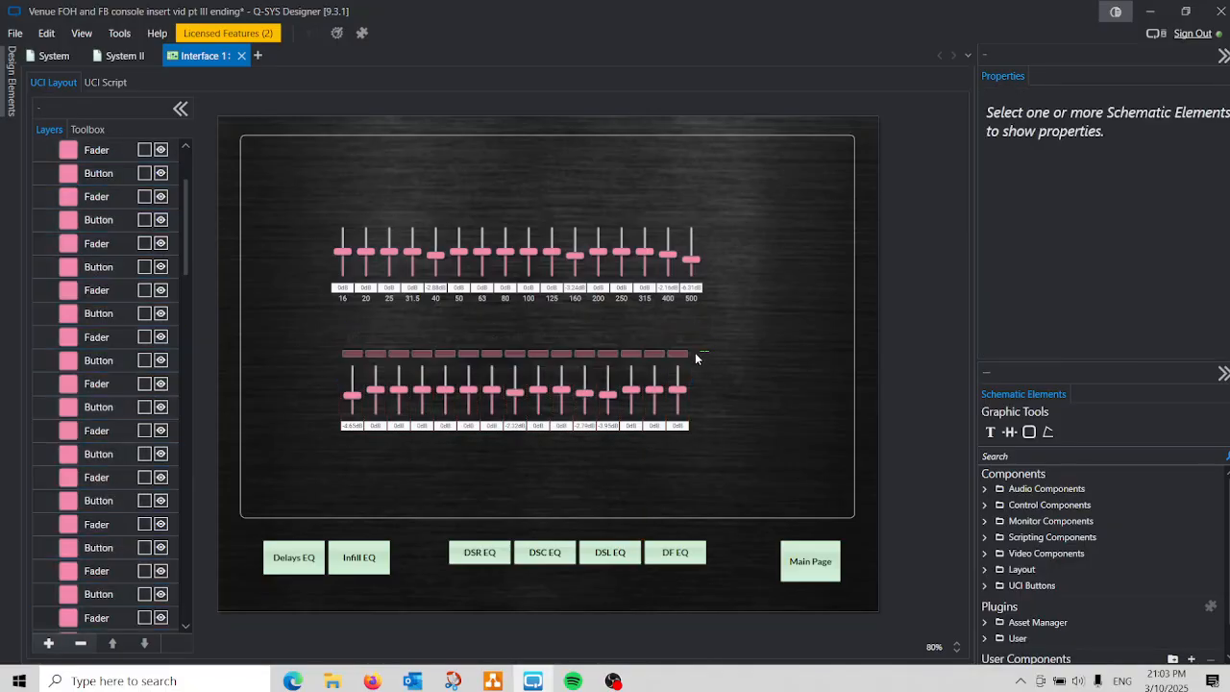
left_click_drag(640, 353, 338, 353)
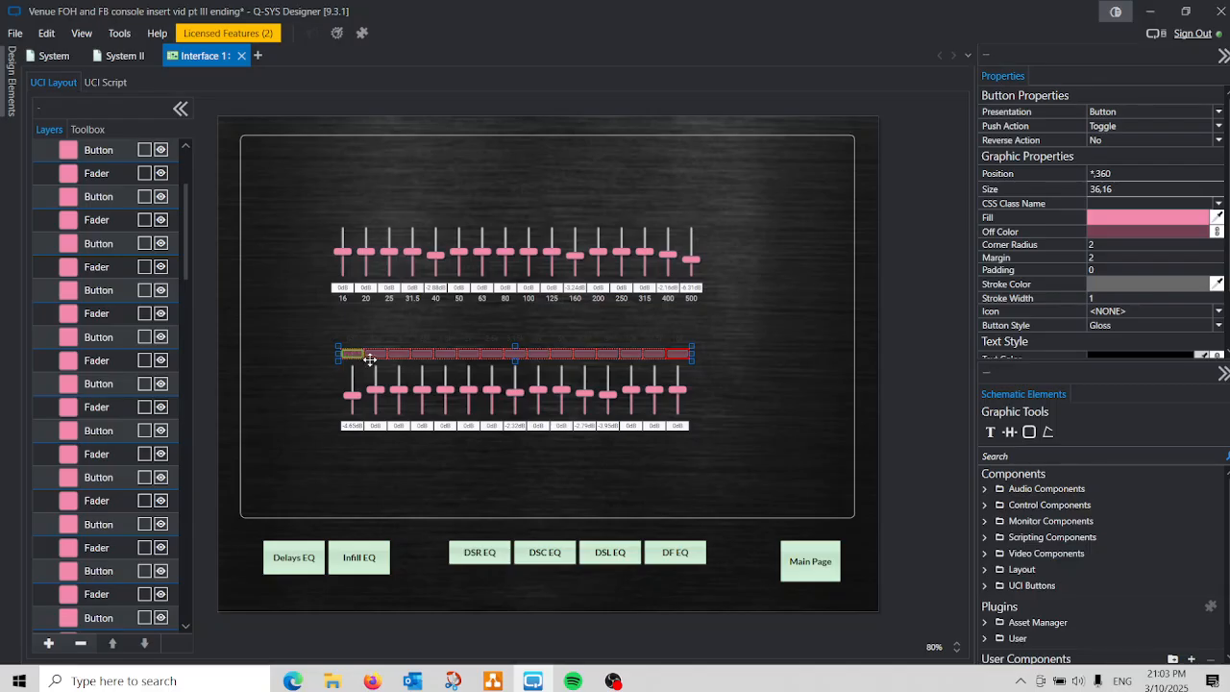
key("Delete")
- Set the text color and stroke color of the 630 Hz to 16 kHz frequency labels to light grey #FFCCCCCC
left_click_drag(702, 333, 309, 351)
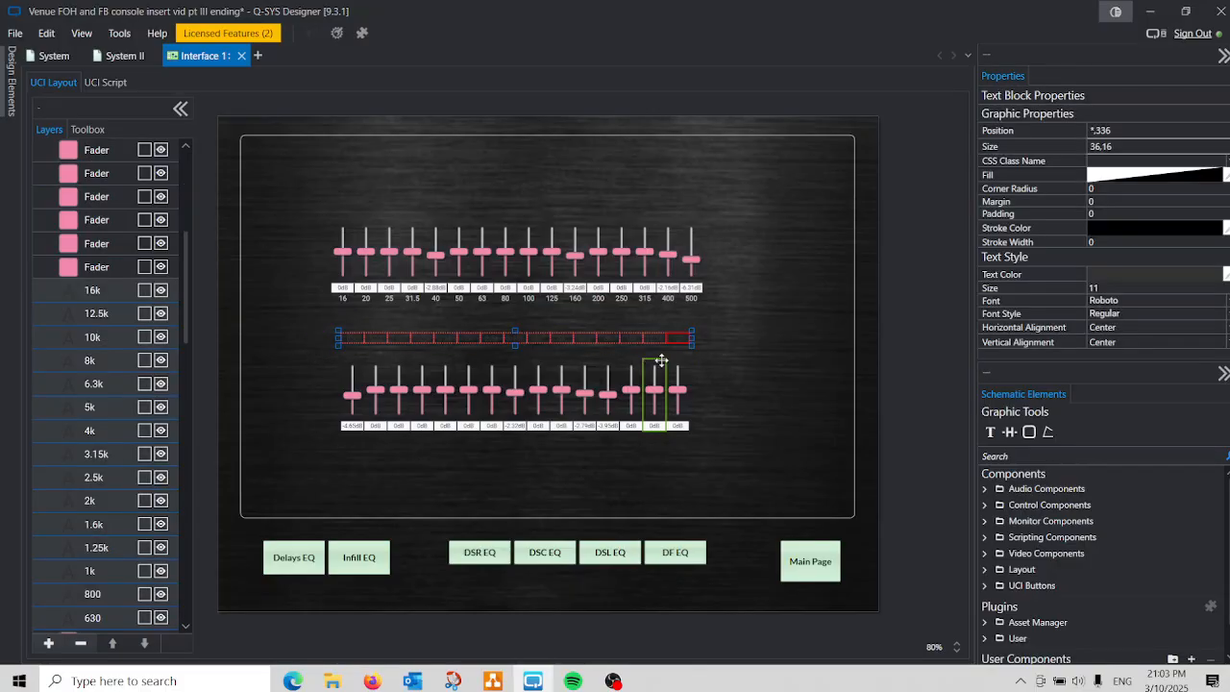
left_click(1189, 276)
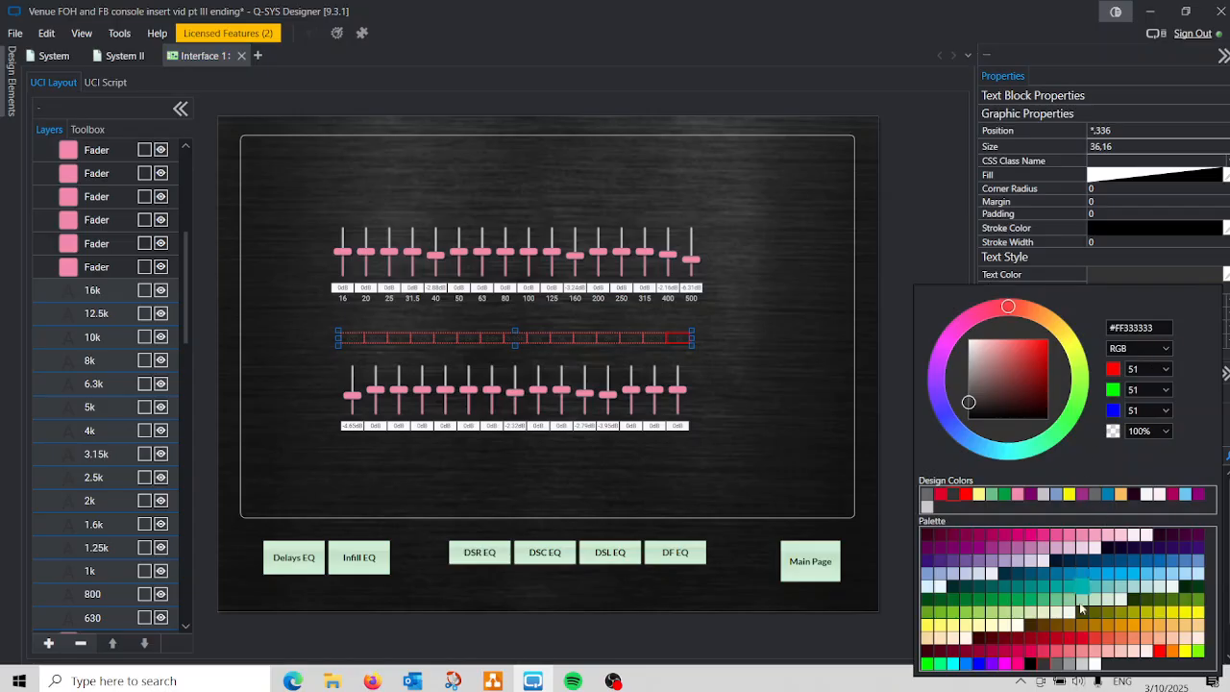
left_click(1082, 663)
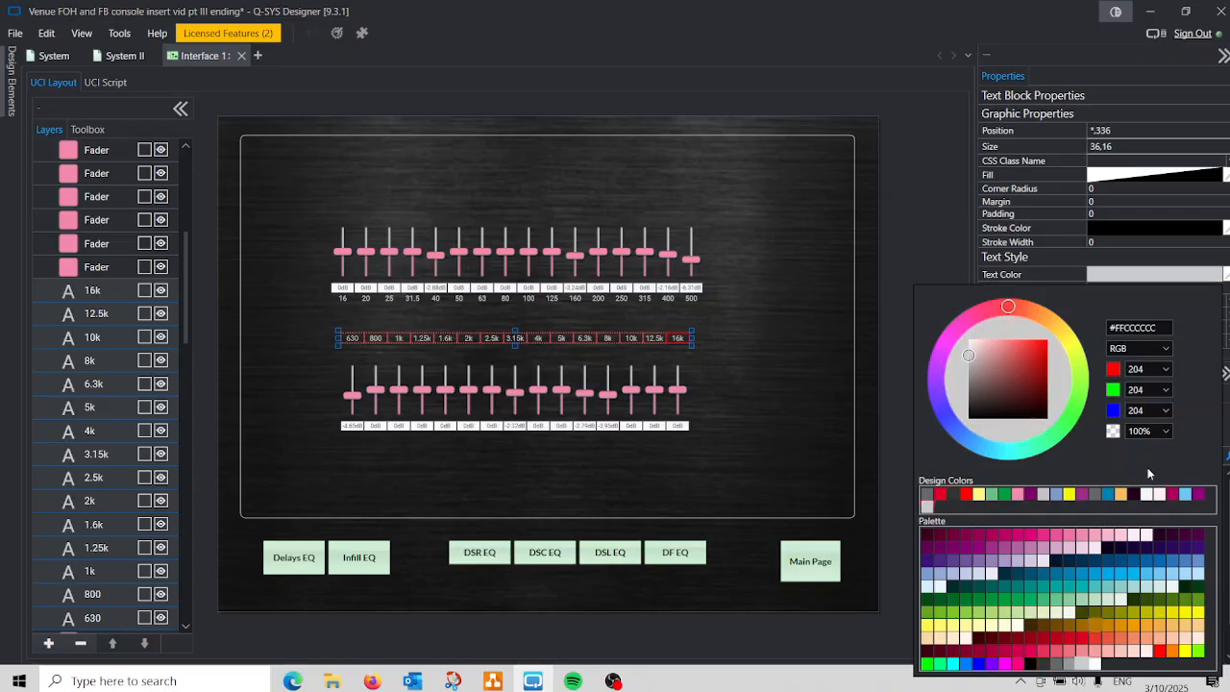
left_click(1188, 231)
left_click(1187, 231)
left_click(1083, 618)
left_click(784, 375)
- Place the 630 Hz to 16 kHz labels beneath their gain values, and move that whole fader row directly under the first row, left edges aligned
left_click_drag(604, 334, 381, 445)
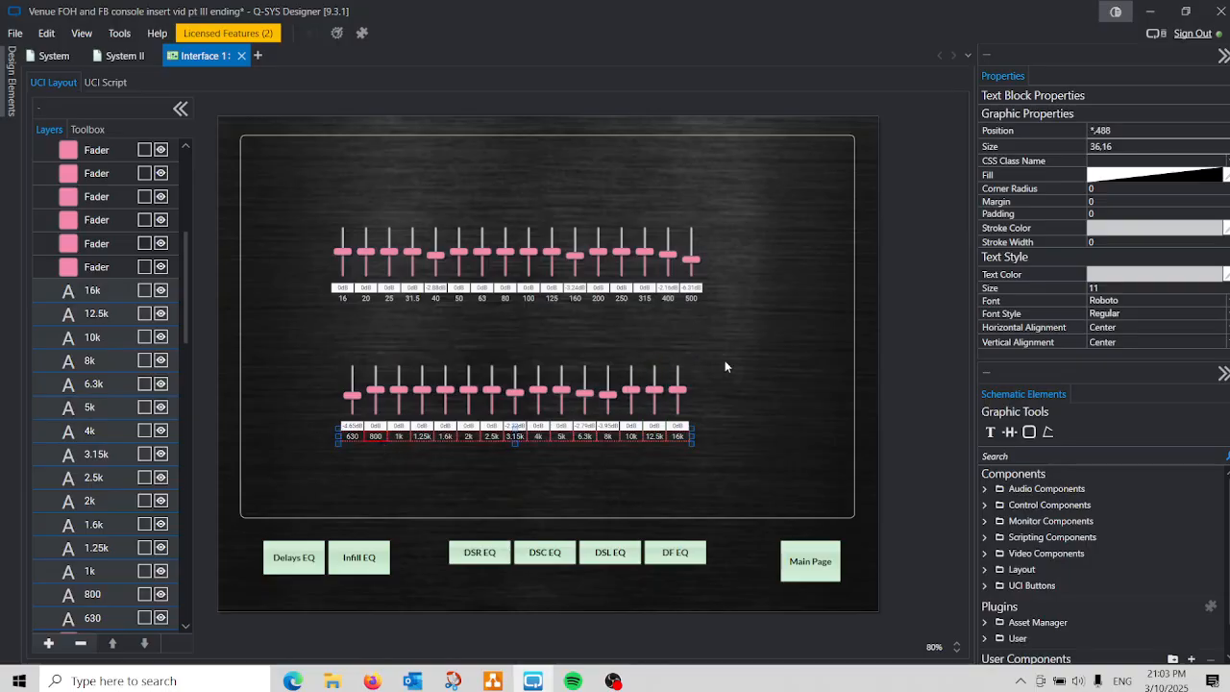
left_click_drag(733, 359, 346, 376)
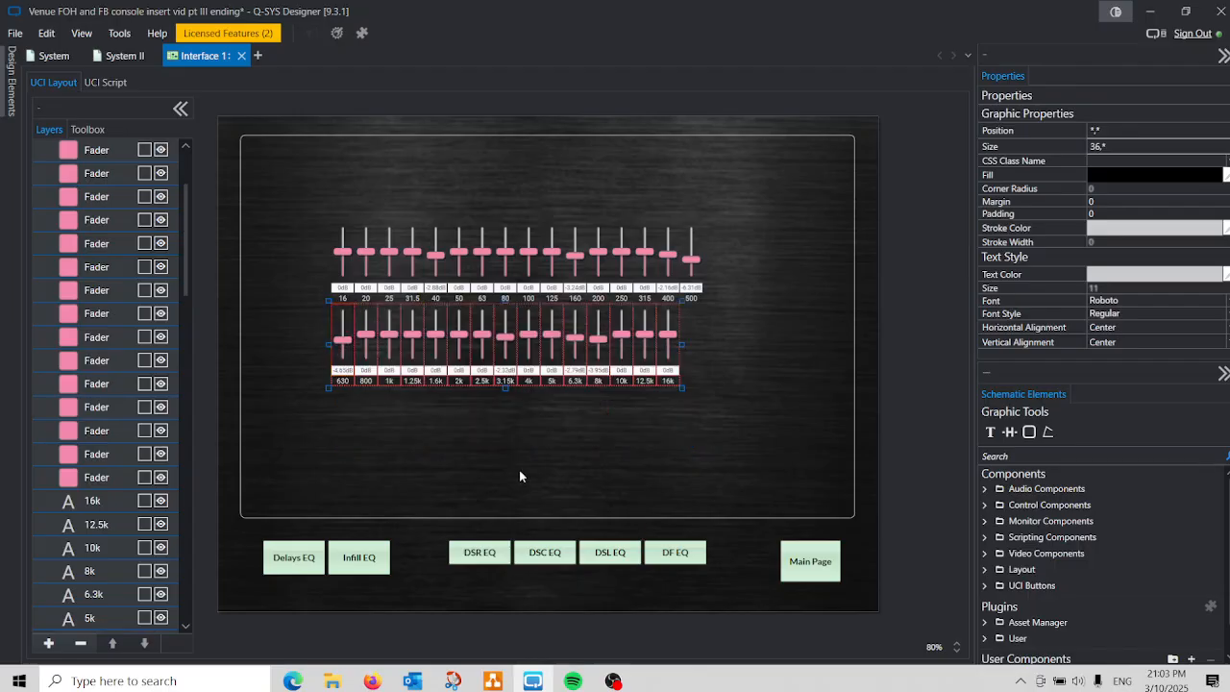
- Enlarge both fader rows with their labels together so they fill the Main EQ group box from corner to corner
left_click(738, 254)
left_click_drag(734, 235, 323, 347)
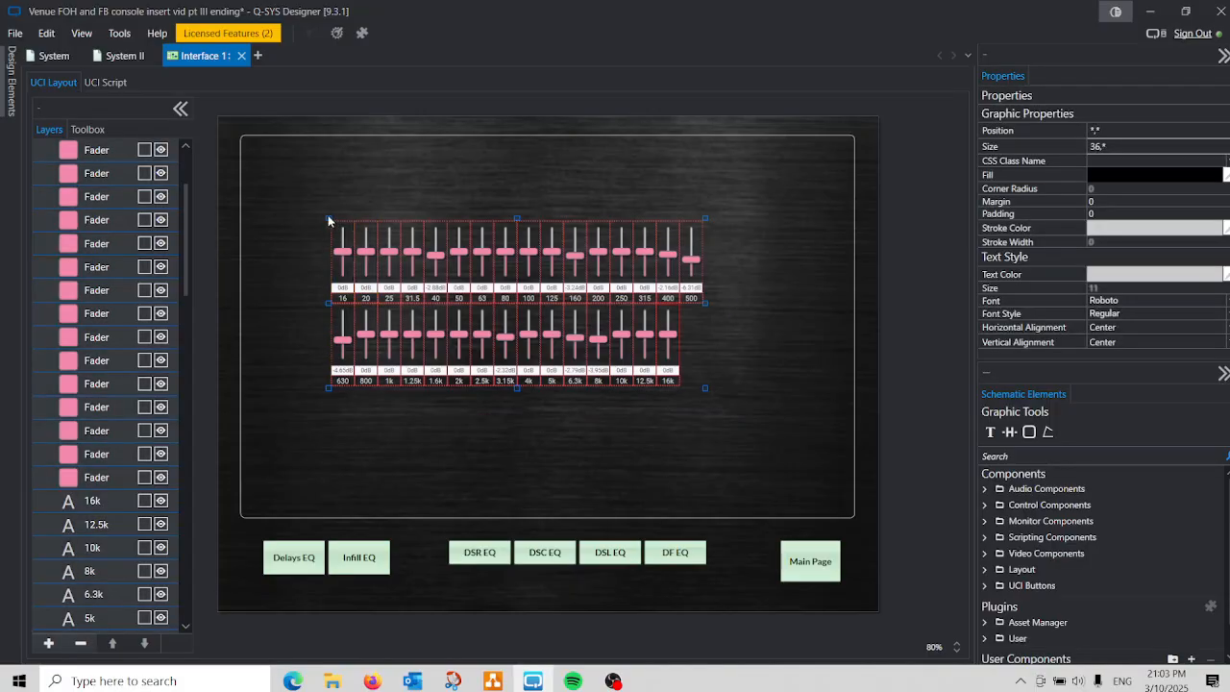
left_click_drag(323, 214, 240, 133)
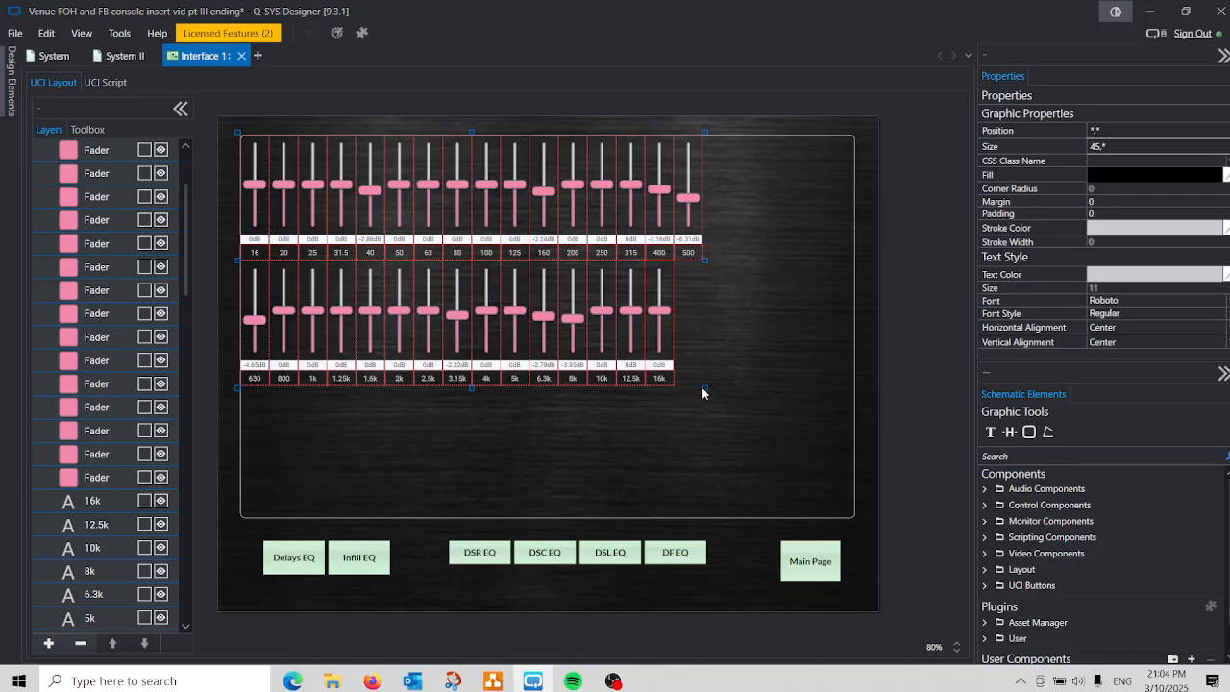
left_click_drag(705, 388, 857, 518)
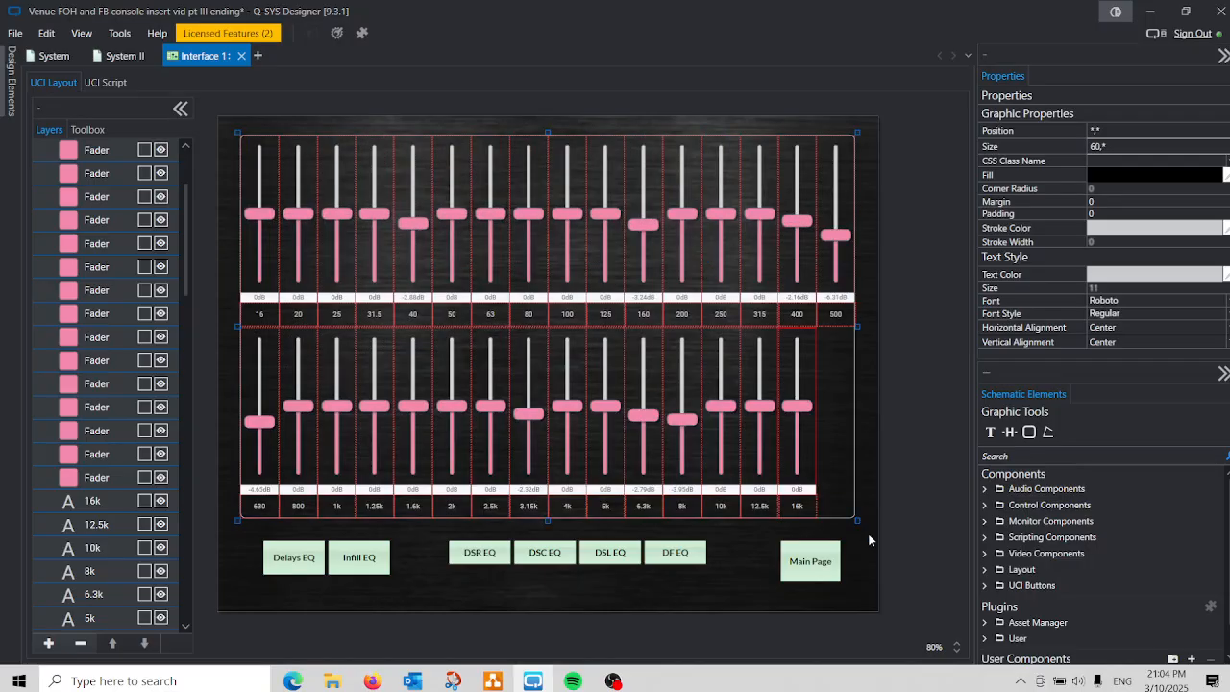
left_click(908, 501)
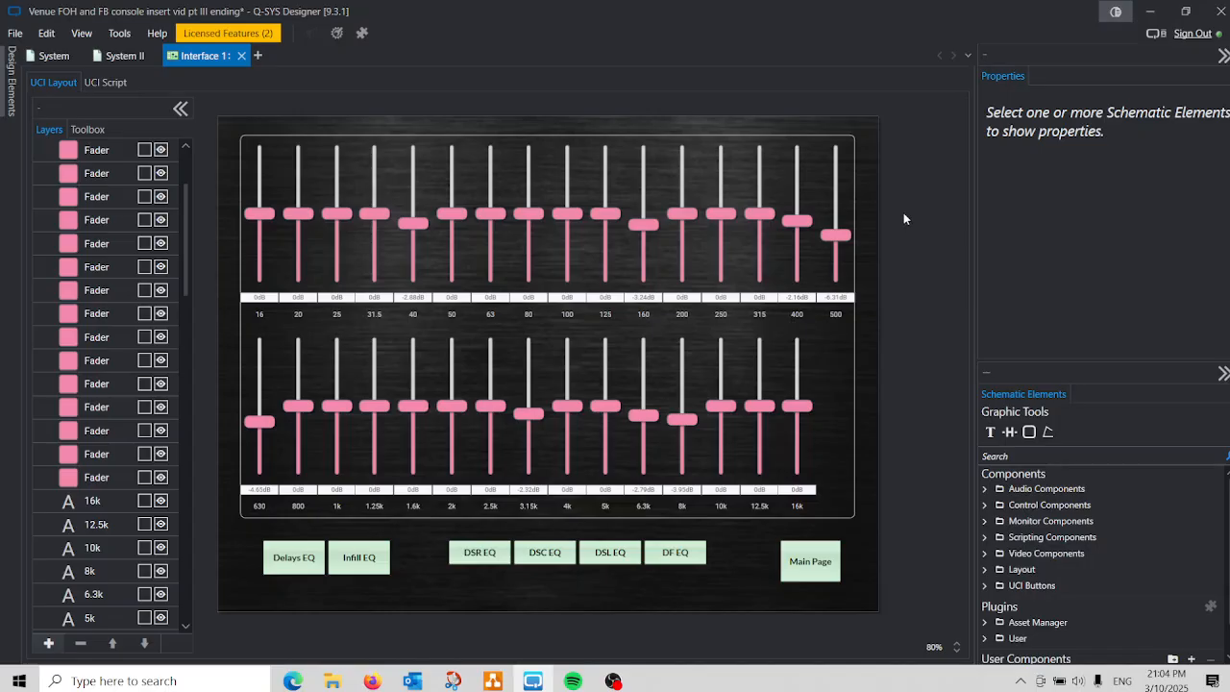
- Set the fill color of all faders in both rows to dark grey #333333
left_click_drag(902, 211, 210, 241)
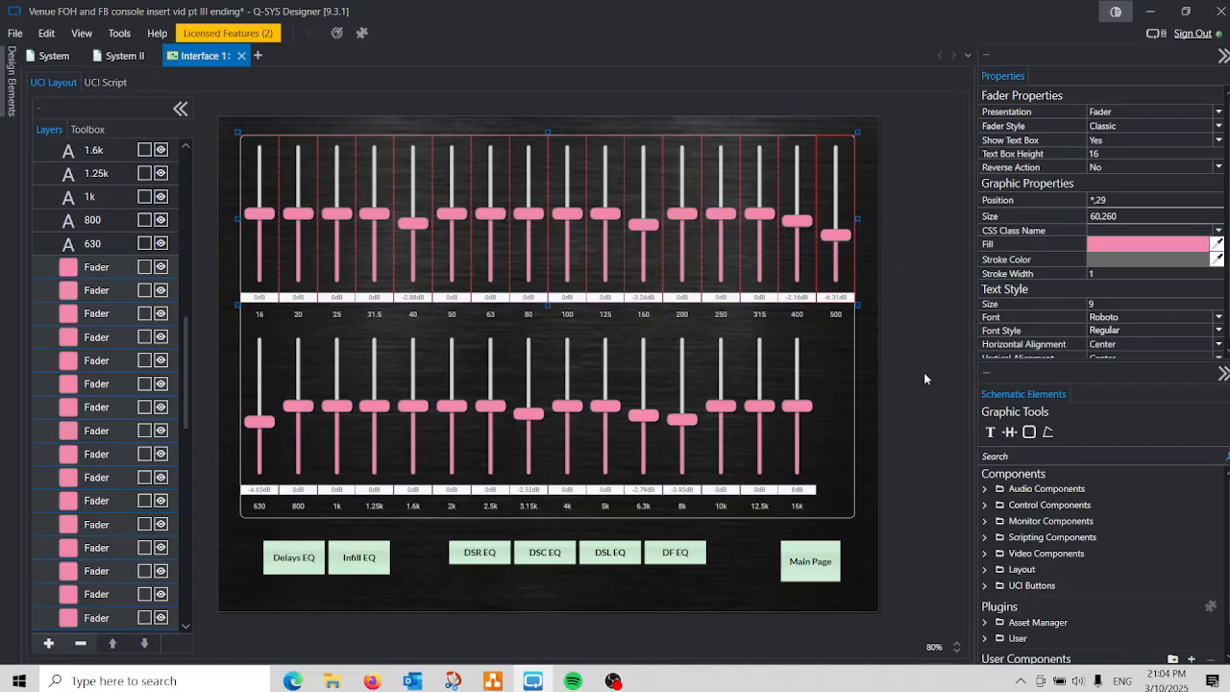
left_click_drag(925, 366, 230, 435)
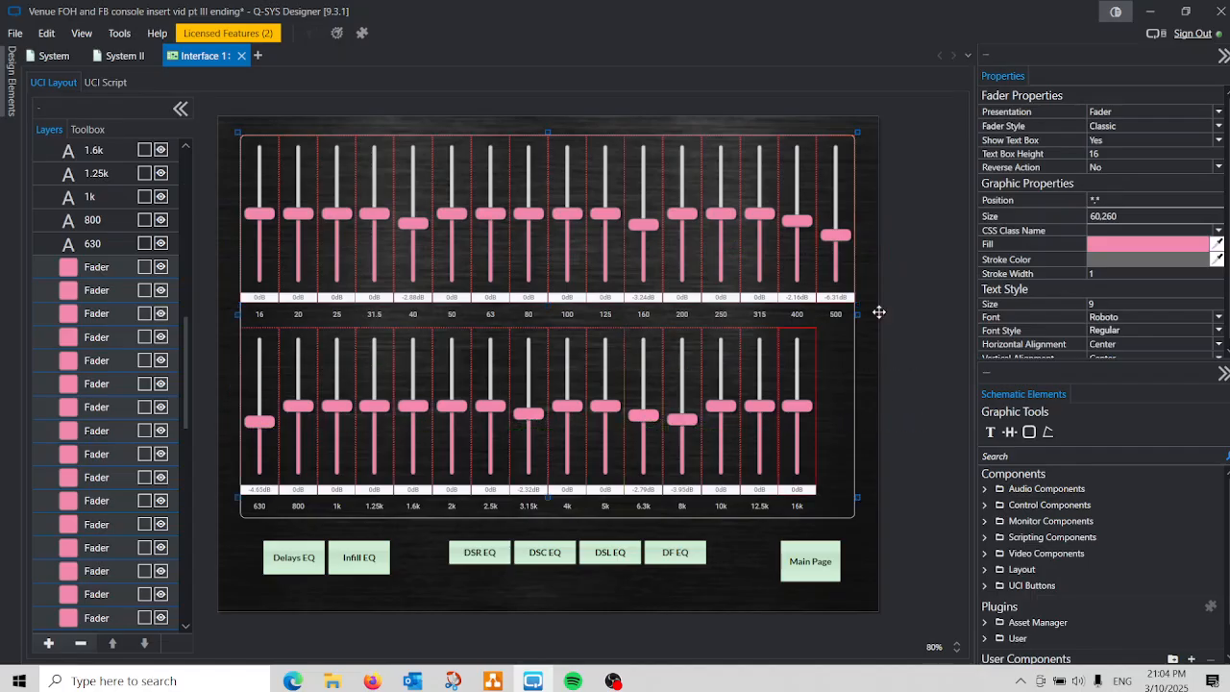
left_click(1190, 246)
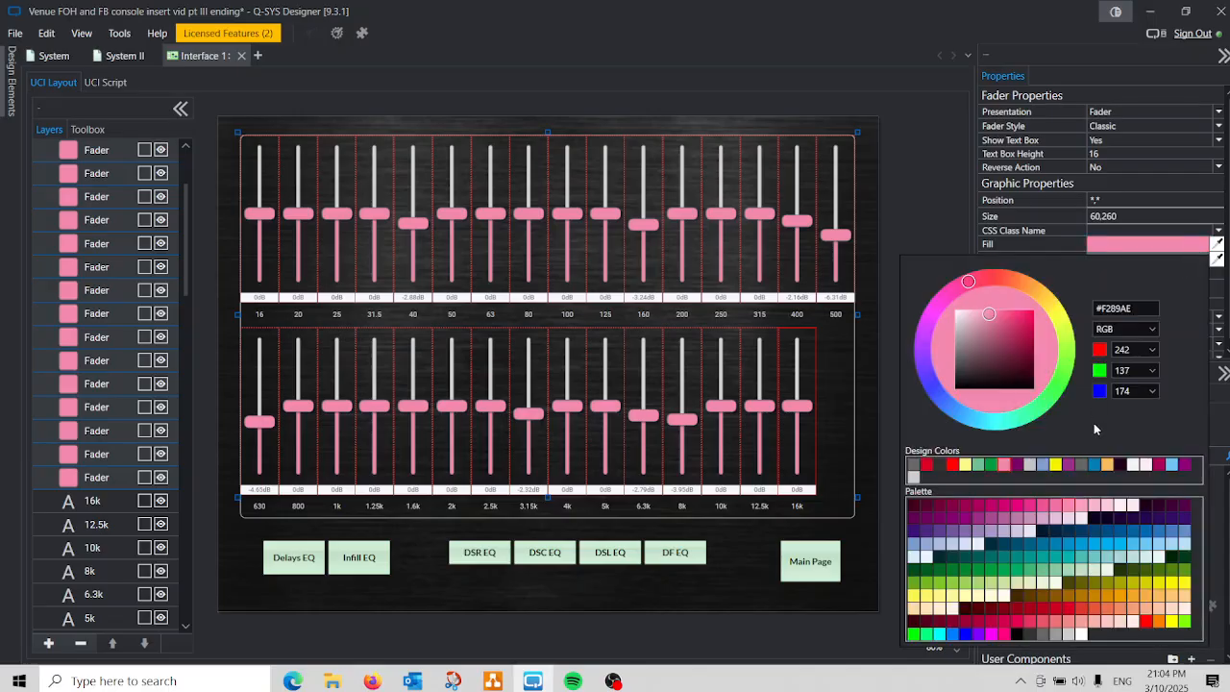
left_click(1081, 466)
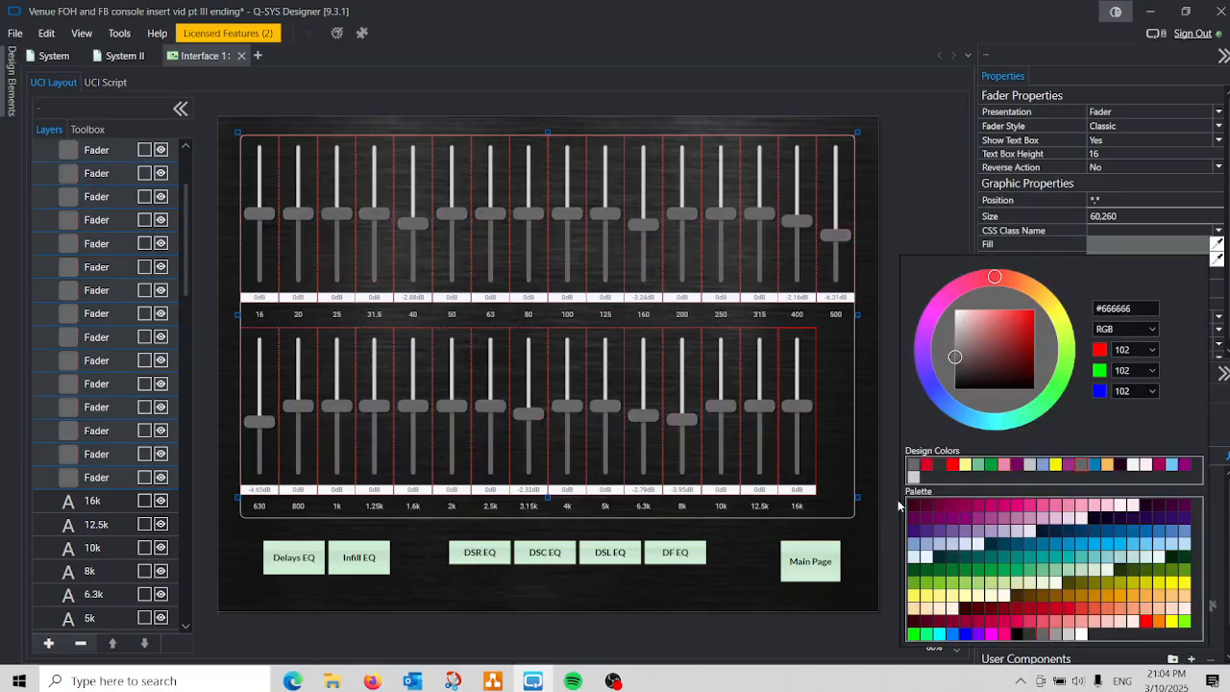
left_click(1119, 520)
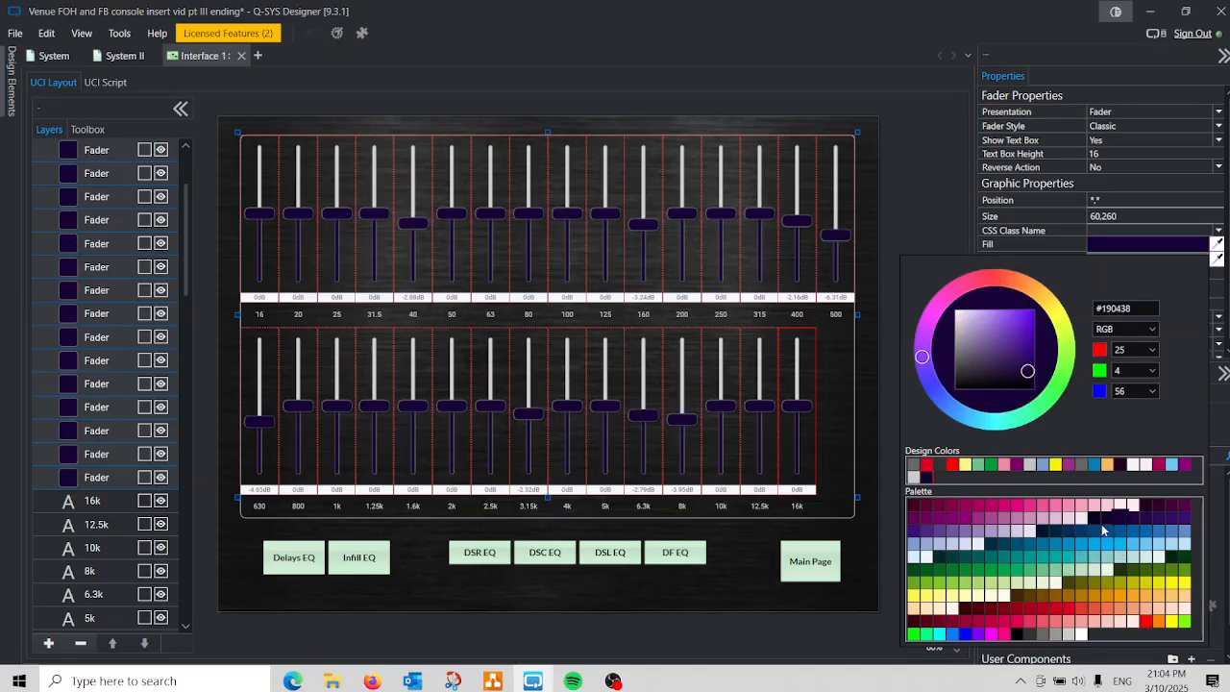
left_click(1041, 630)
left_click(1017, 633)
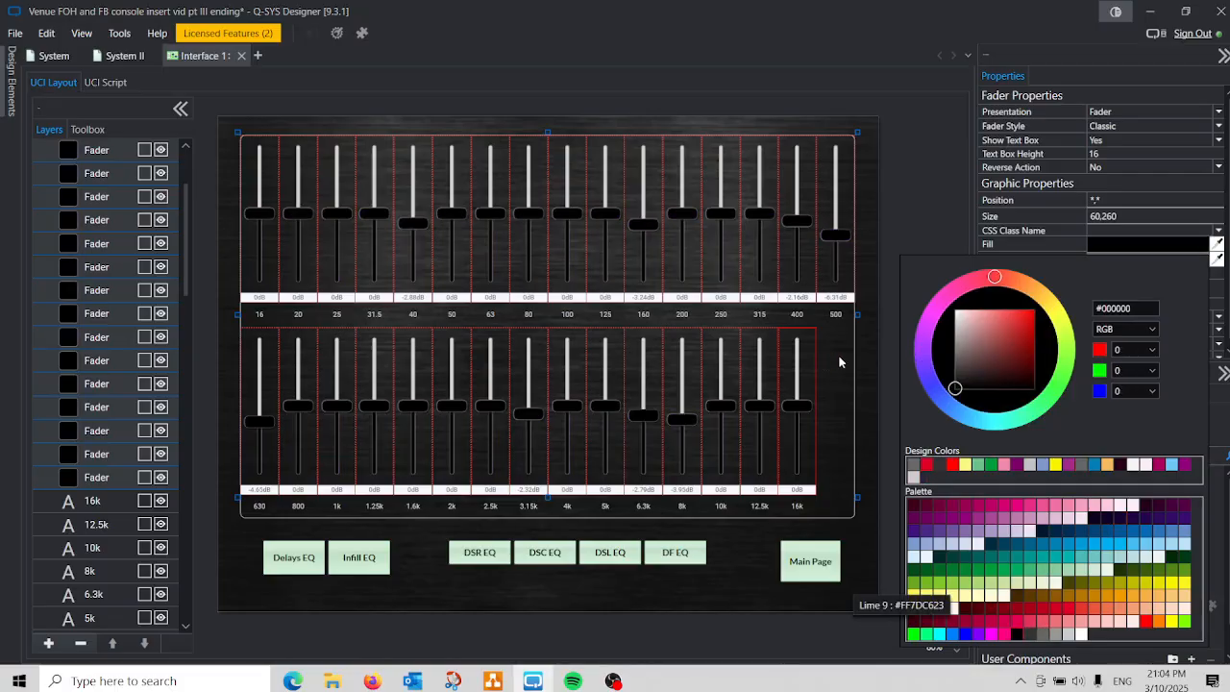
left_click(1029, 633)
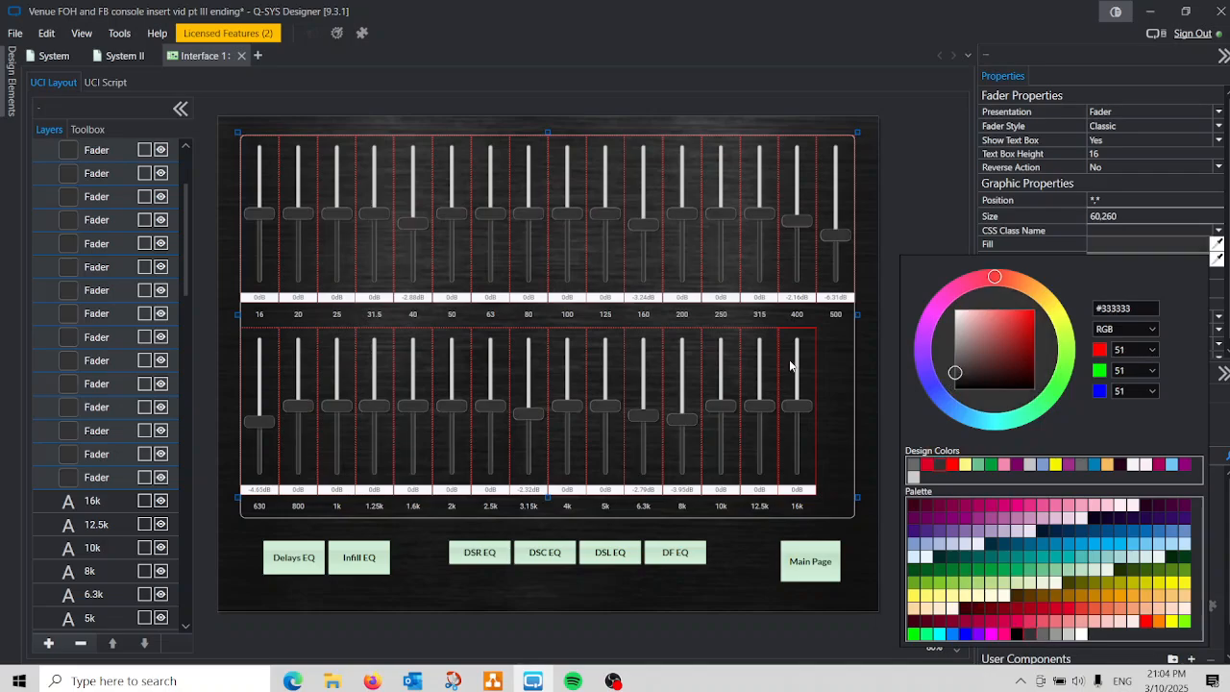
left_click(887, 385)
left_click(884, 386)
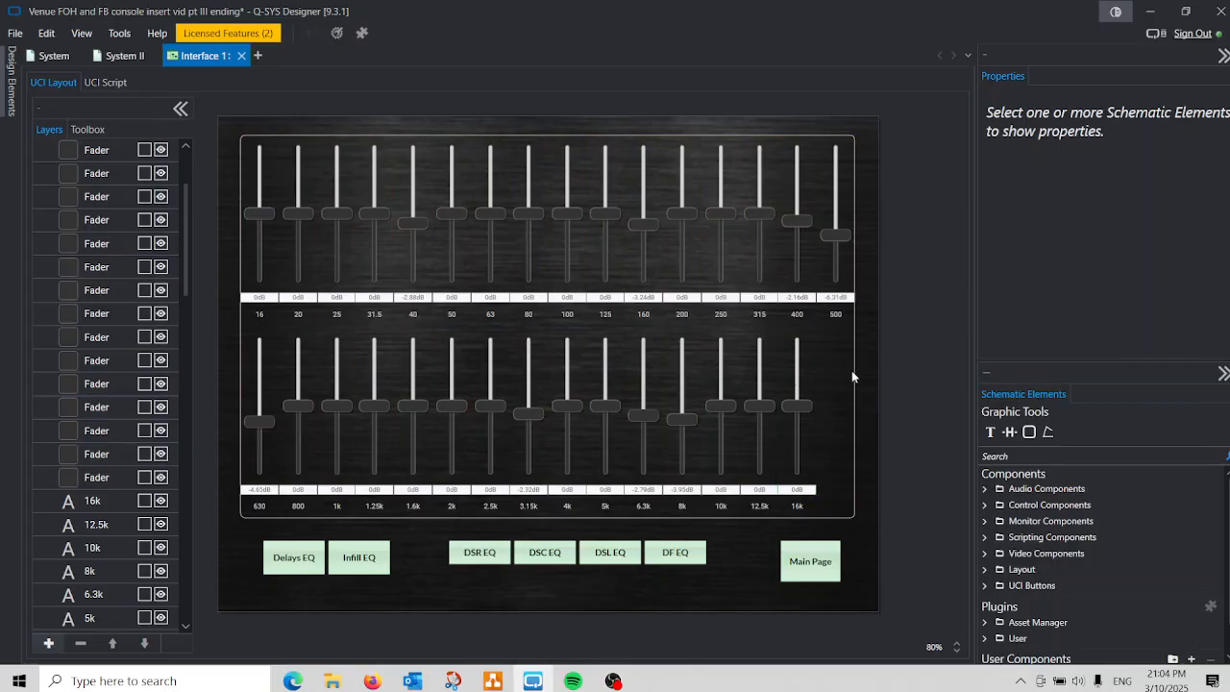
- Change the fader style of all faders in both rows to Custom
left_click(805, 417)
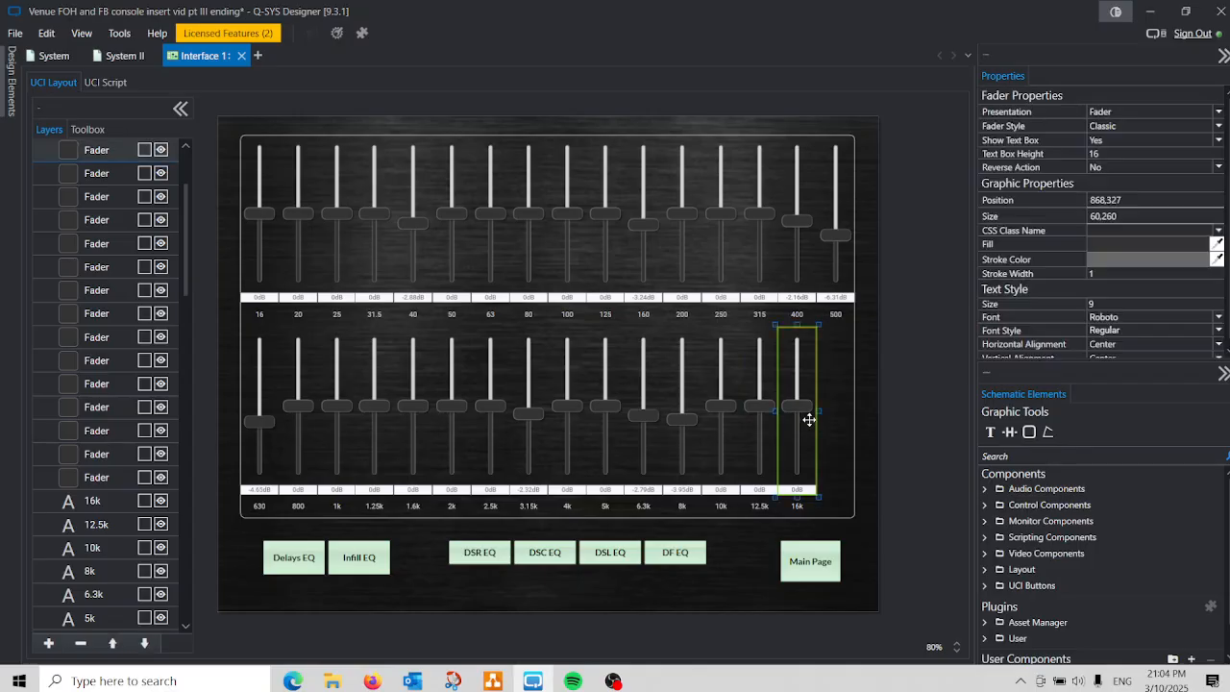
left_click(1120, 124)
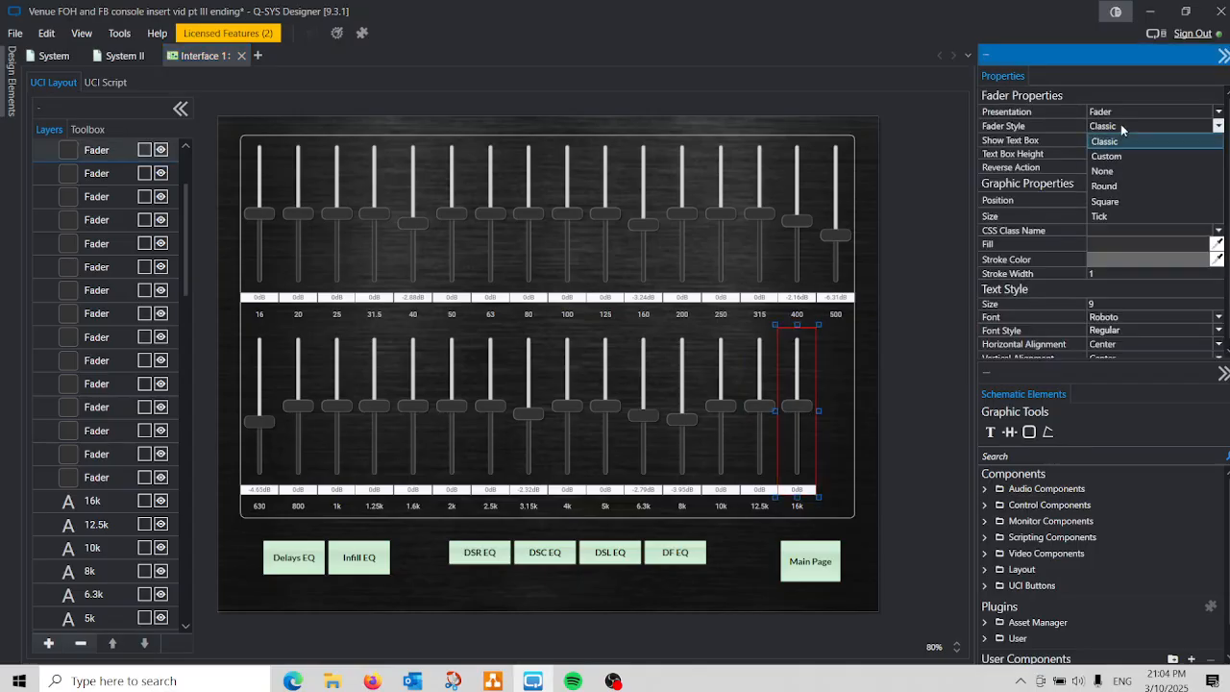
left_click(1122, 155)
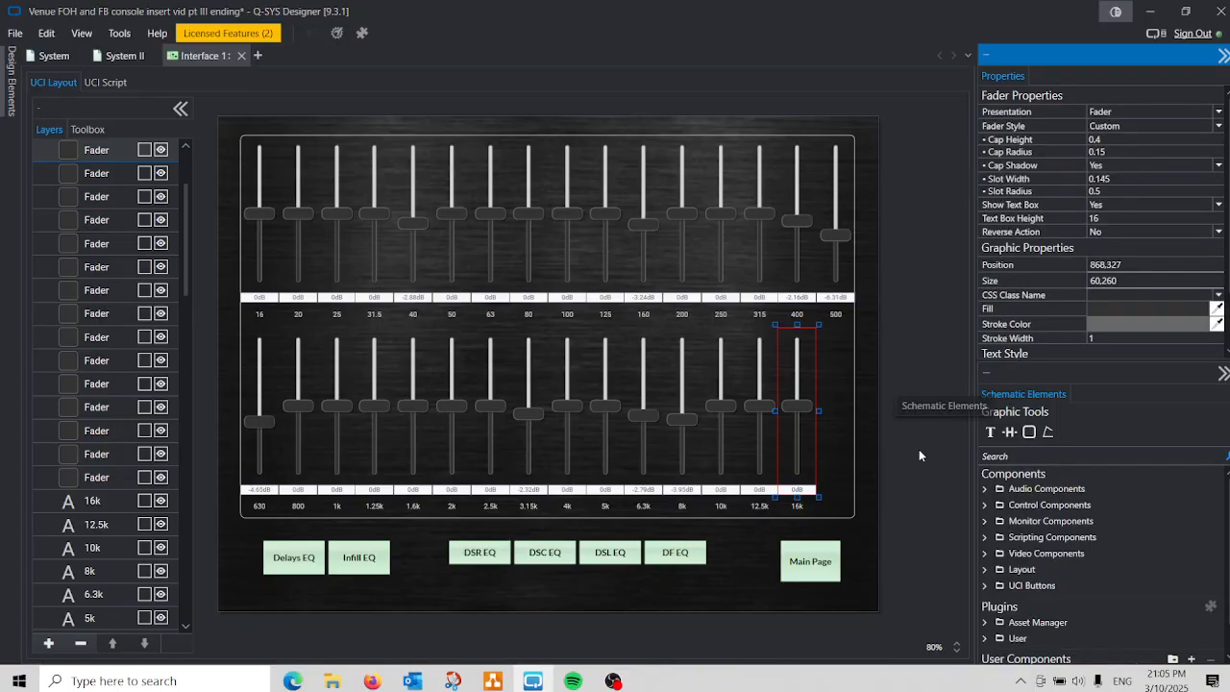
left_click_drag(897, 215, 241, 242)
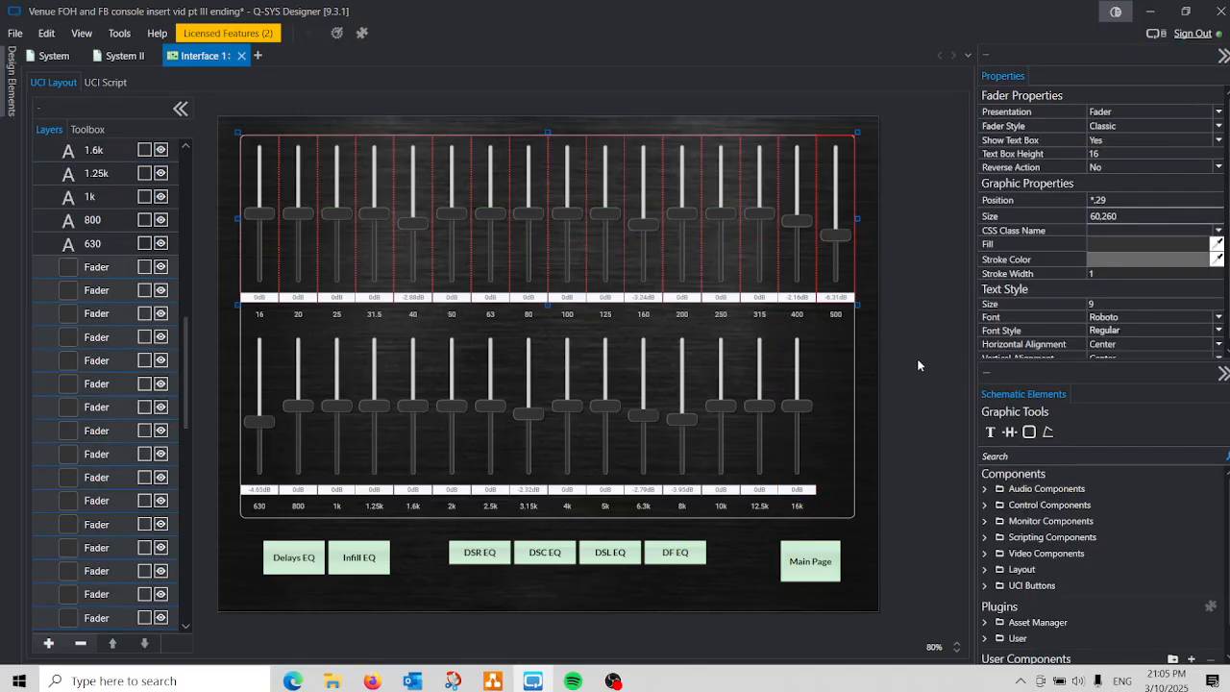
left_click_drag(924, 363, 218, 448)
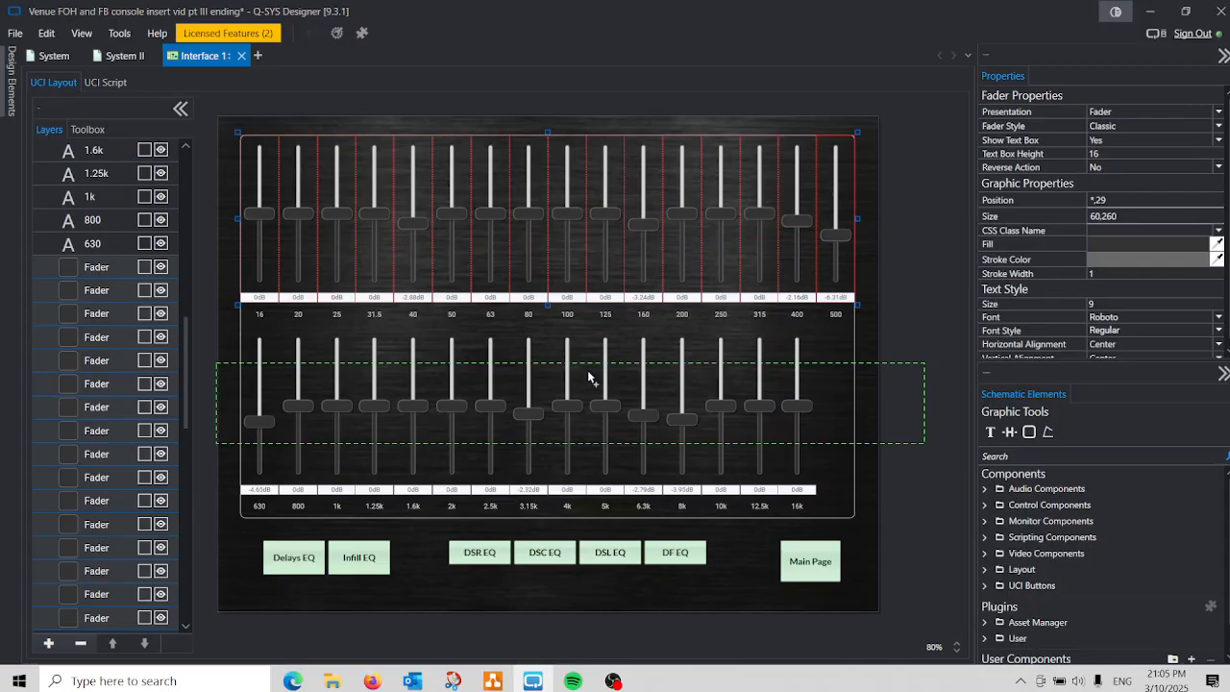
left_click(1134, 129)
left_click(1118, 156)
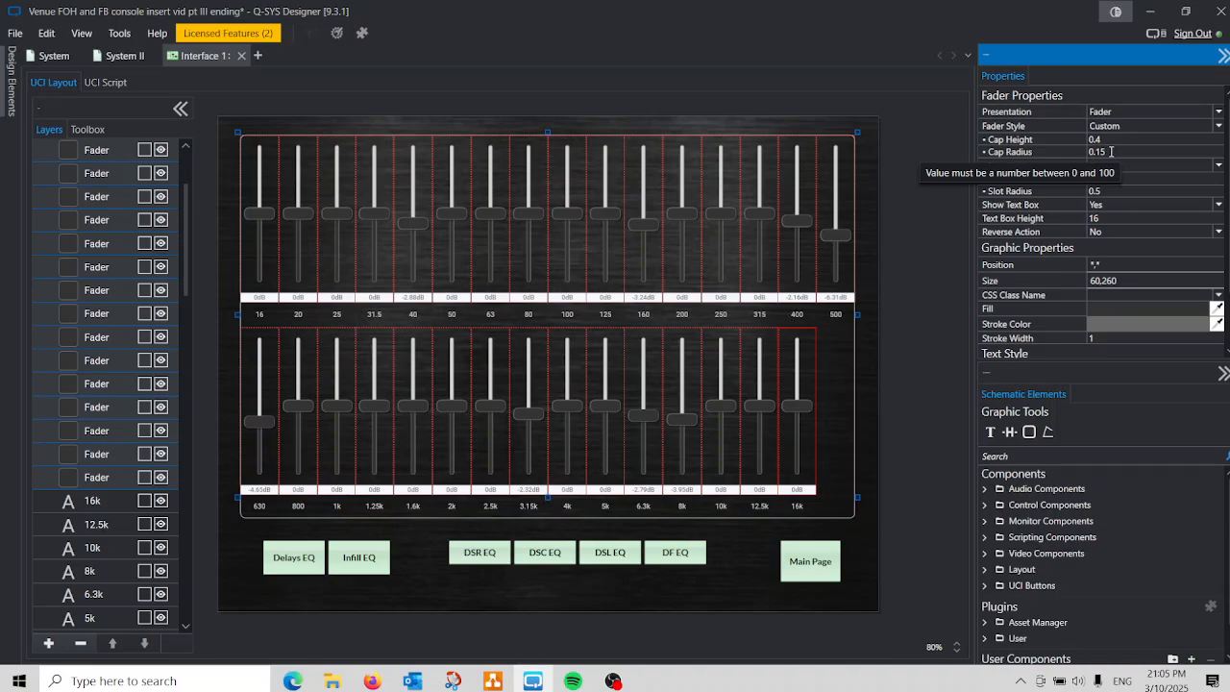
- Set the cap radius of all the faders to .05
left_click(1111, 152)
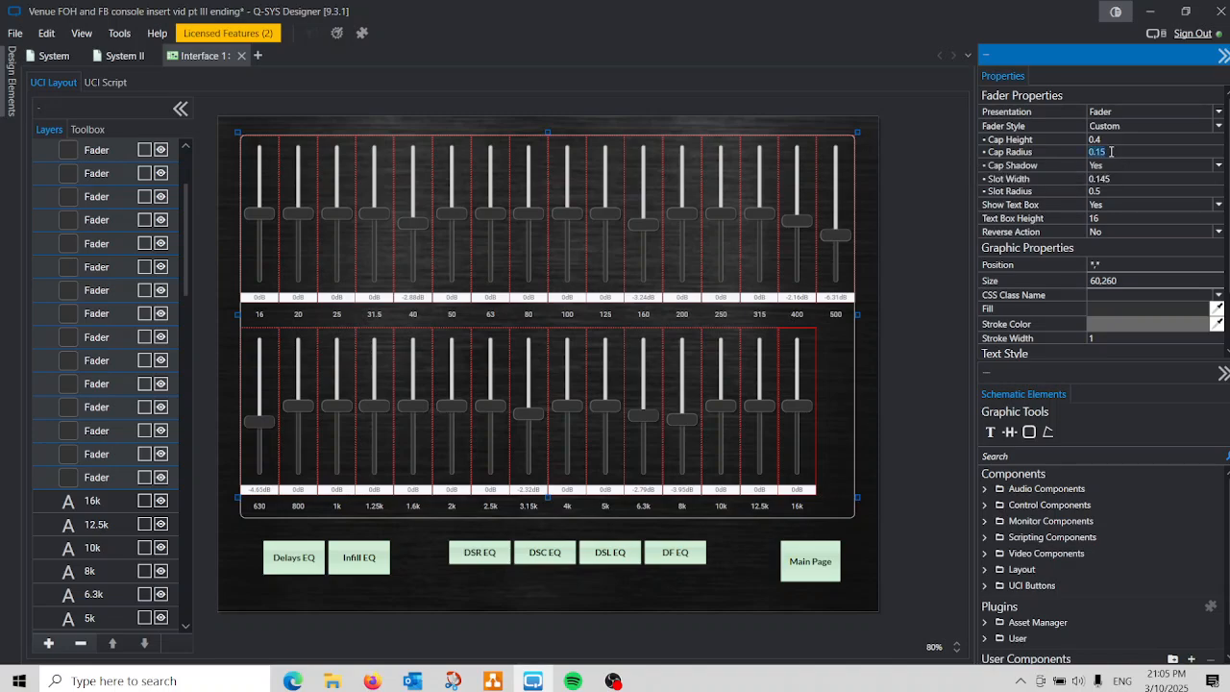
type(".05")
left_click(949, 312)
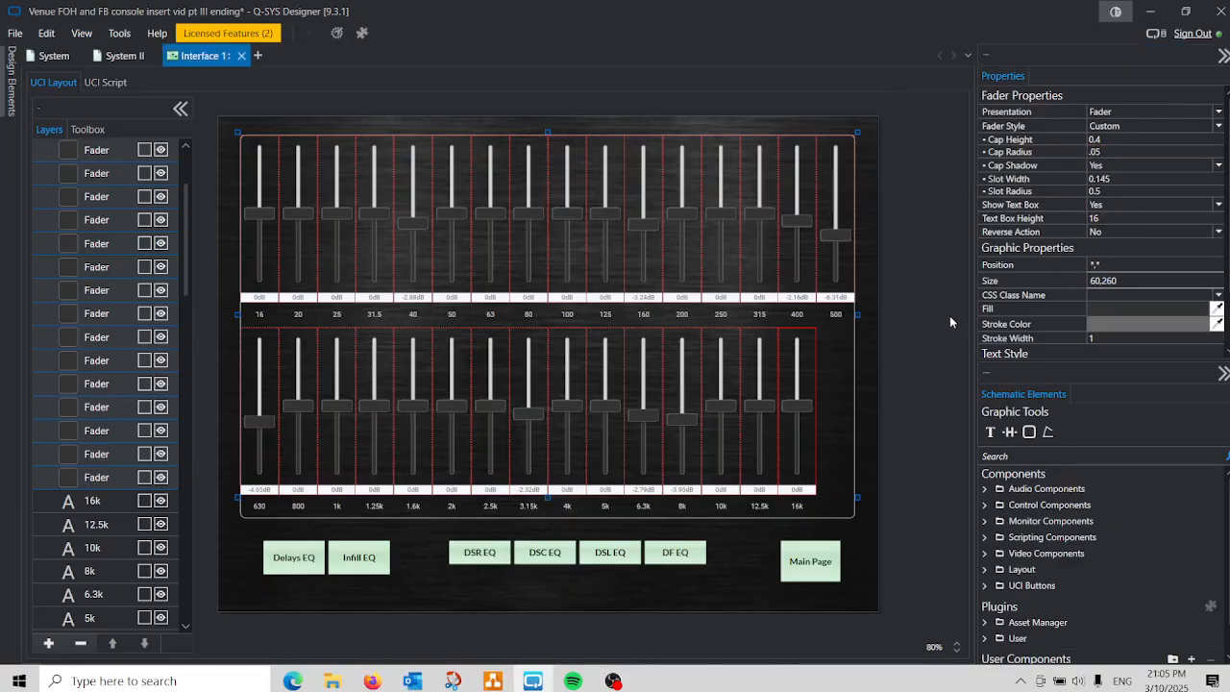
left_click(948, 311)
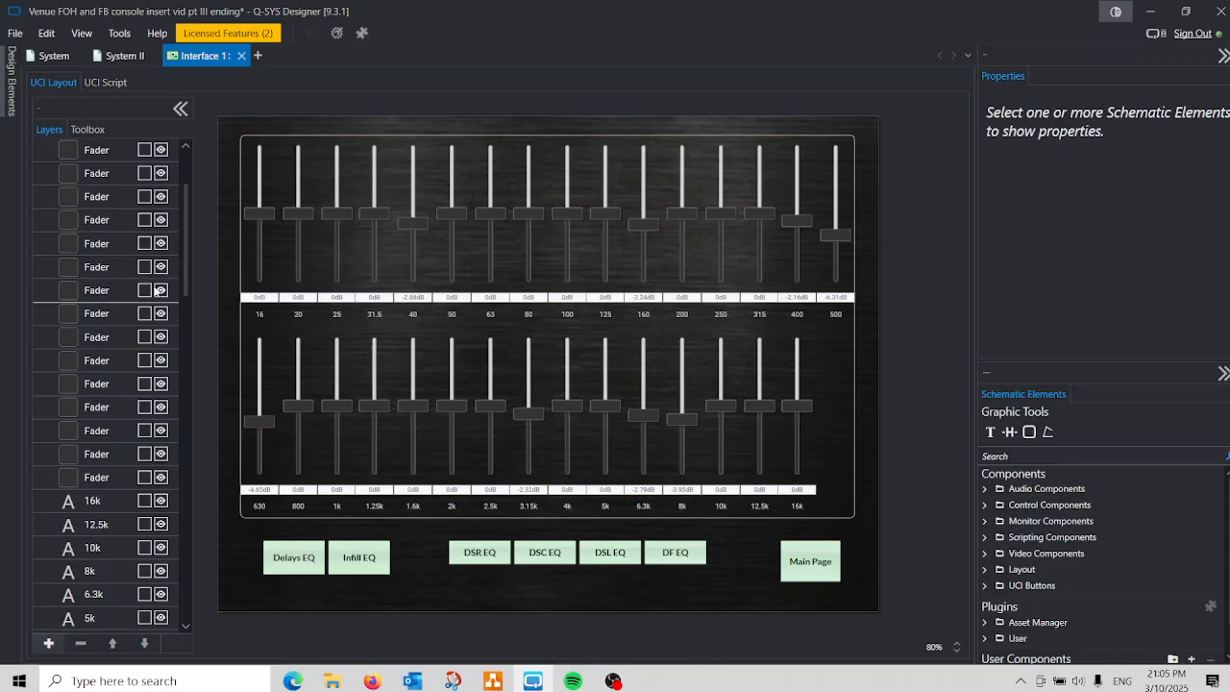
- Collapse the Main EQ page in the layer list and make Layer 2 of the Delays EQ page active
scroll(135, 281, "up", 3)
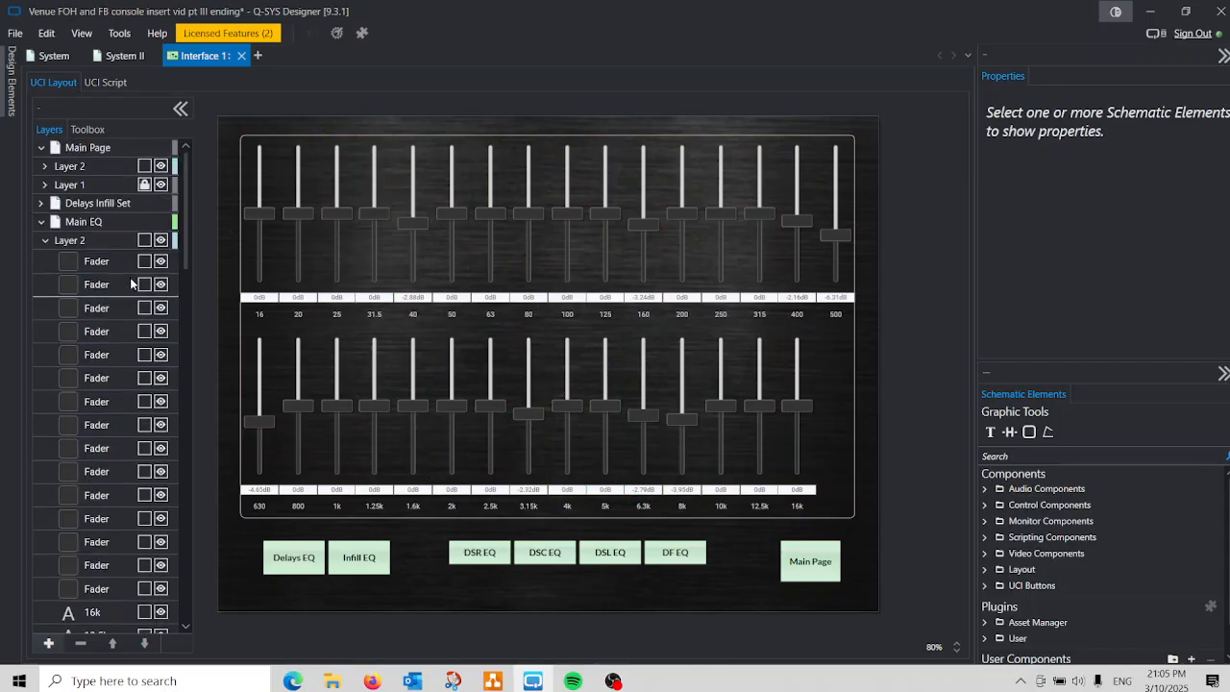
left_click(42, 221)
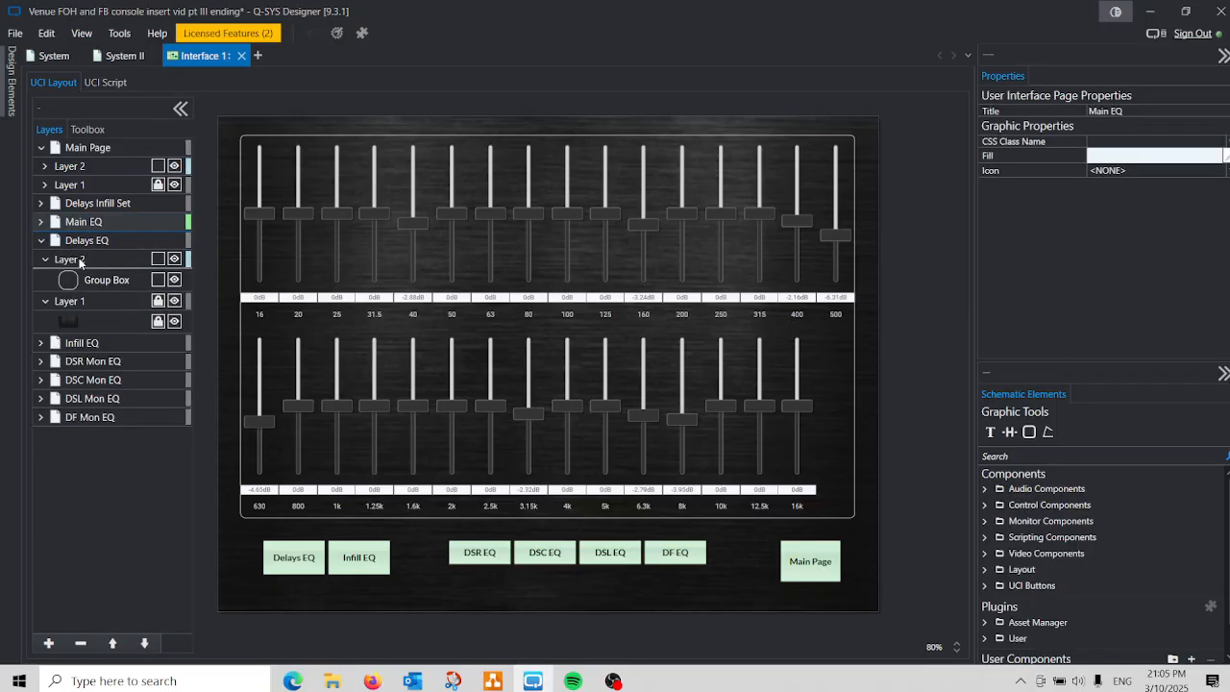
left_click(79, 262)
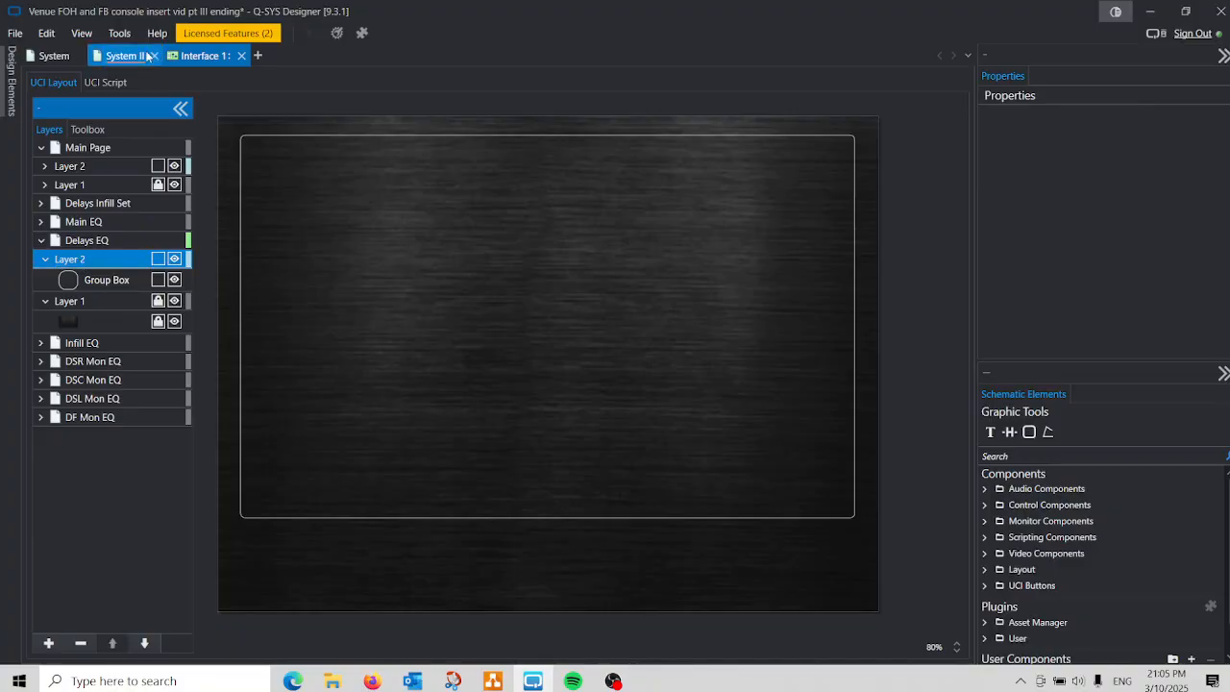
- On the System schematic, close the open equalizer window and open the green delay Stereo Graphic Equalizer
left_click(53, 59)
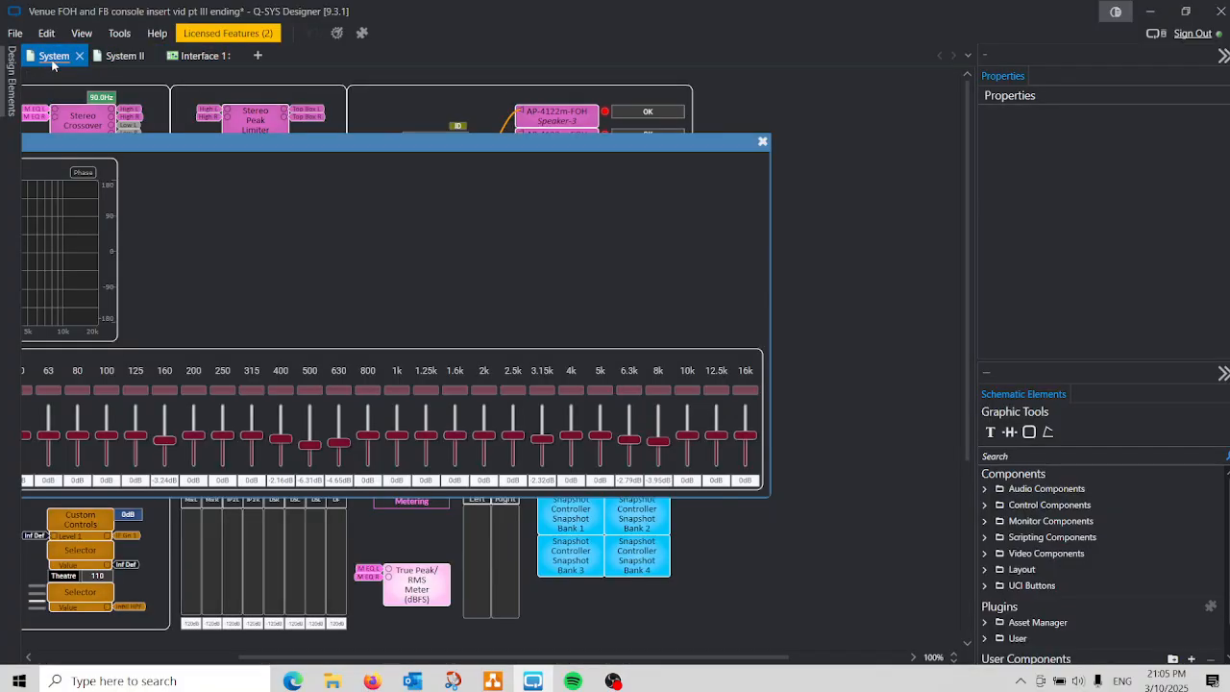
left_click(761, 142)
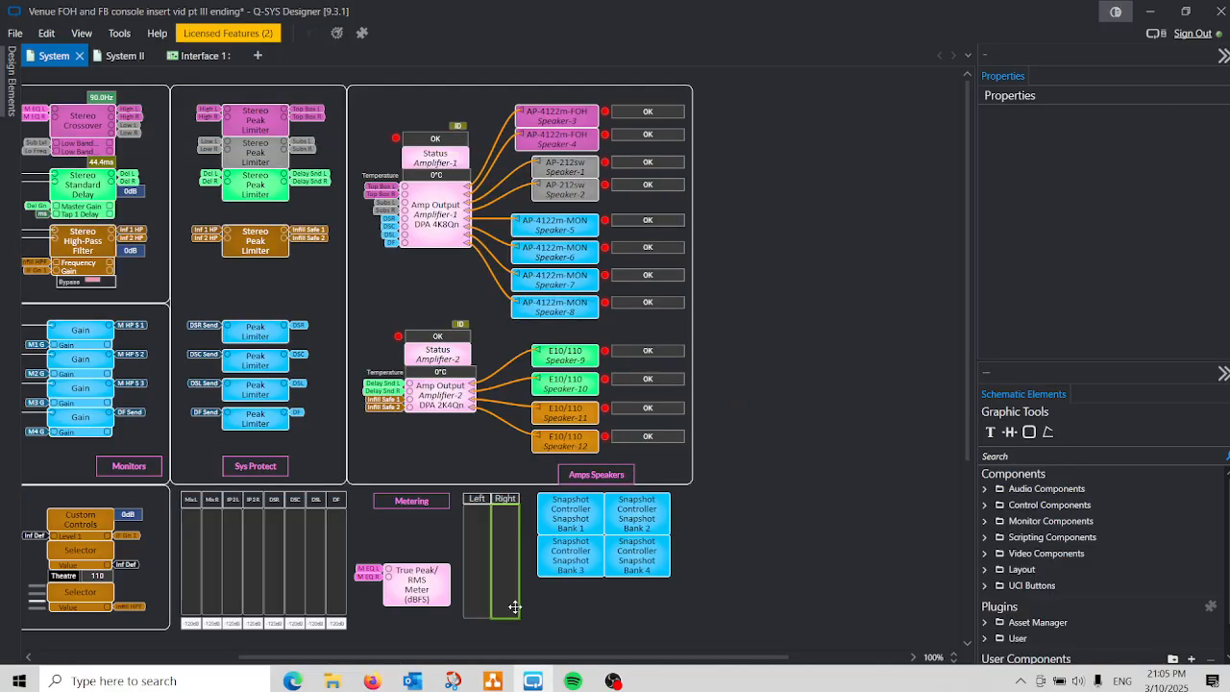
left_click_drag(552, 660, 197, 650)
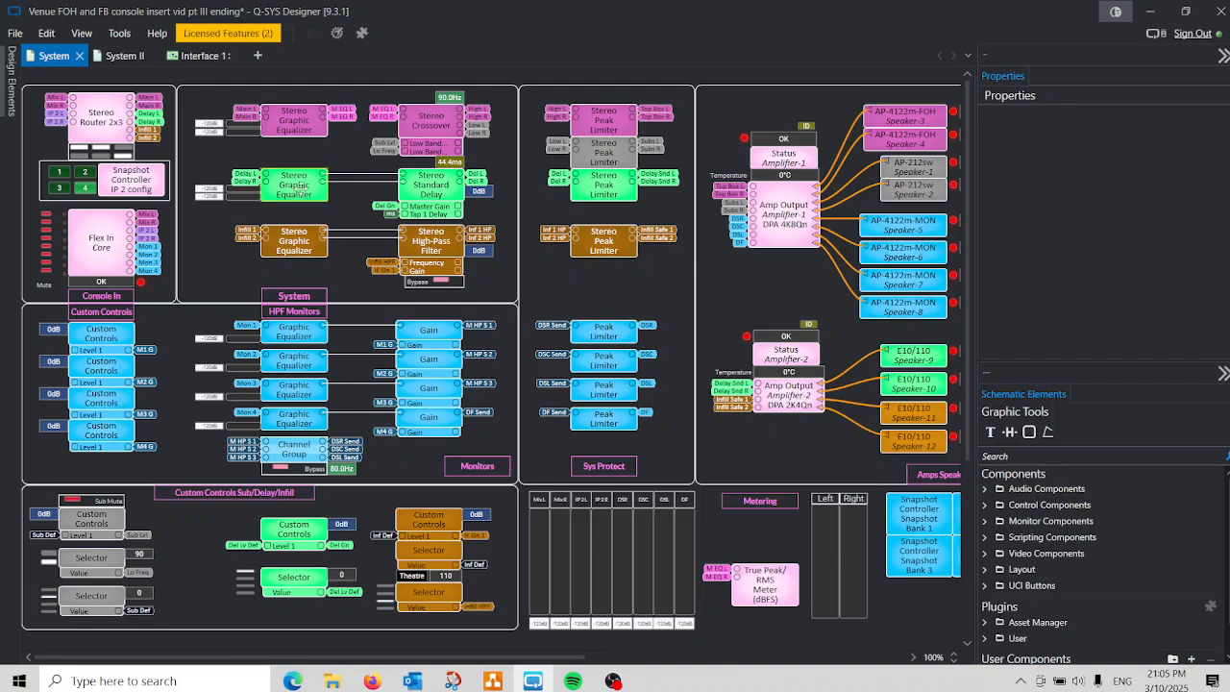
double_click(301, 189)
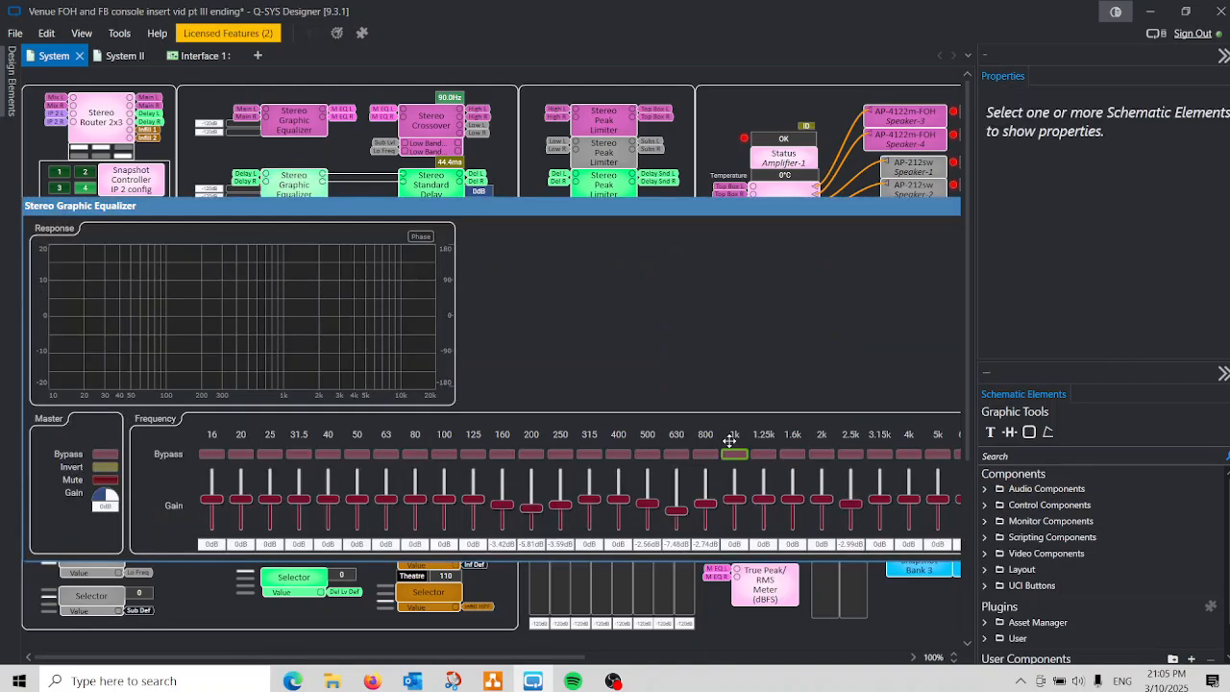
- Copy the delay equalizer's 16 to 500 Hz labels, bypass buttons and faders, and paste them onto the Delays EQ page
left_click_drag(649, 424, 211, 545)
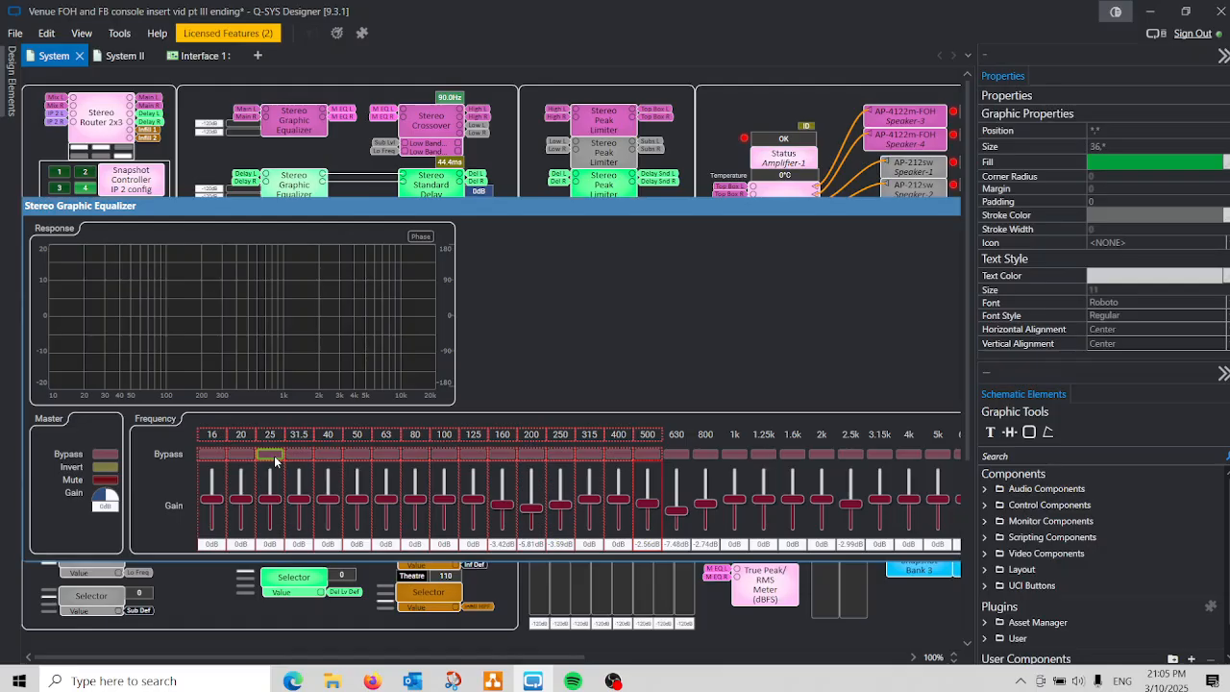
right_click(274, 461)
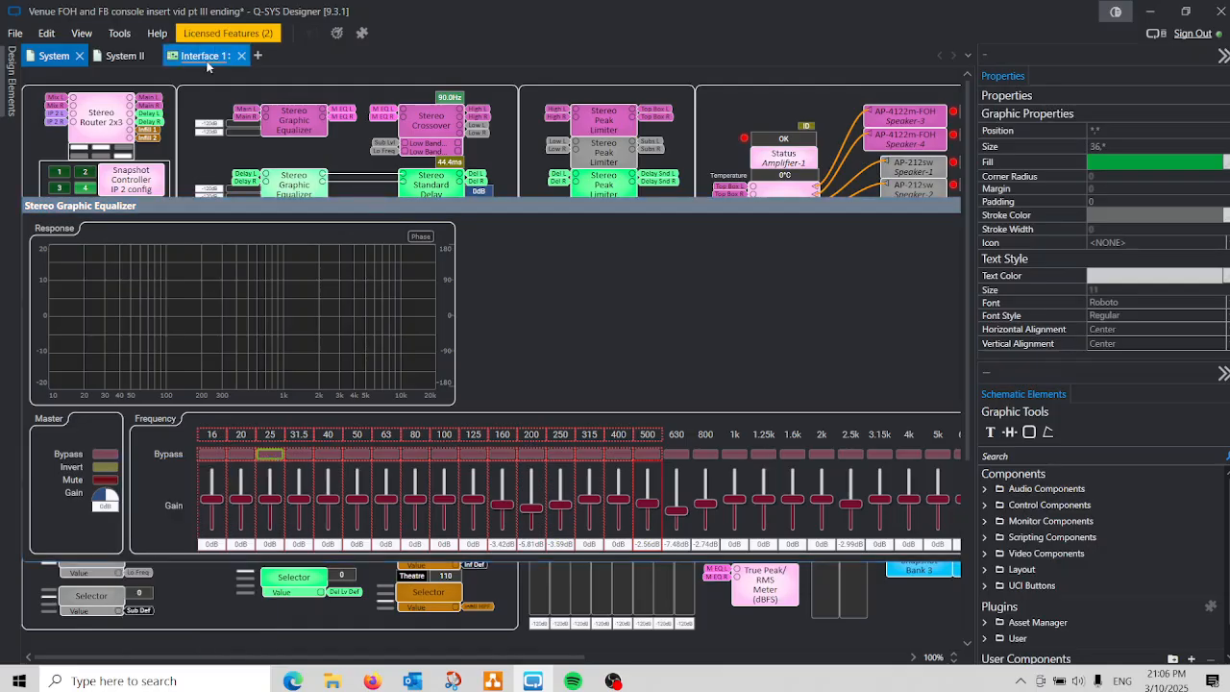
left_click(205, 58)
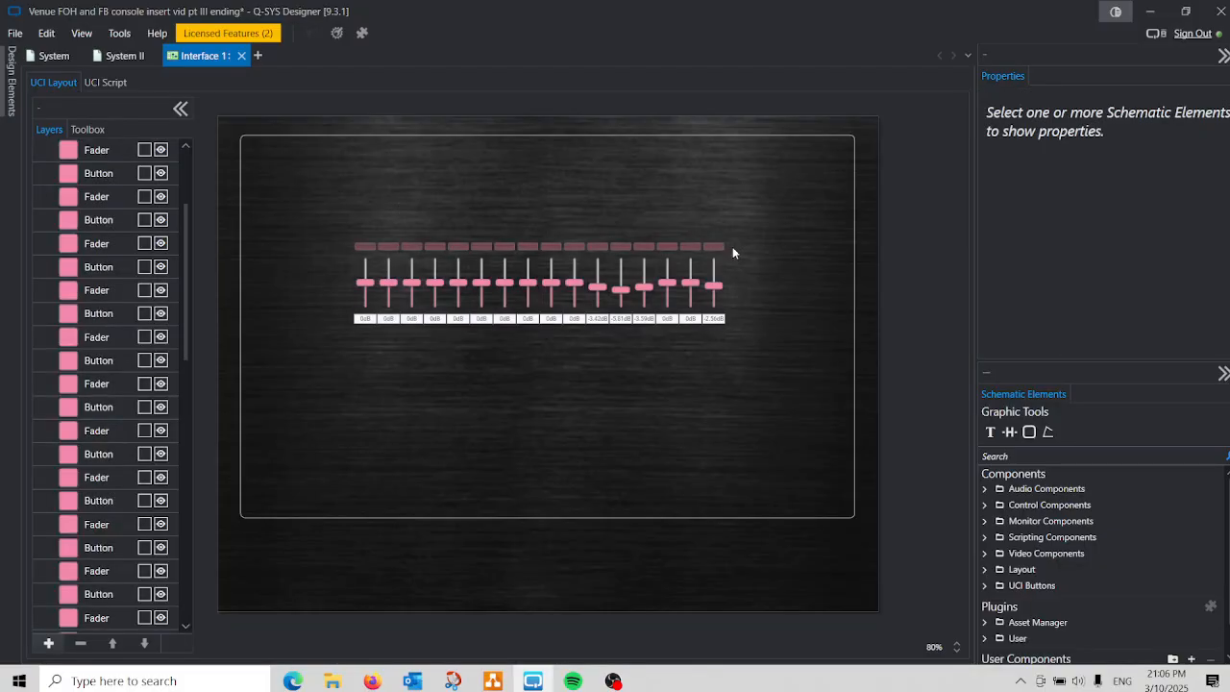
- Delete the bypass button row on the Delays EQ page and set the 16 to 500 Hz labels' text color to light grey
left_click_drag(732, 248, 350, 252)
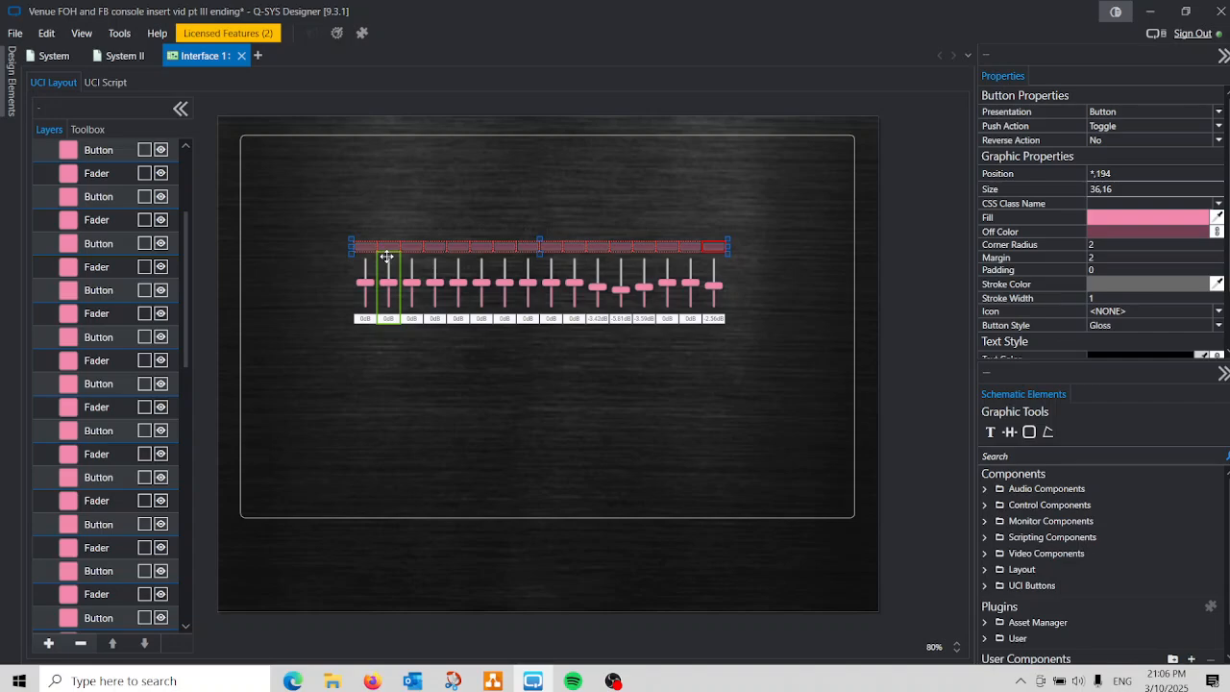
key("Delete")
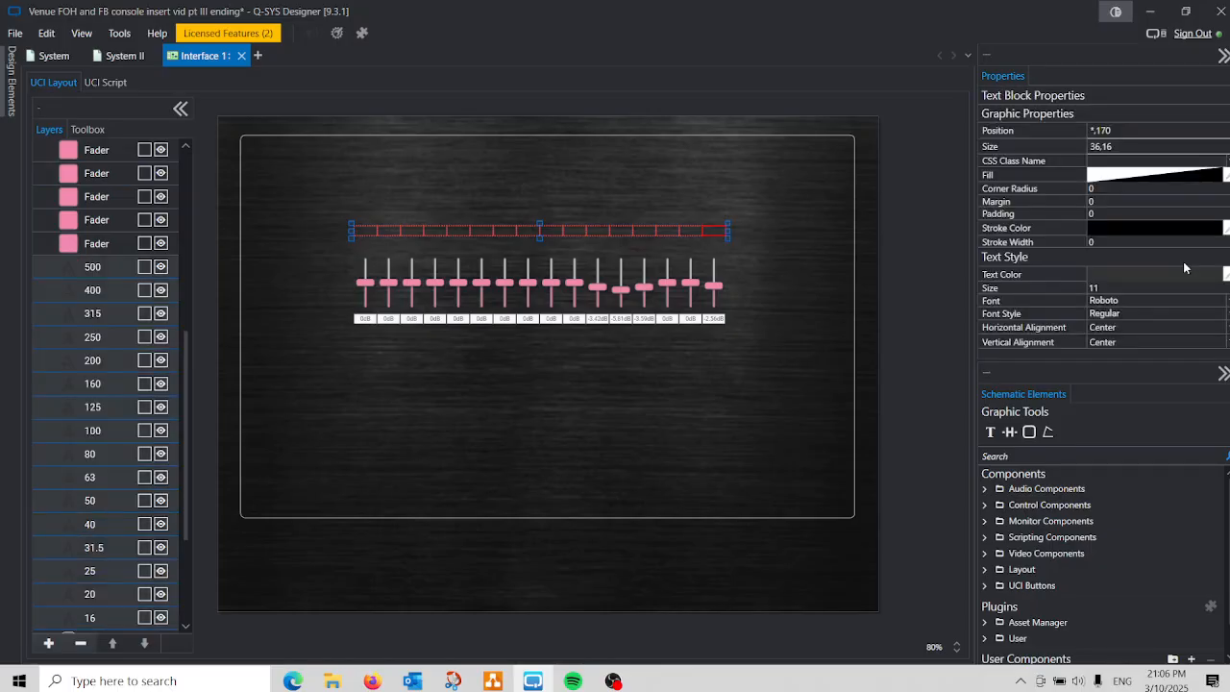
left_click(1183, 273)
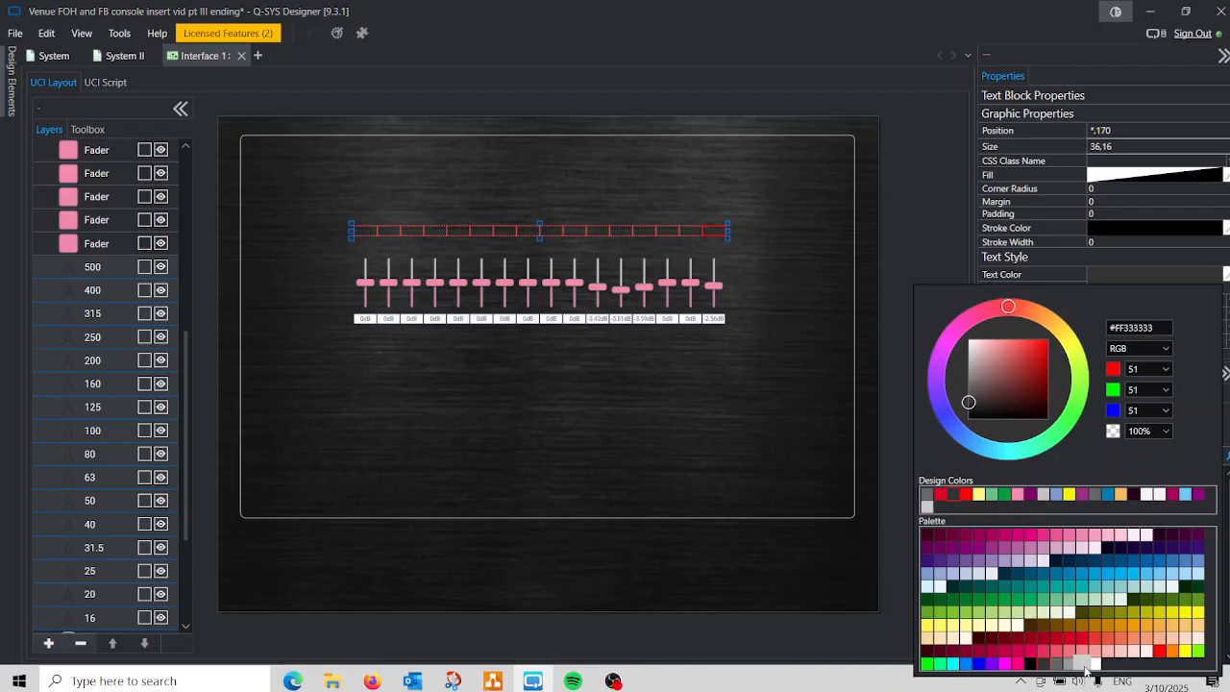
left_click(1084, 664)
left_click(208, 207)
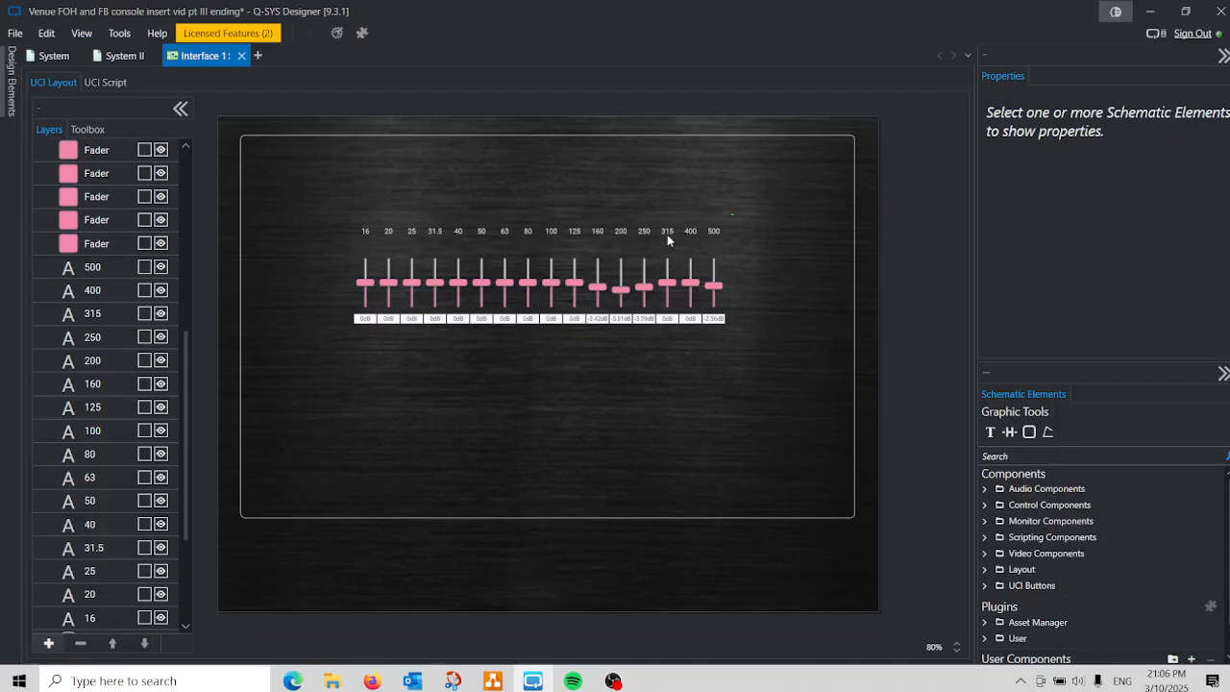
- Move the 16 to 500 Hz labels directly beneath their faders on the Delays EQ page and set their stroke width to 1
left_click_drag(732, 214, 351, 244)
left_click_drag(415, 323, 411, 338)
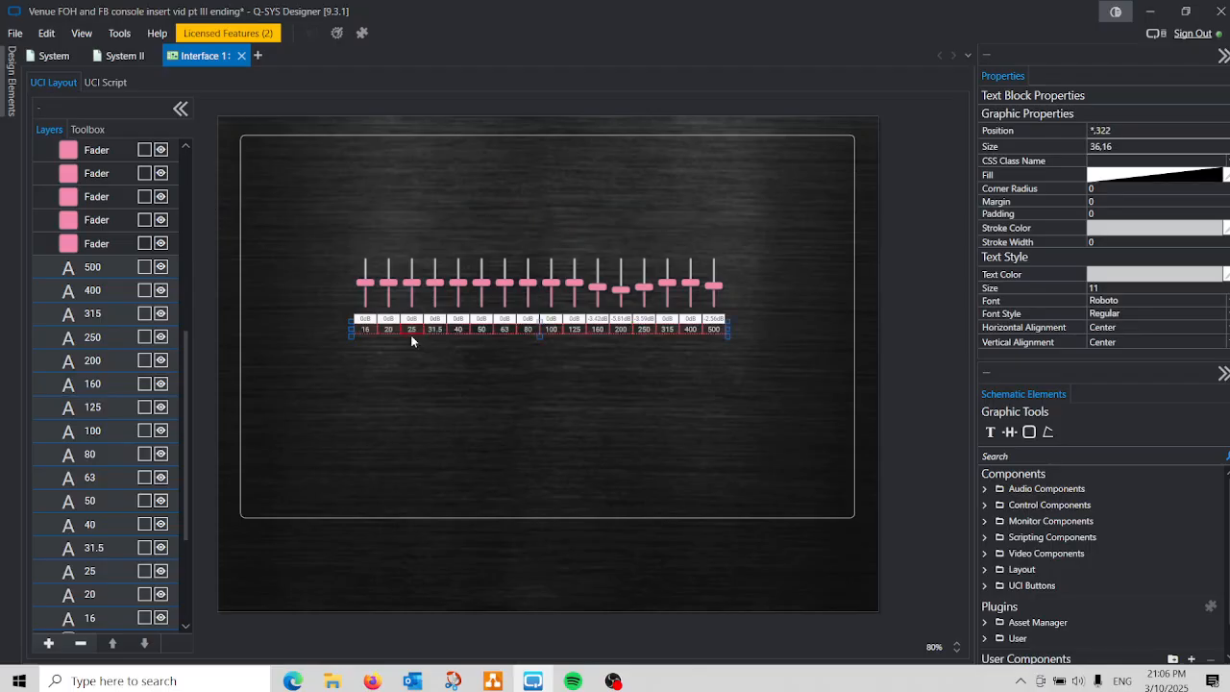
left_click(750, 359)
left_click(1100, 243)
type("1")
key("Return")
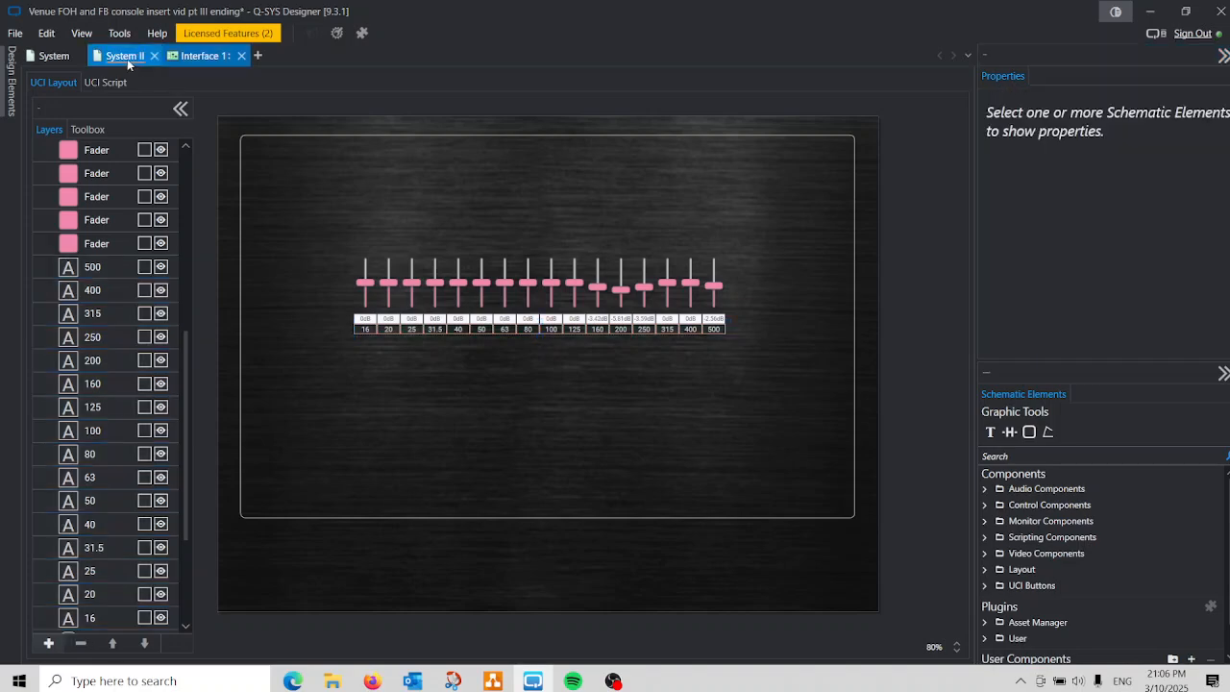
- Copy the delay equalizer's 630 Hz to 16k labels, bypass buttons and faders from the System schematic and paste them onto the Delays EQ page
left_click(54, 55)
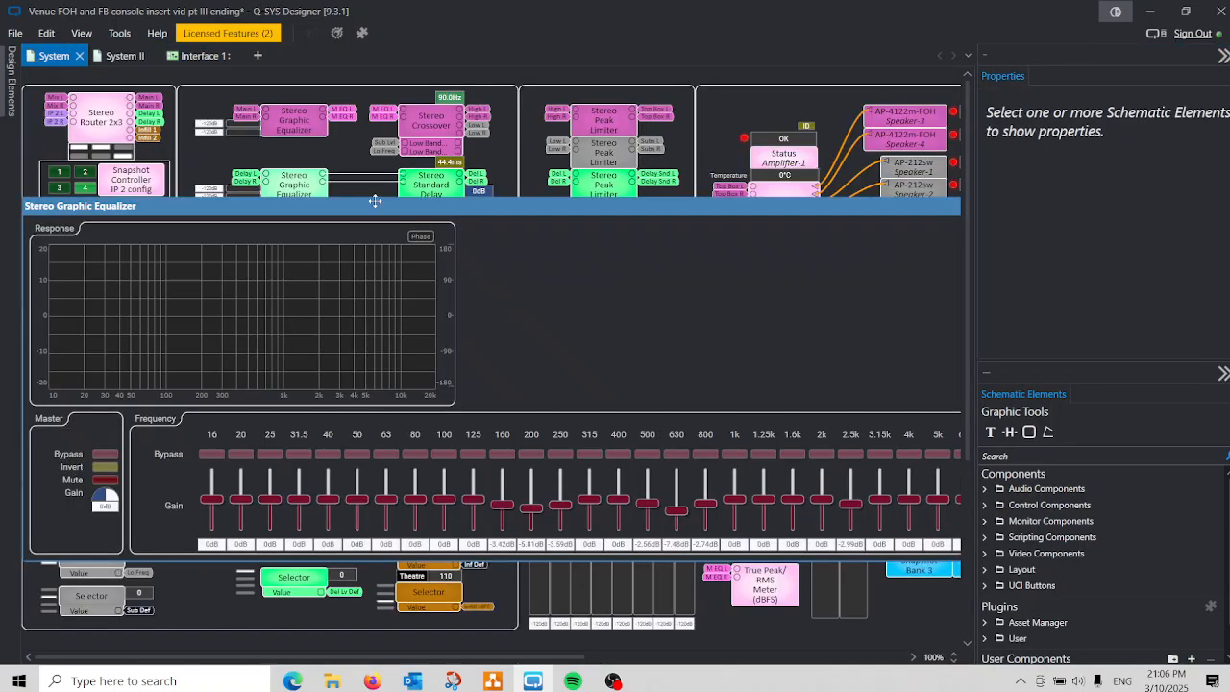
left_click_drag(455, 658, 587, 658)
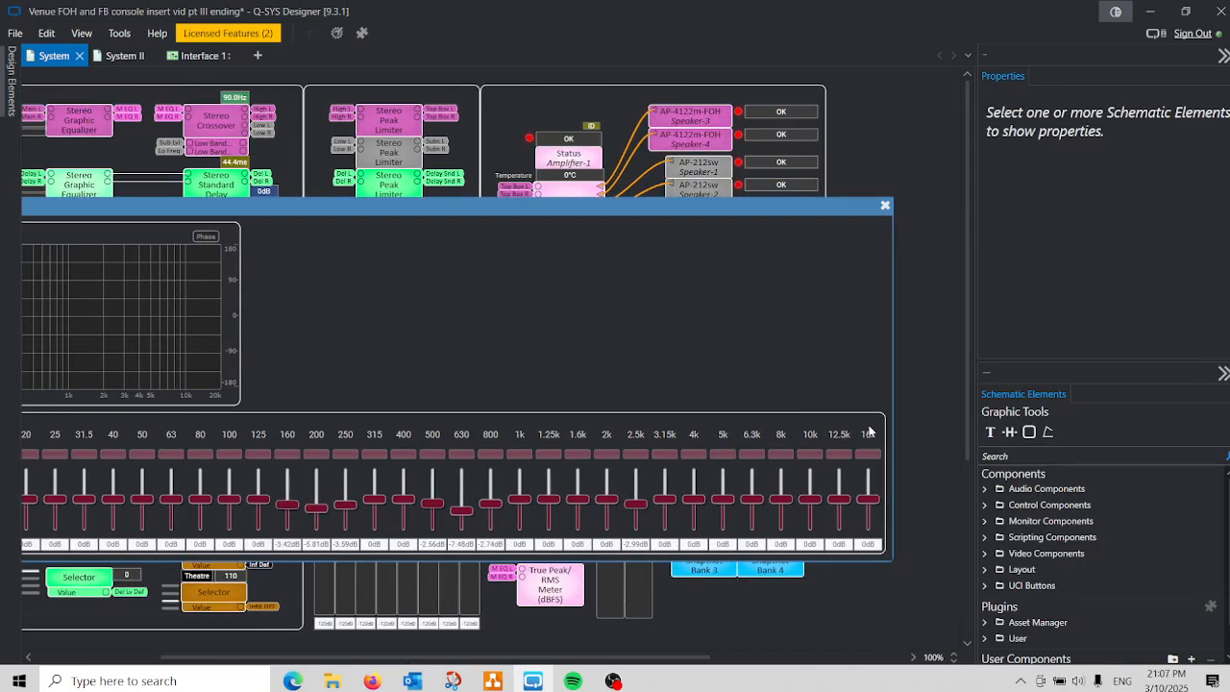
left_click_drag(872, 420, 465, 527)
right_click(460, 437)
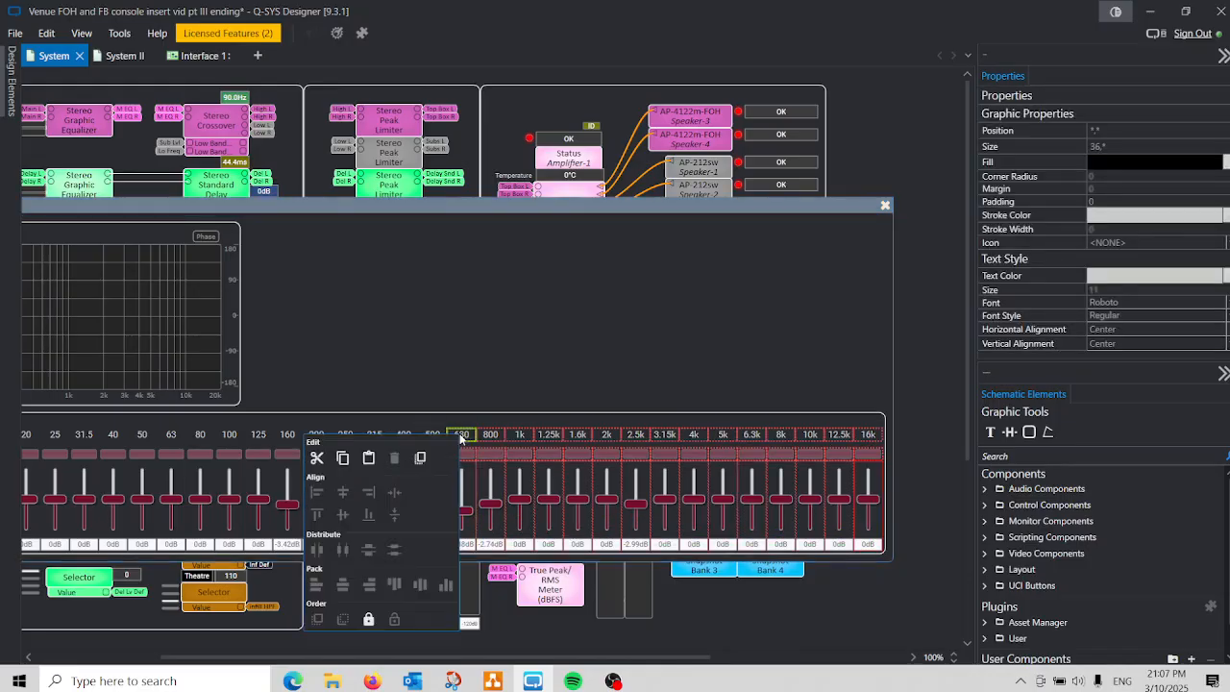
left_click(341, 459)
left_click(199, 54)
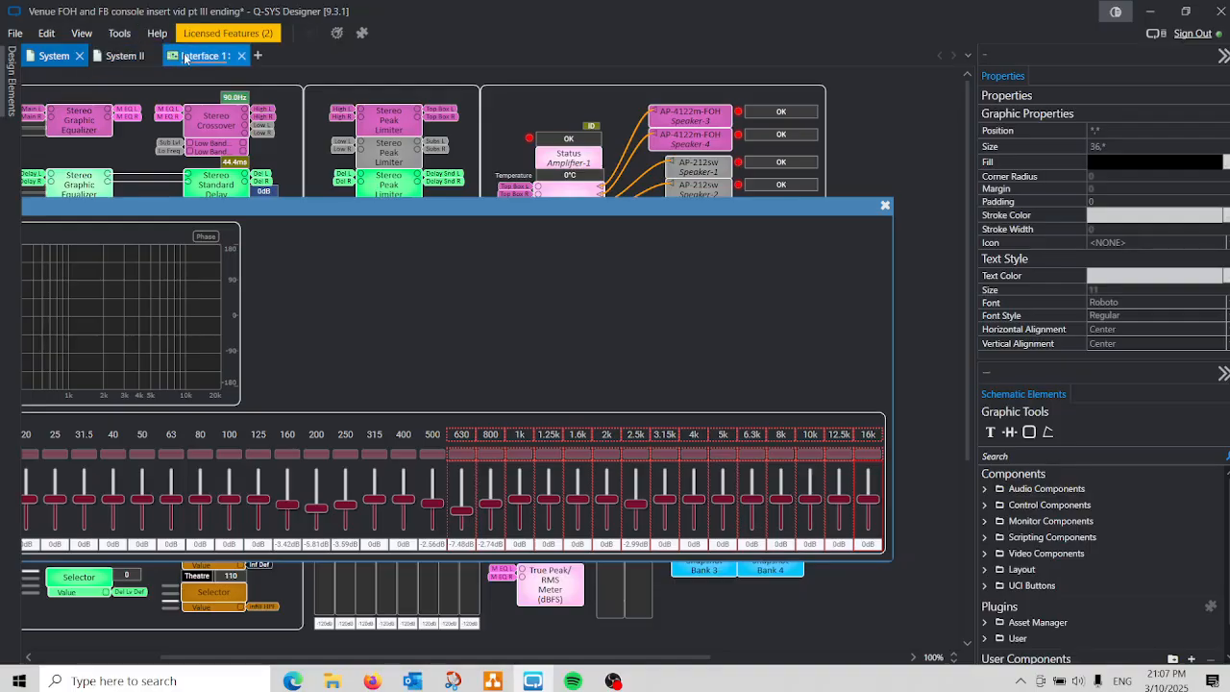
right_click(359, 378)
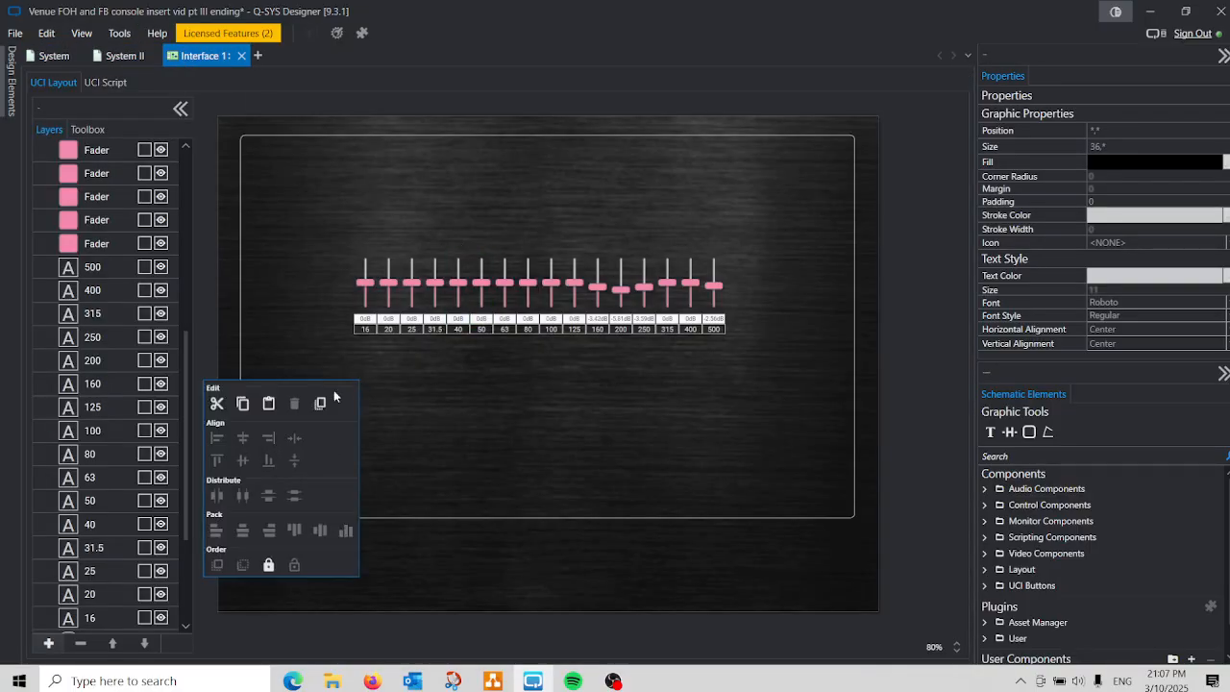
left_click(277, 403)
- Align the pasted 630 Hz to 16k controls under the first fader row and delete their bypass button row
left_click_drag(357, 363, 358, 356)
left_click_drag(711, 377, 371, 386)
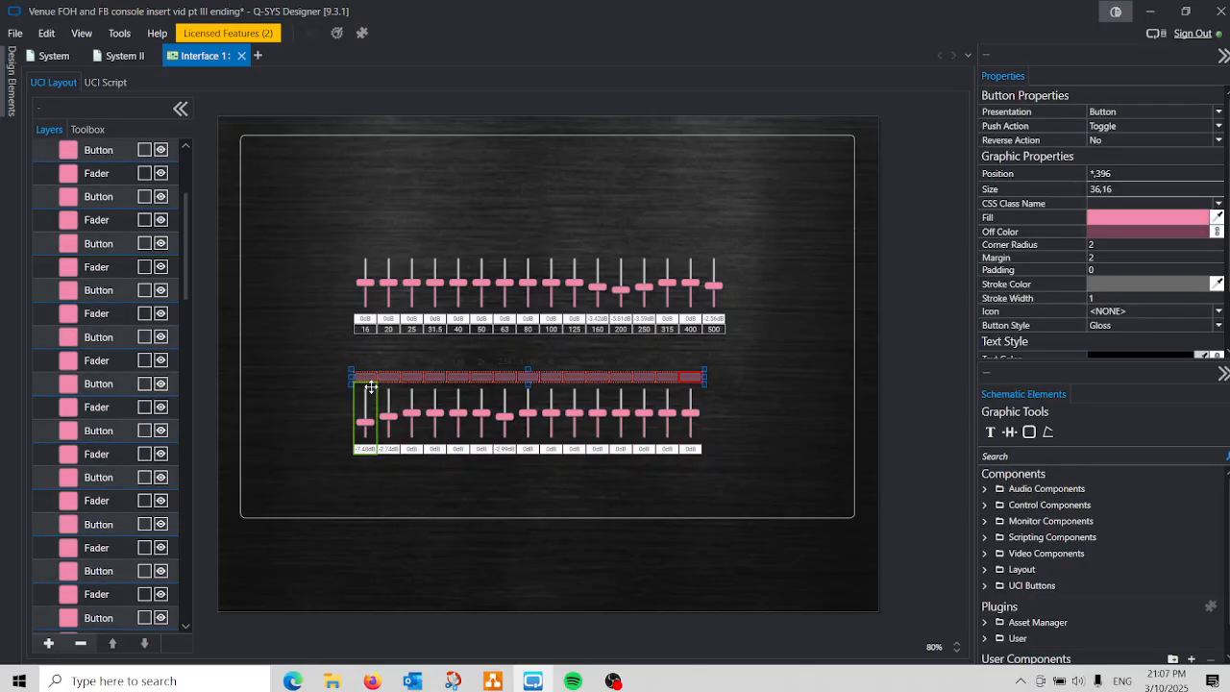
key("Delete")
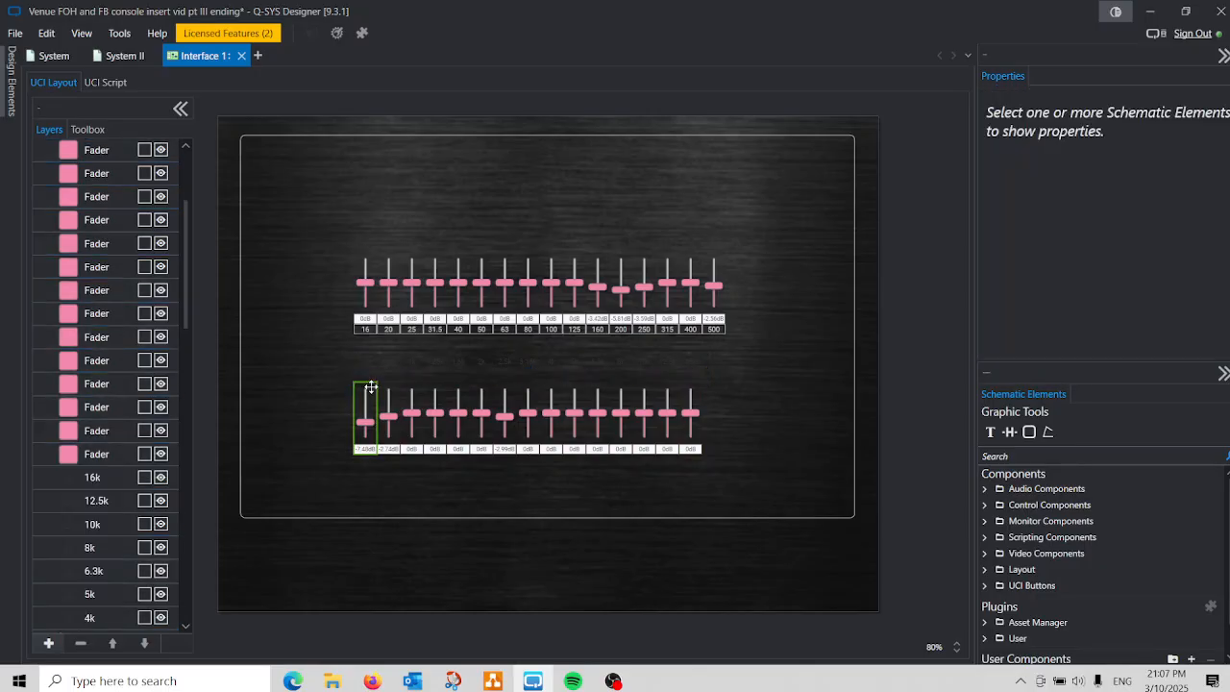
- Give the 630 Hz to 16k labels light grey text and a light grey (#CCCCCC) stroke with a width of 1
left_click_drag(728, 353, 331, 376)
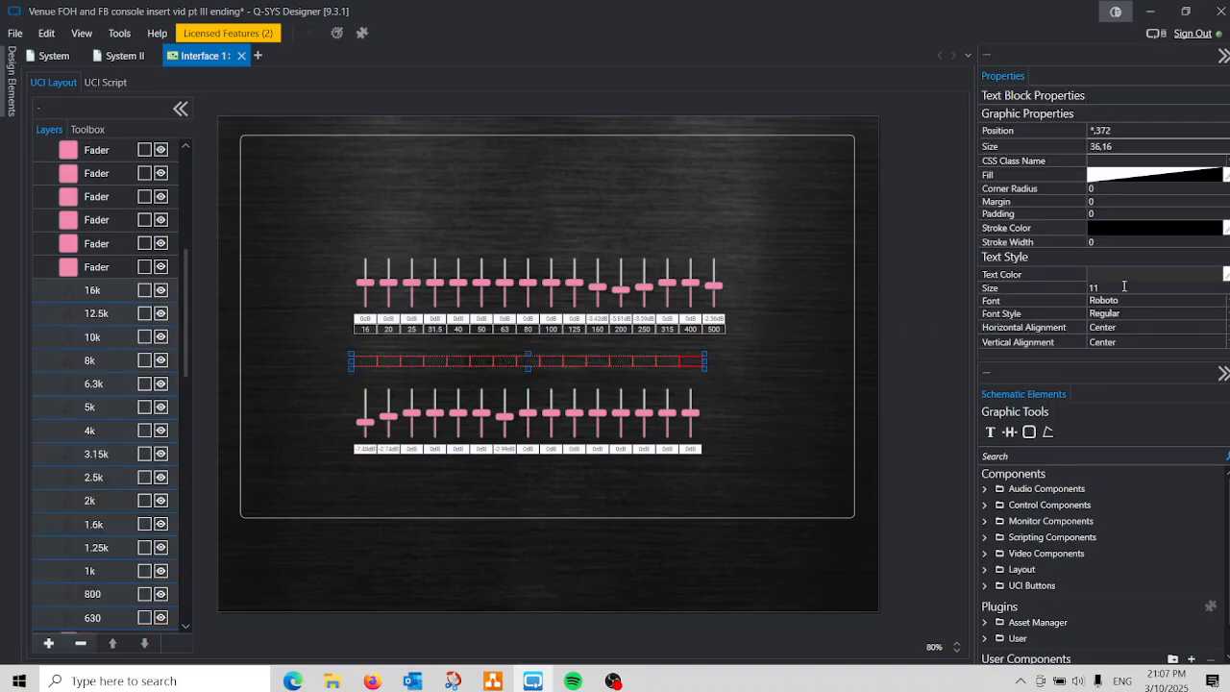
left_click(1192, 277)
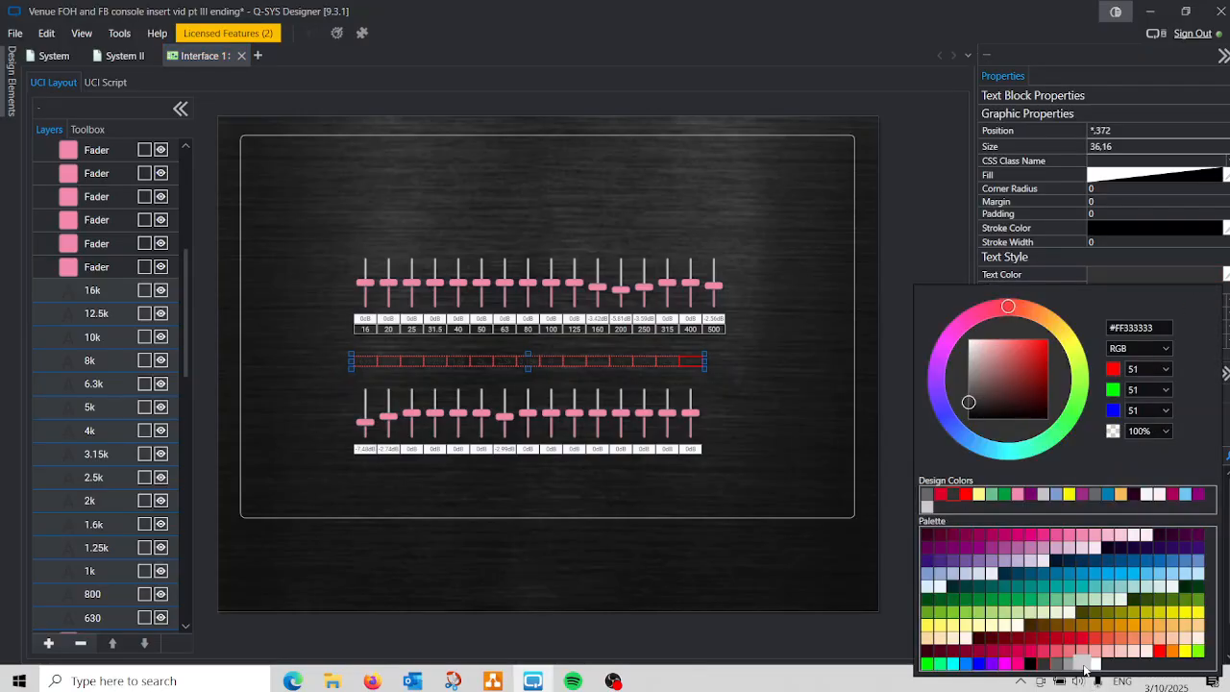
left_click(1083, 663)
left_click(1178, 239)
left_click(1177, 233)
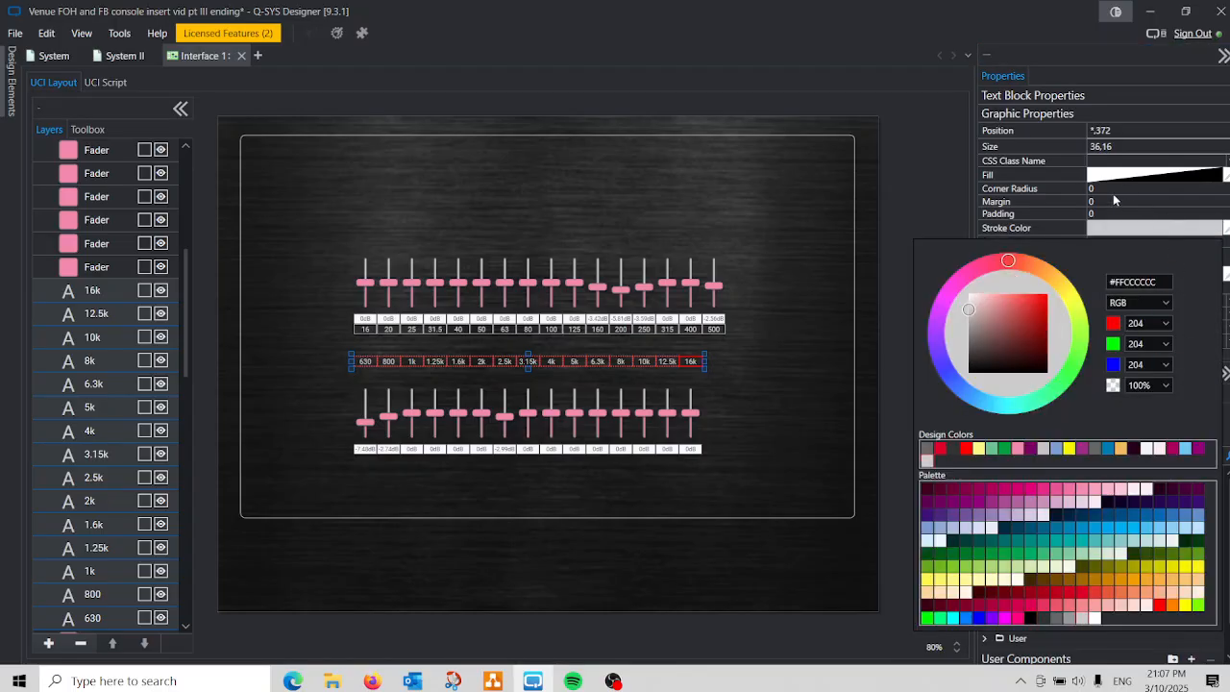
left_click(1152, 204)
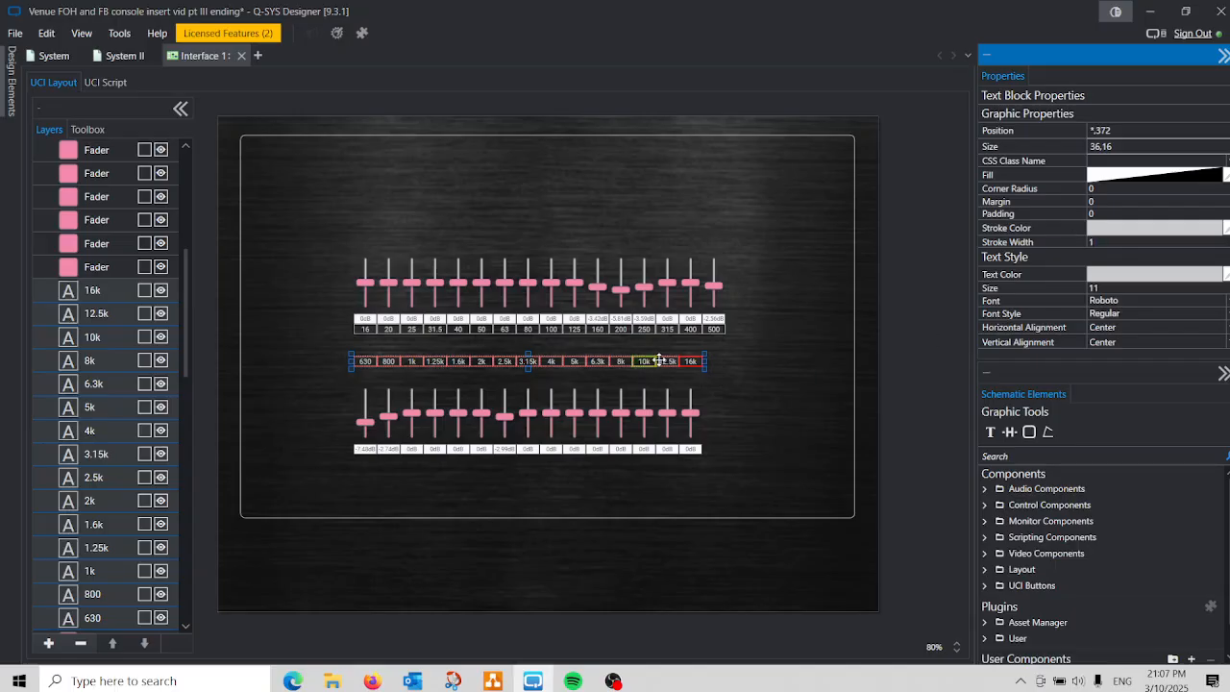
- Arrange the 630 Hz to 16k faders and their labels directly under the first row, and enlarge both rows to fill the group box
left_click_drag(690, 360, 371, 417)
left_click_drag(738, 320, 341, 452)
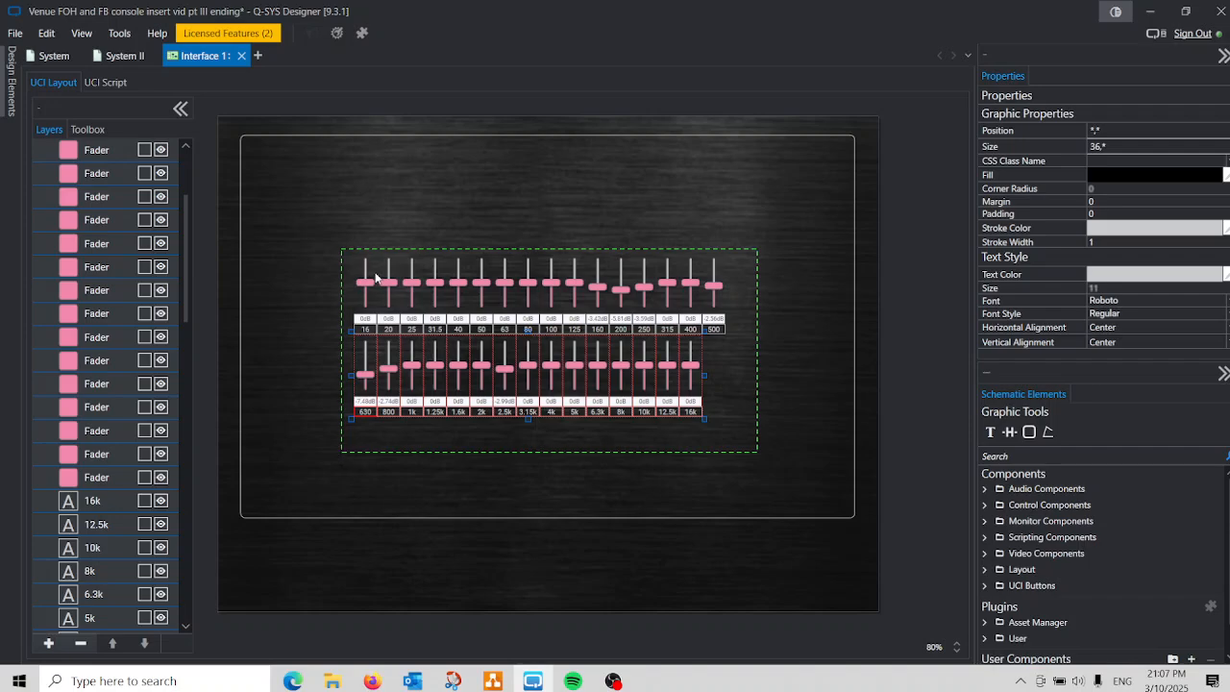
left_click_drag(351, 249, 242, 137)
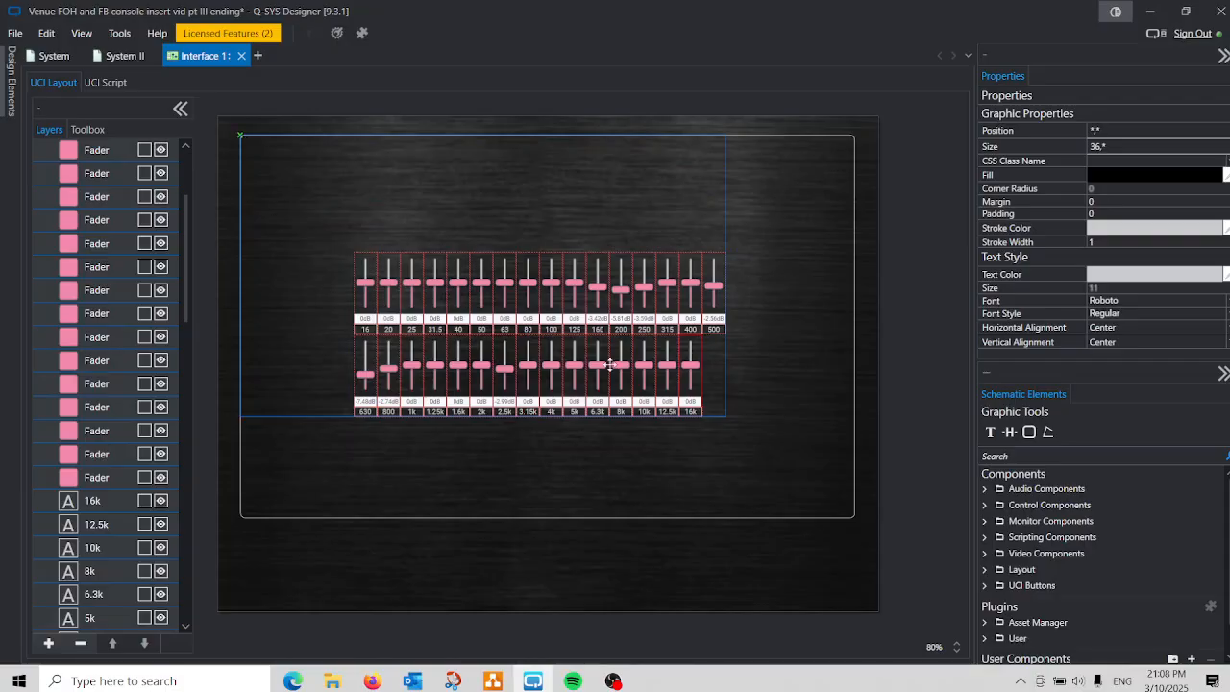
left_click_drag(727, 419, 854, 518)
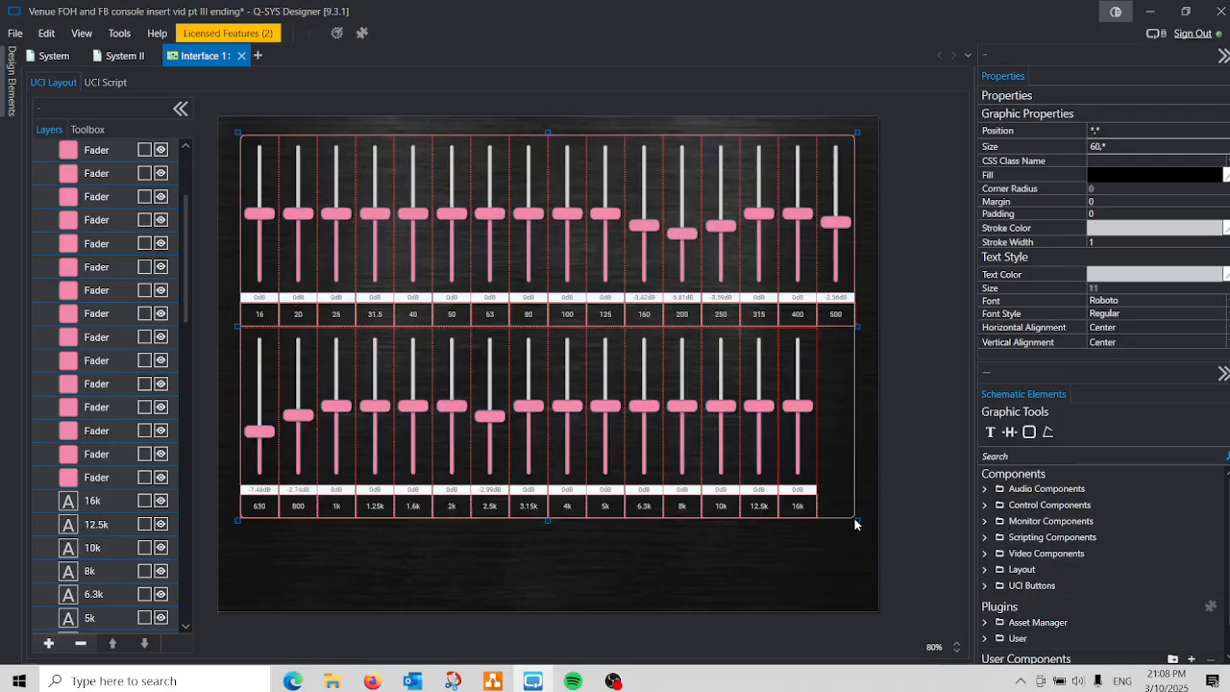
left_click(643, 586)
left_click_drag(898, 212, 234, 246)
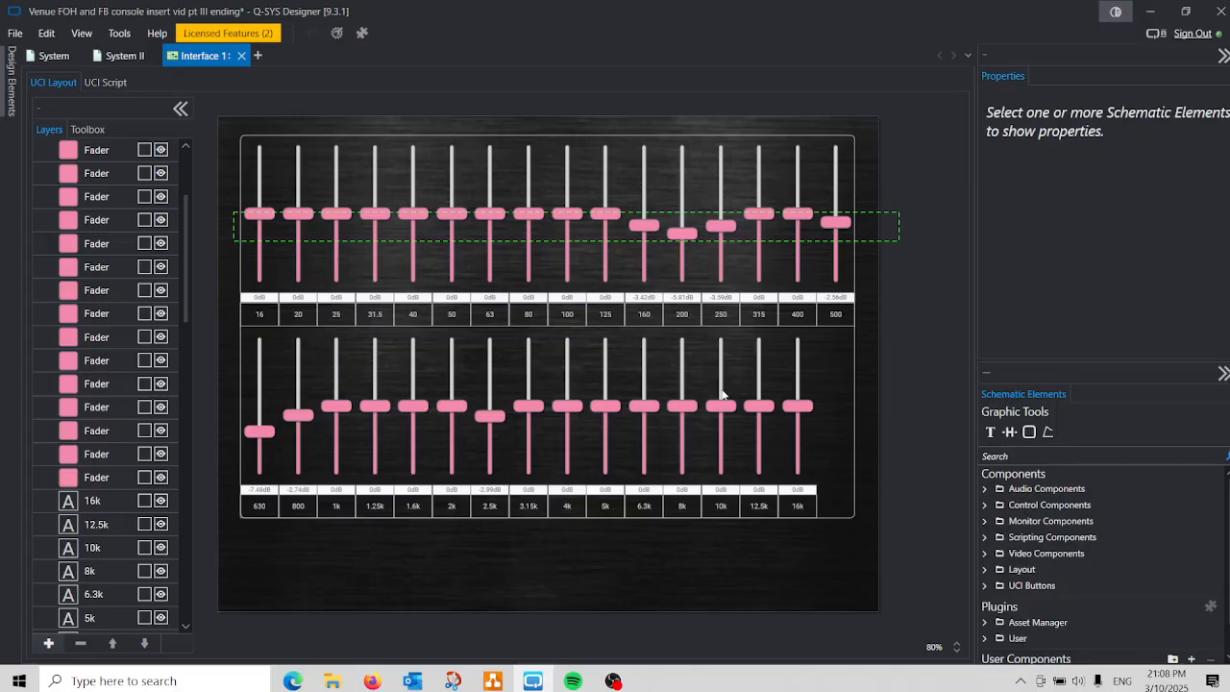
left_click_drag(886, 398, 228, 437)
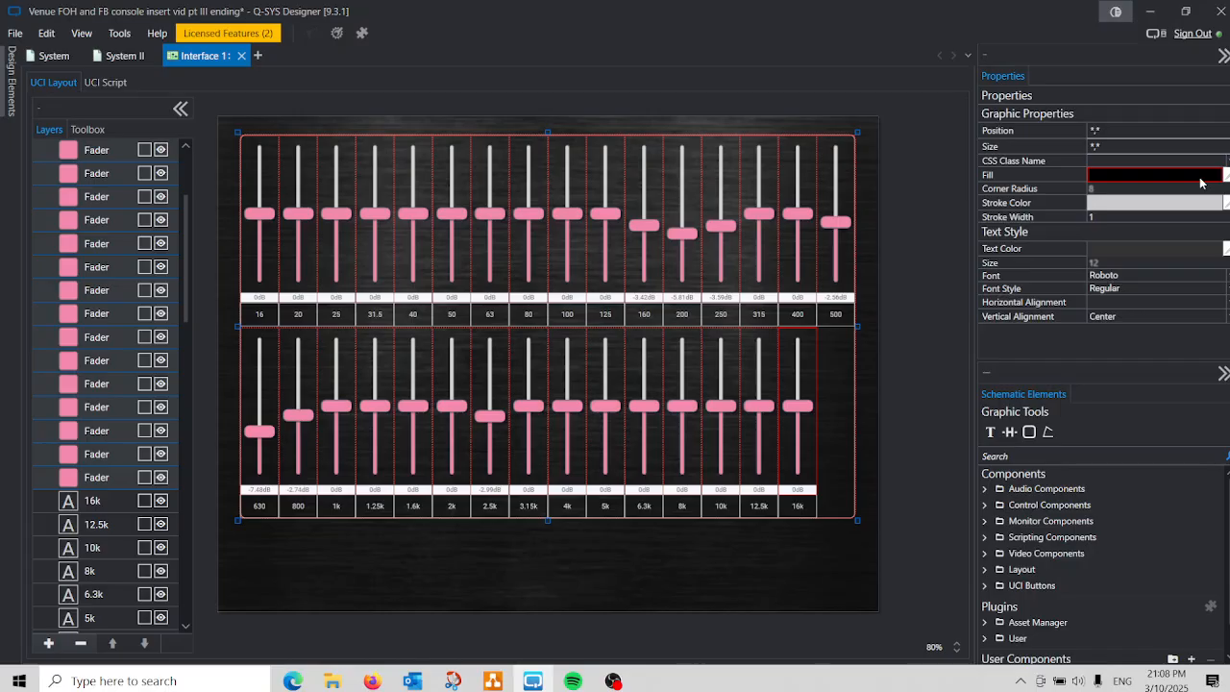
left_click(911, 343)
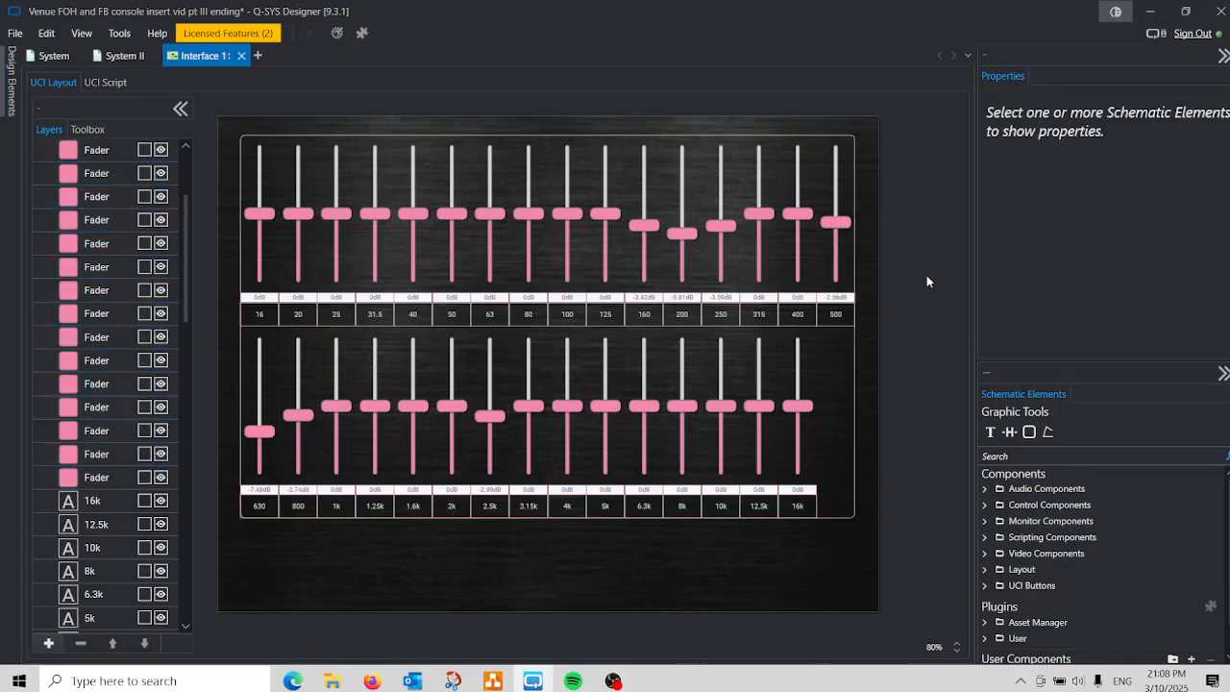
left_click_drag(786, 241, 200, 247)
left_click_drag(378, 283, 385, 288)
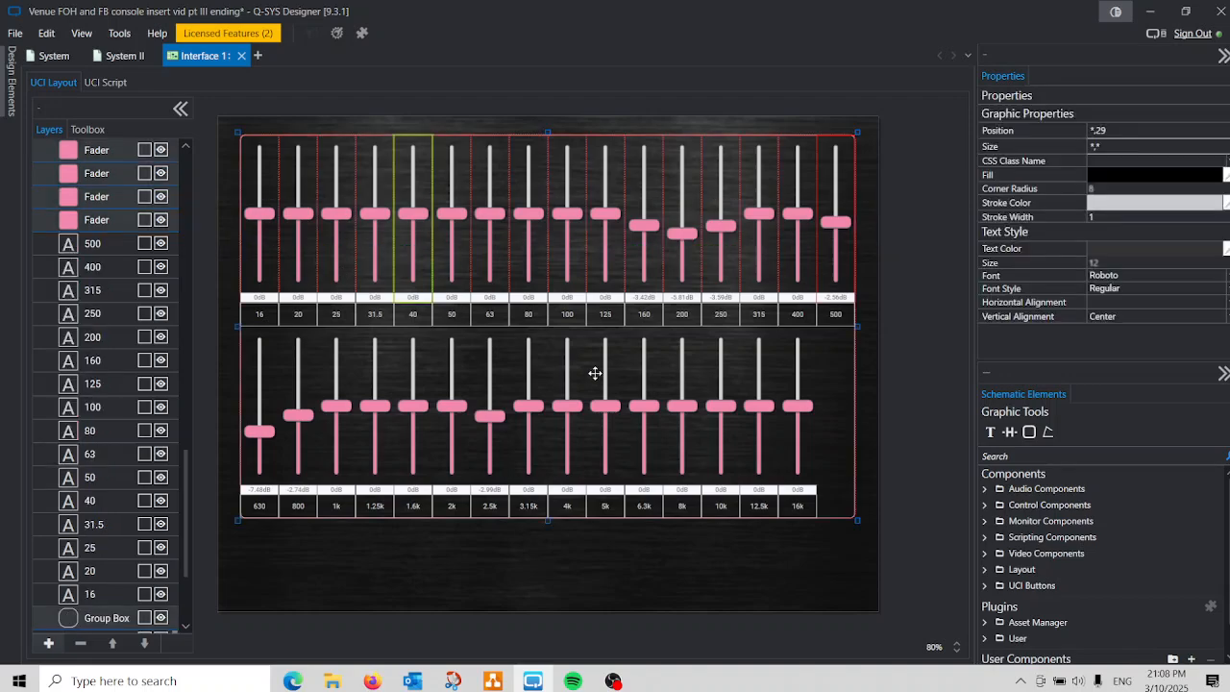
left_click(862, 345)
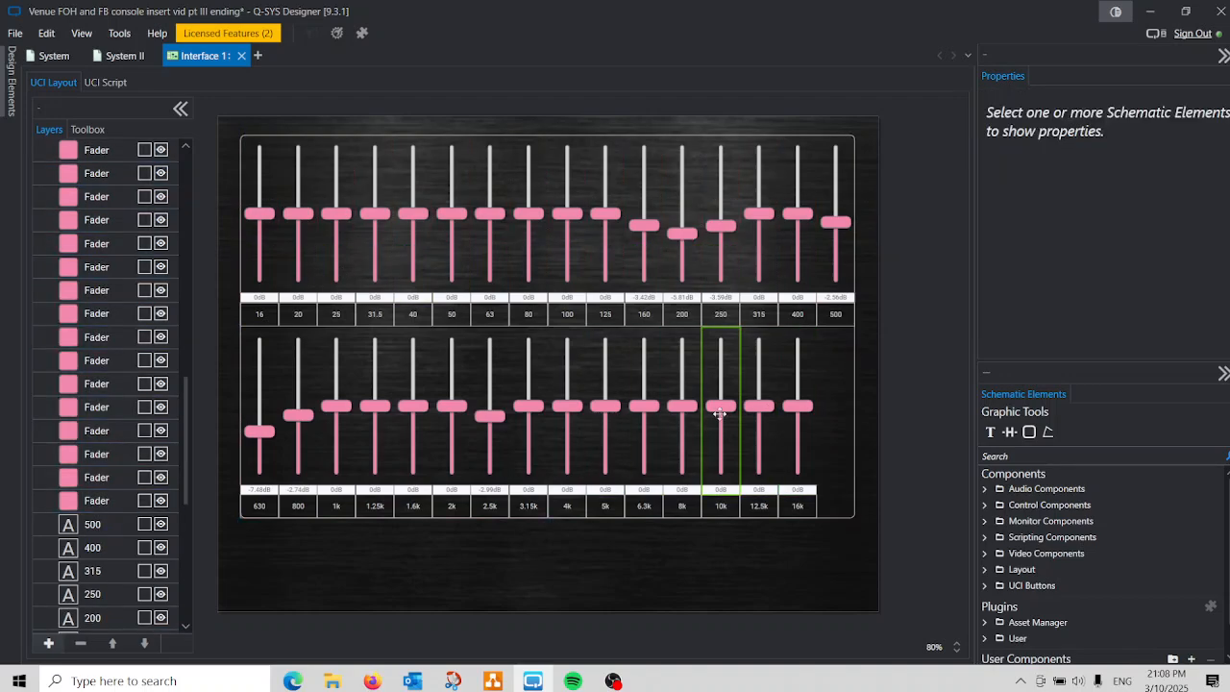
- Lock the group box that frames the faders on the Delays EQ page
left_click(853, 451)
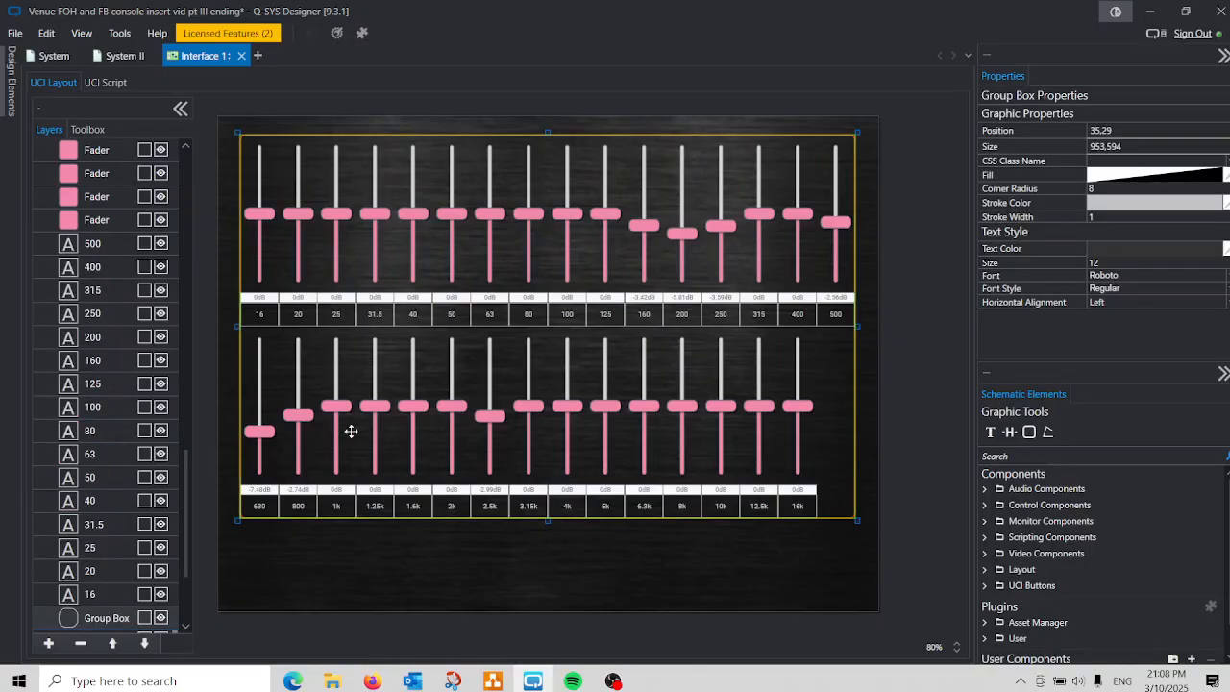
left_click(144, 618)
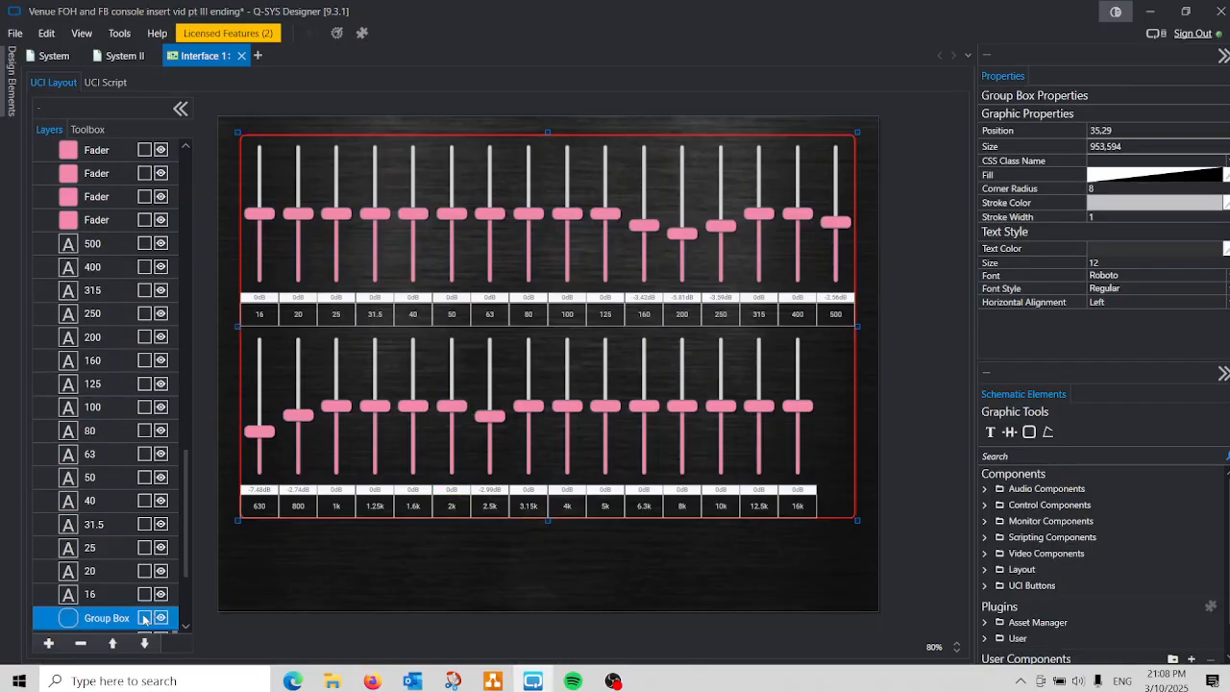
left_click(944, 479)
- Set the fill of all faders in both rows of the Delays EQ page to dark grey
left_click_drag(892, 171, 232, 250)
left_click_drag(894, 402, 238, 463)
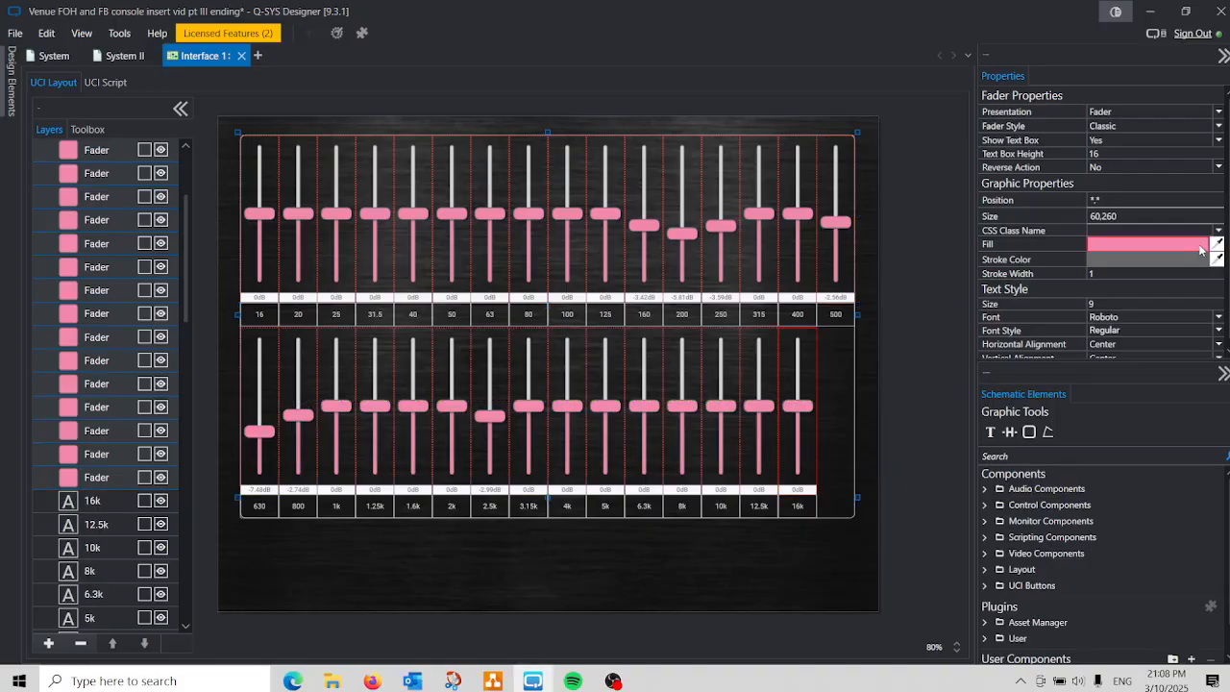
left_click(1200, 246)
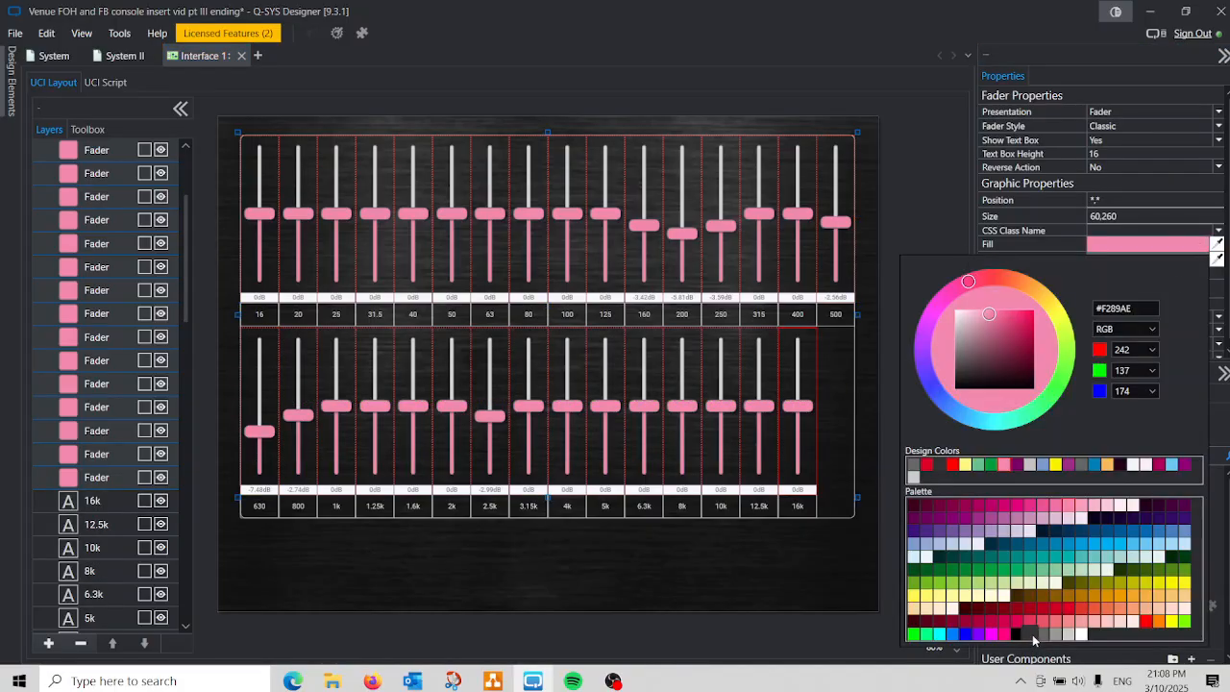
left_click(1032, 634)
left_click(772, 590)
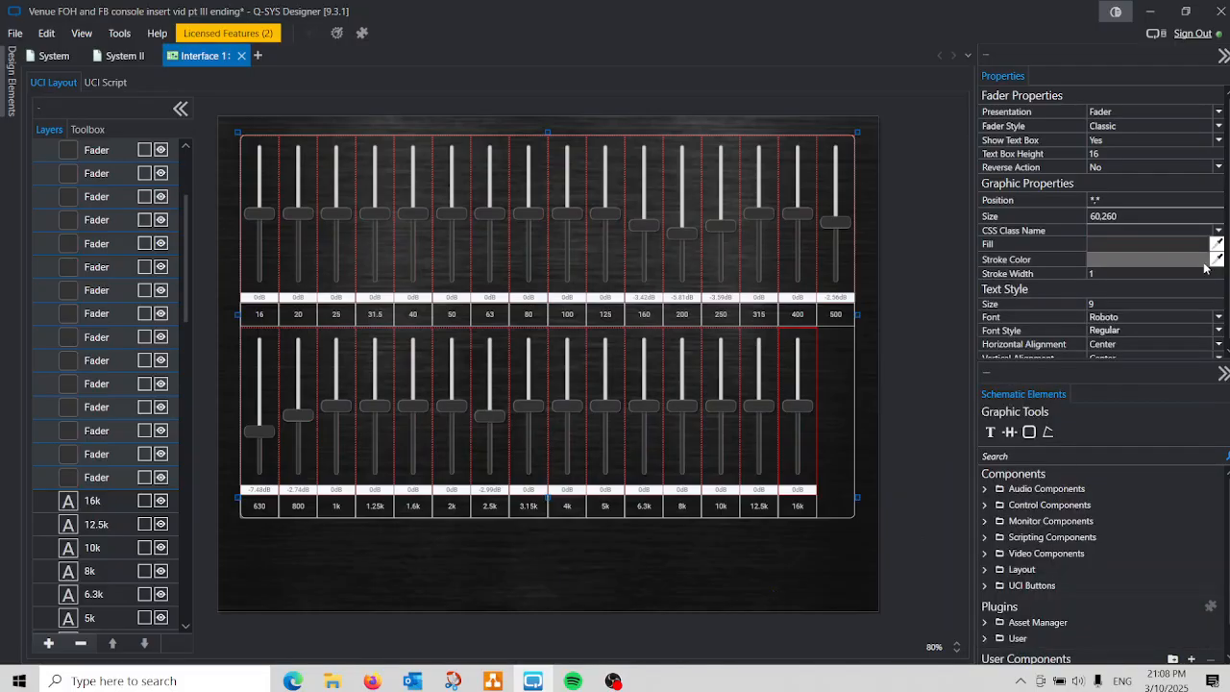
- Change the fader style of both rows on the Delays EQ page to Custom with a cap radius of 0.05
left_click_drag(867, 384, 231, 434)
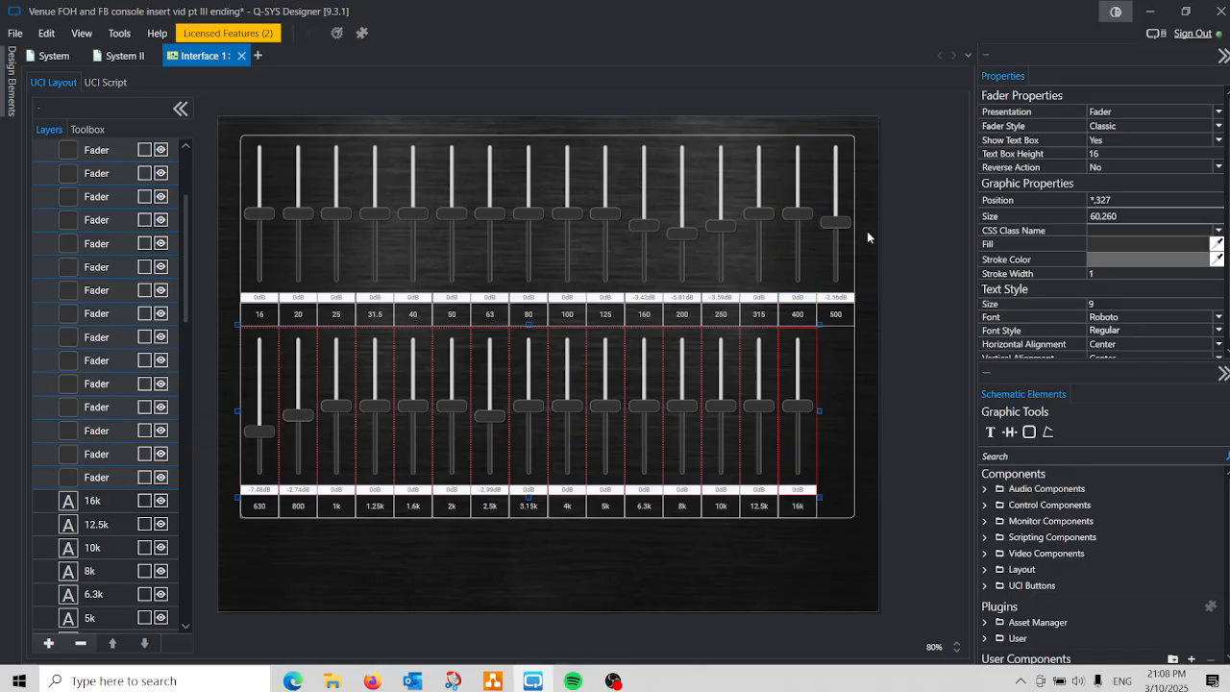
left_click_drag(877, 218, 233, 251)
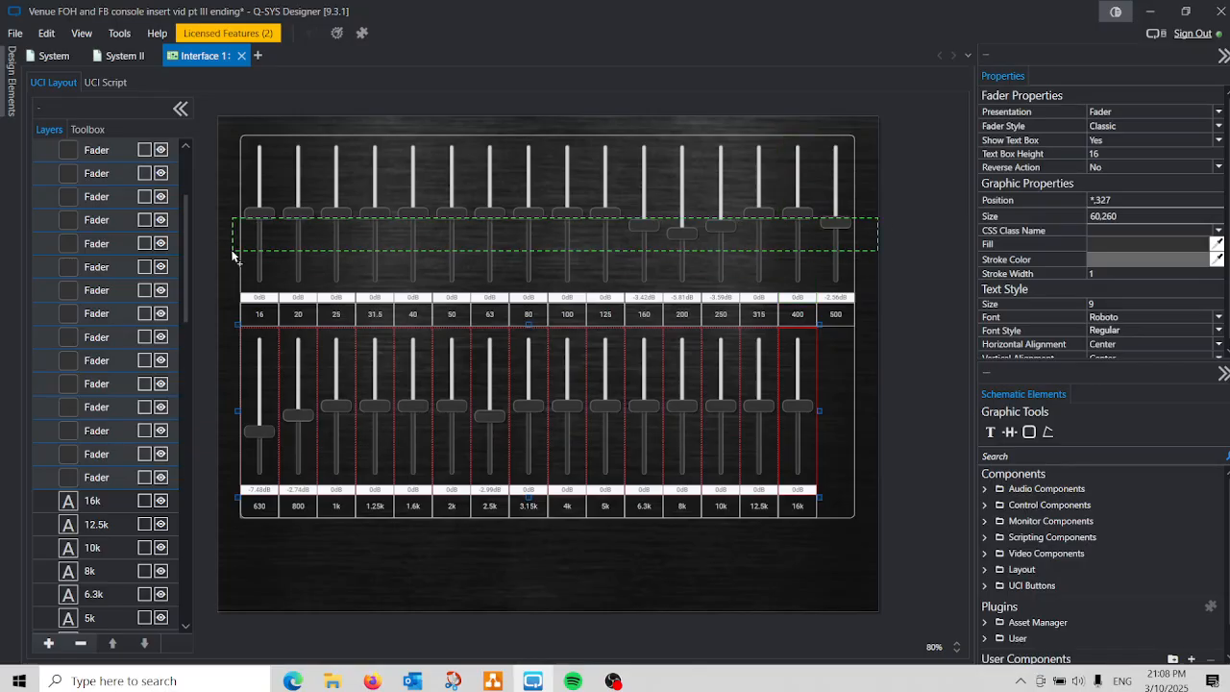
left_click(1151, 126)
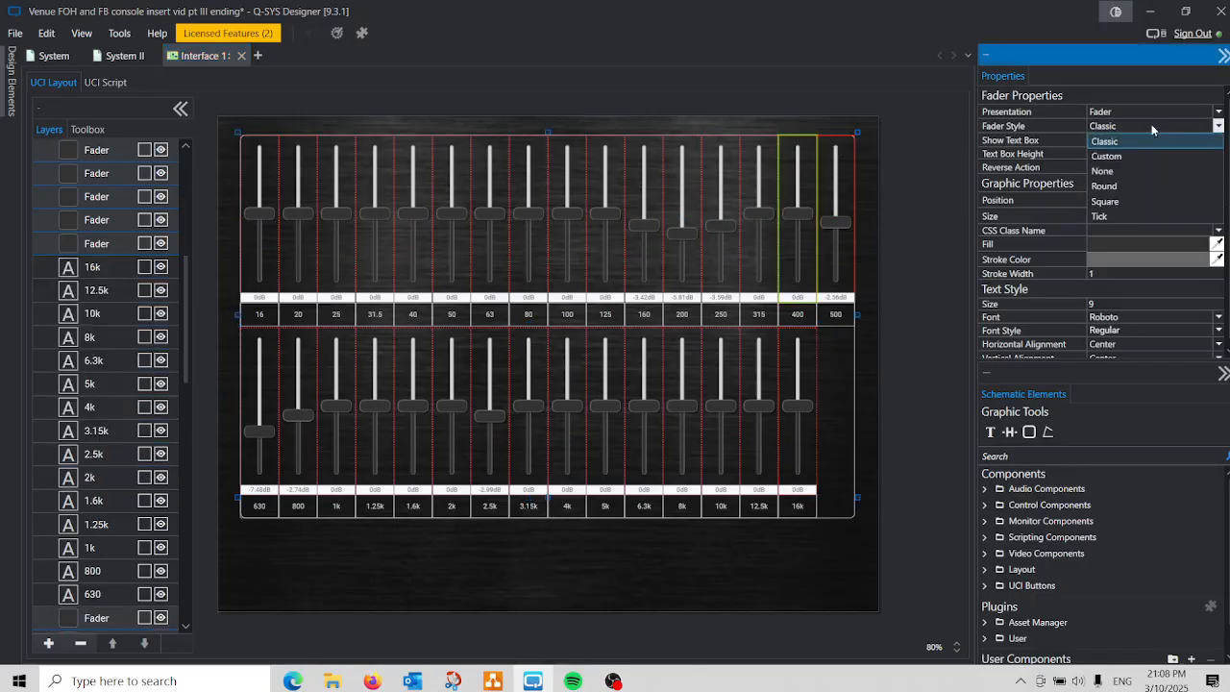
left_click(1120, 159)
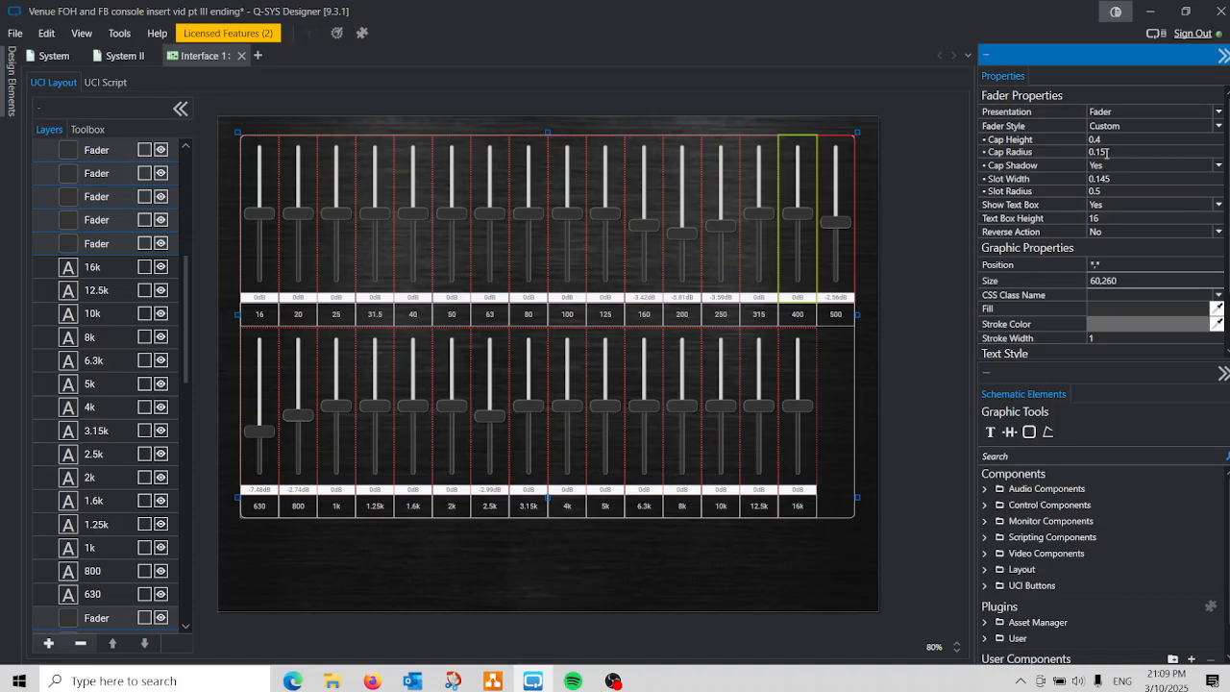
double_click(1108, 153)
type(".05")
key("Return")
left_click(938, 337)
- Collapse the Delays EQ page in the layer list, compare it with the Main EQ page, and leave Main EQ displayed
scroll(120, 262, "up", 10)
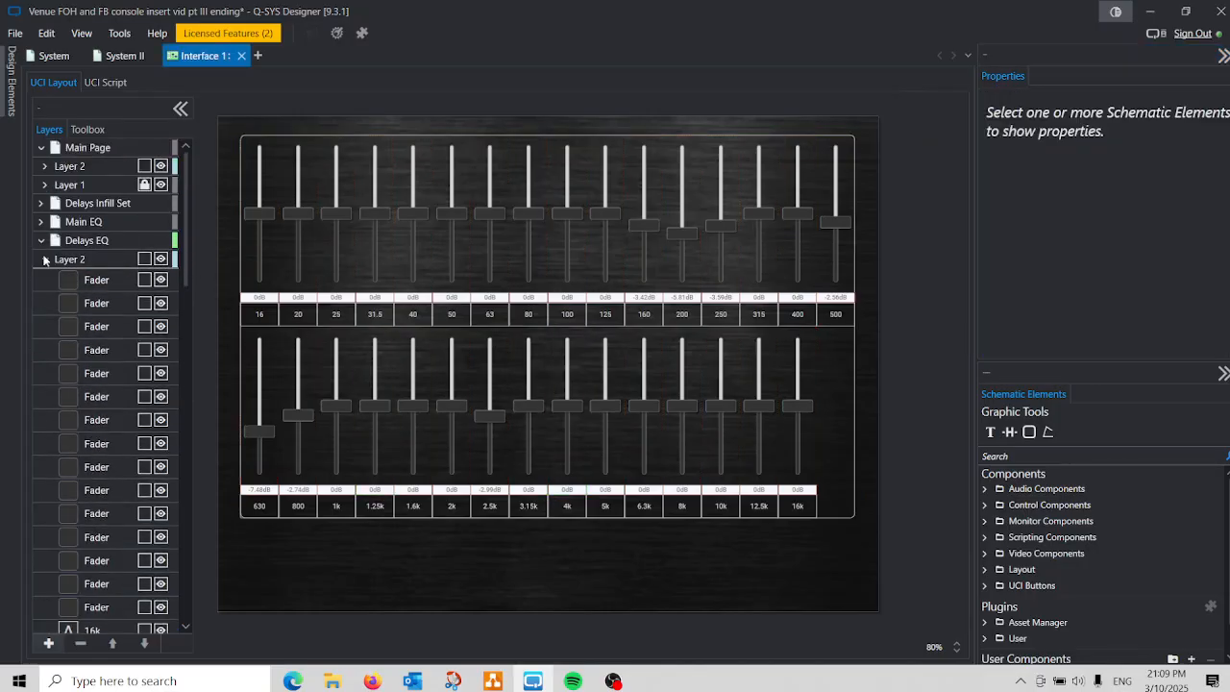
left_click(42, 242)
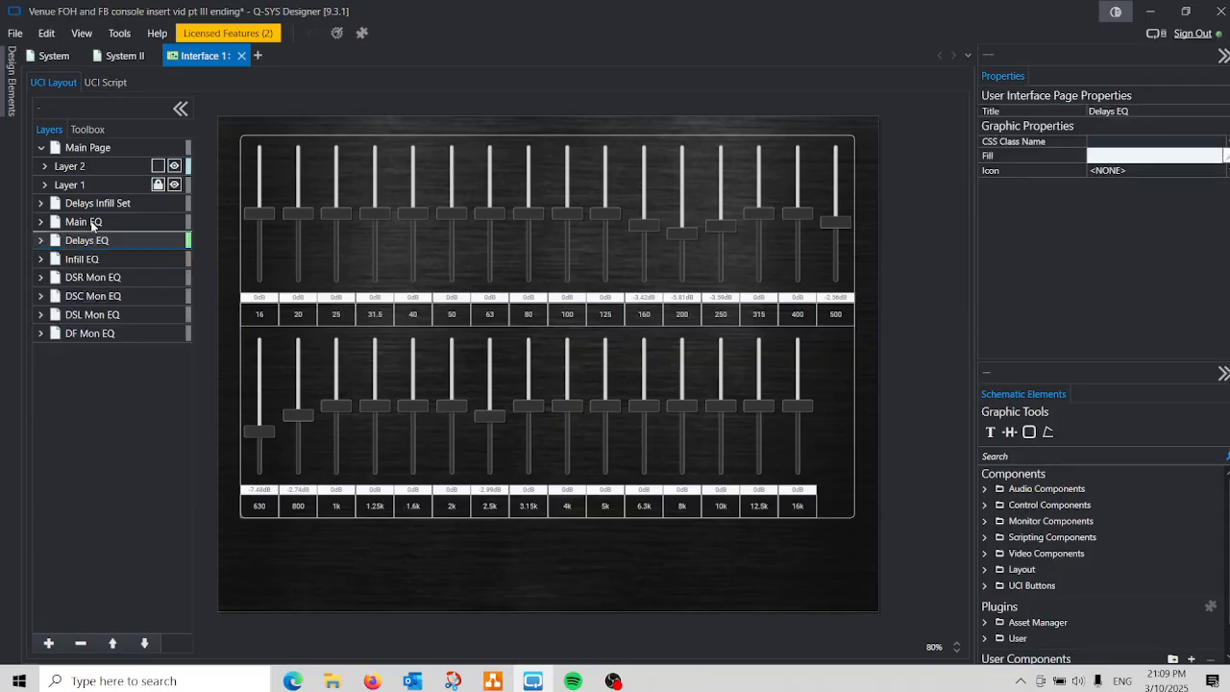
left_click(91, 222)
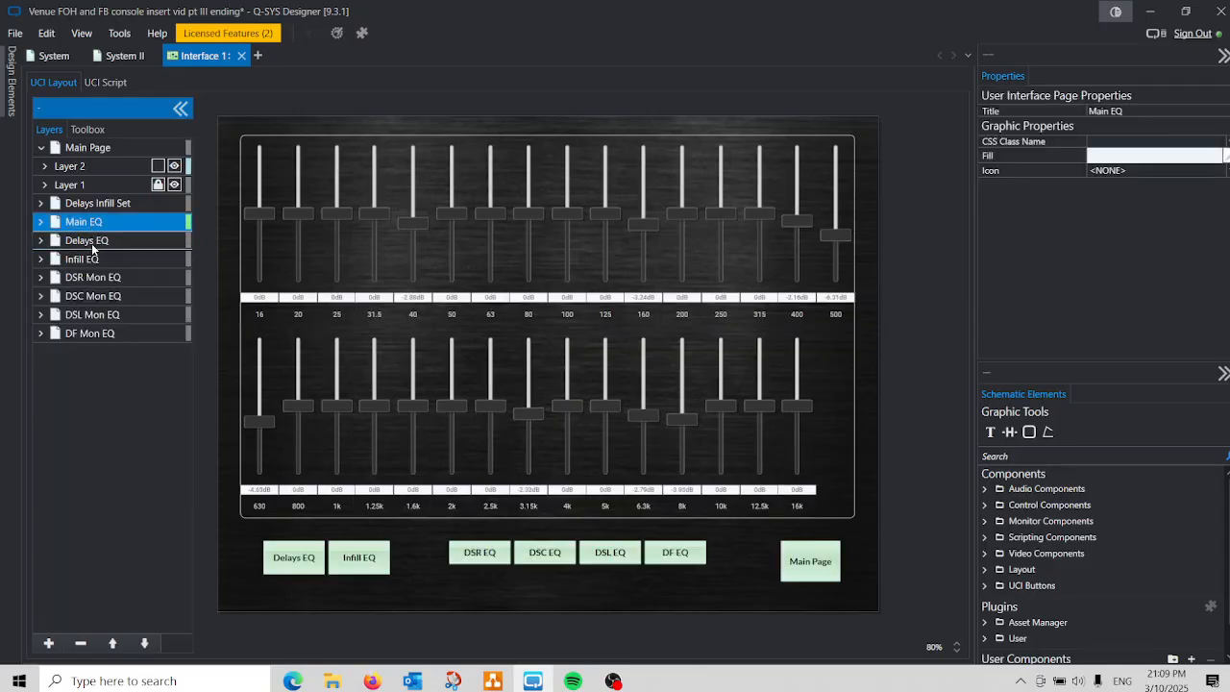
left_click(92, 242)
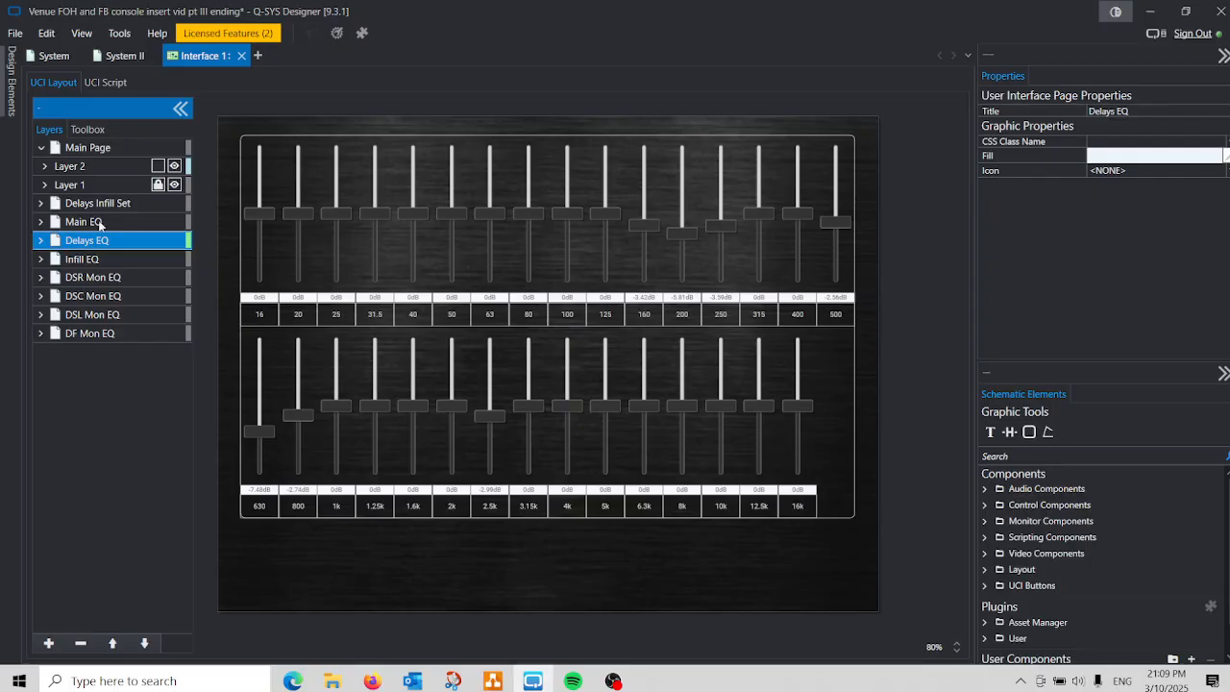
left_click(100, 223)
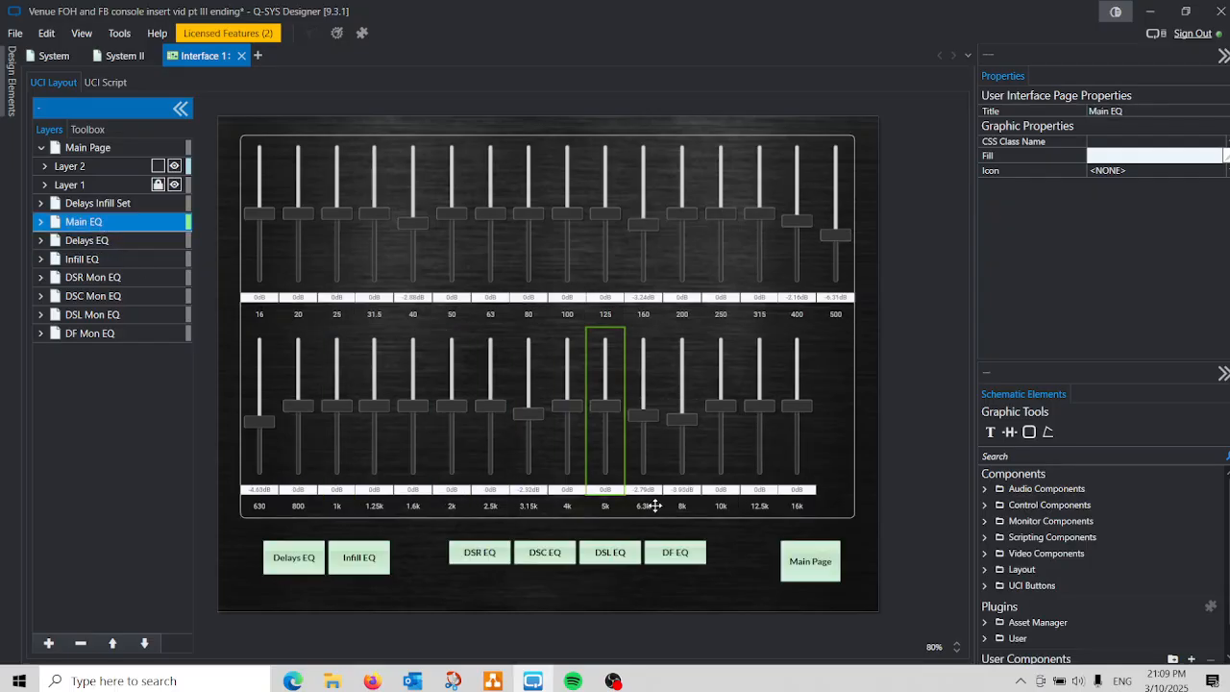
- Copy the Infill EQ, DSR EQ, DSC EQ, DSL EQ, DF EQ and Main Page buttons from the Main EQ page
left_click_drag(849, 540, 353, 600)
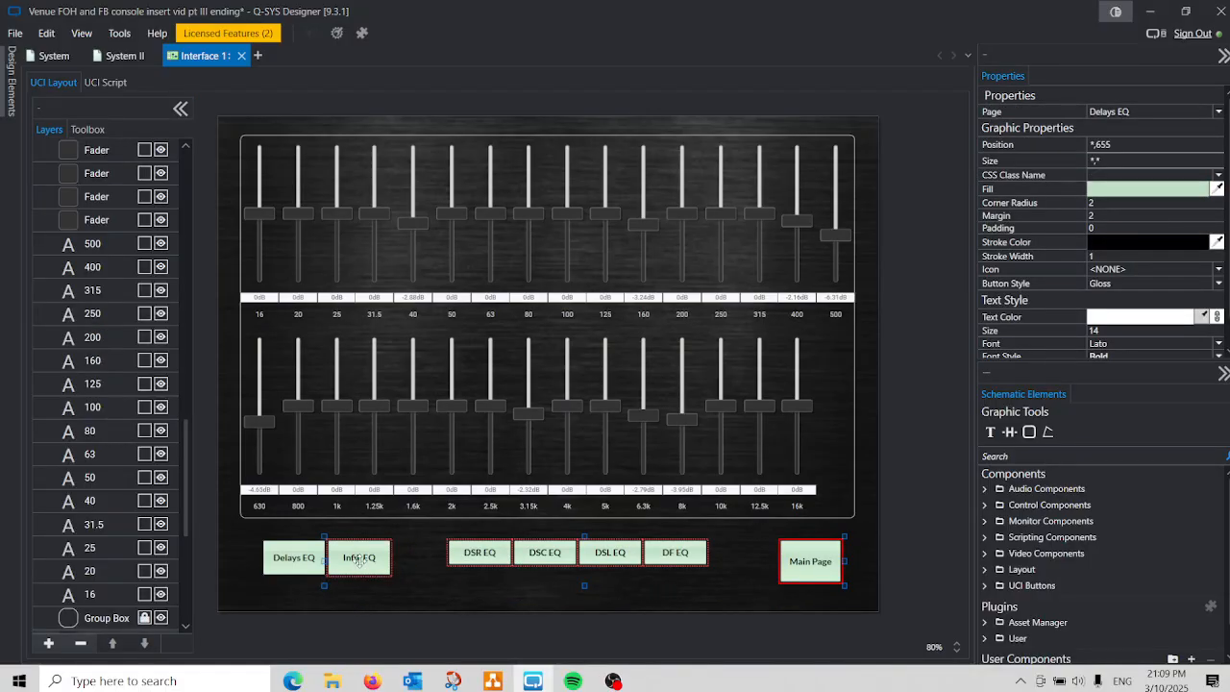
right_click(358, 559)
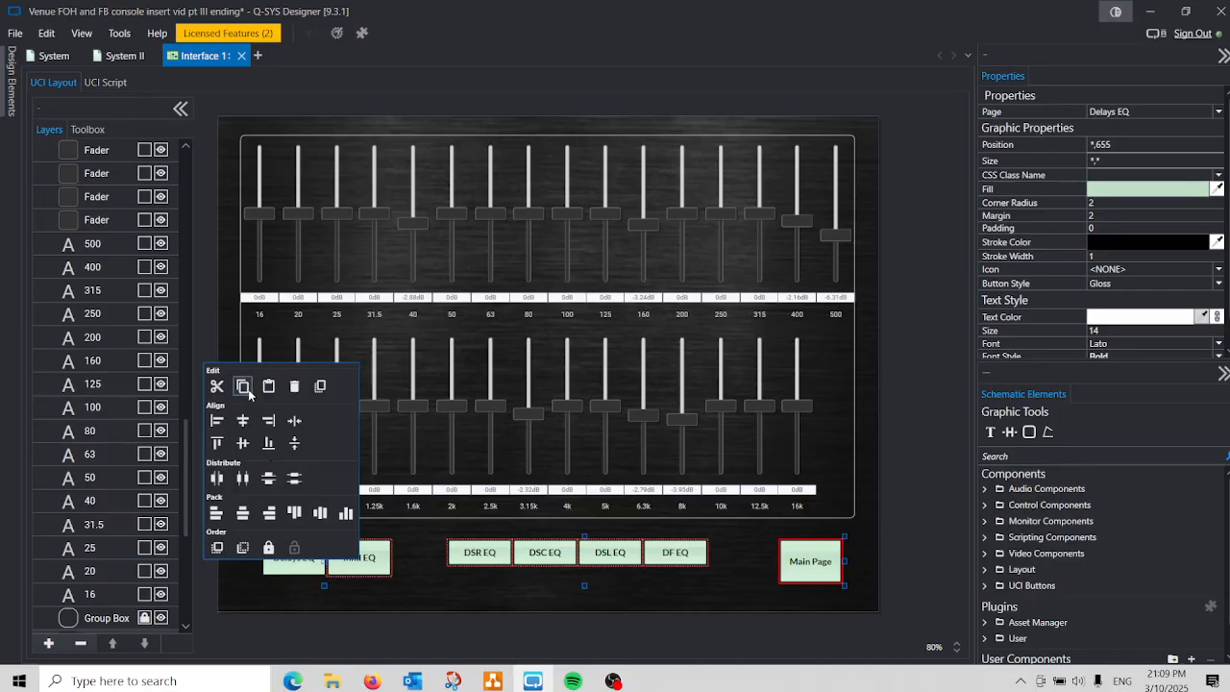
left_click(243, 387)
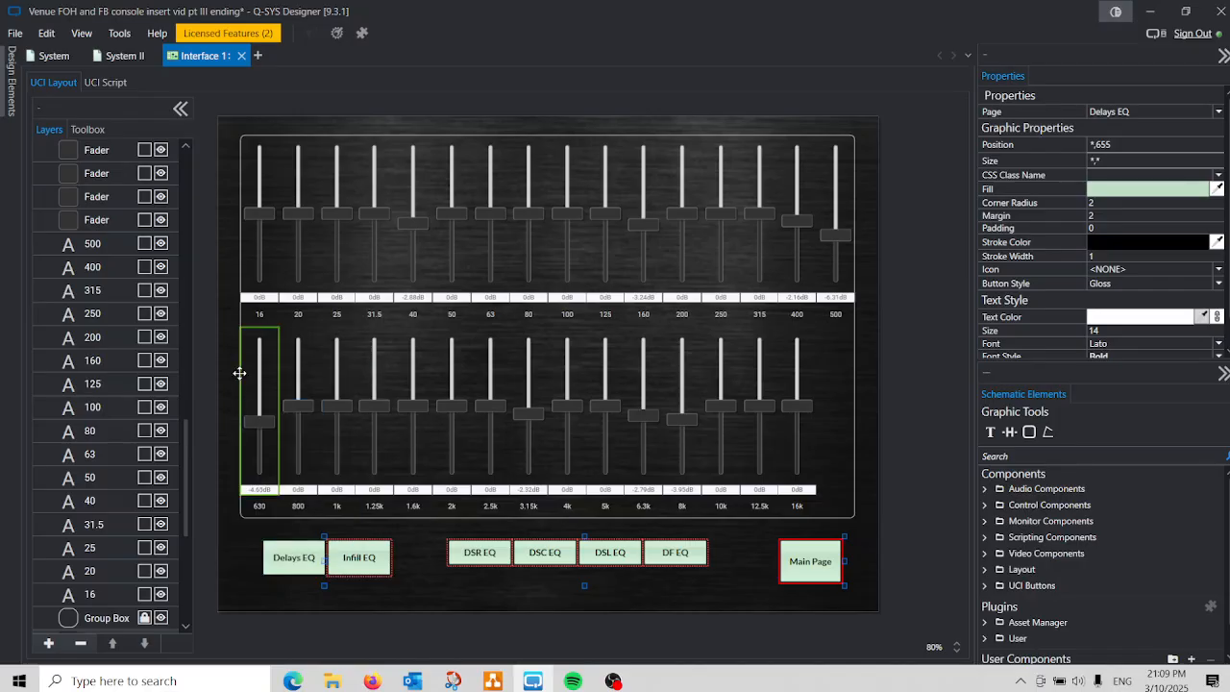
- Paste the copied row of navigation buttons onto the Delays EQ page, below the fader frame
scroll(166, 326, "up", 15)
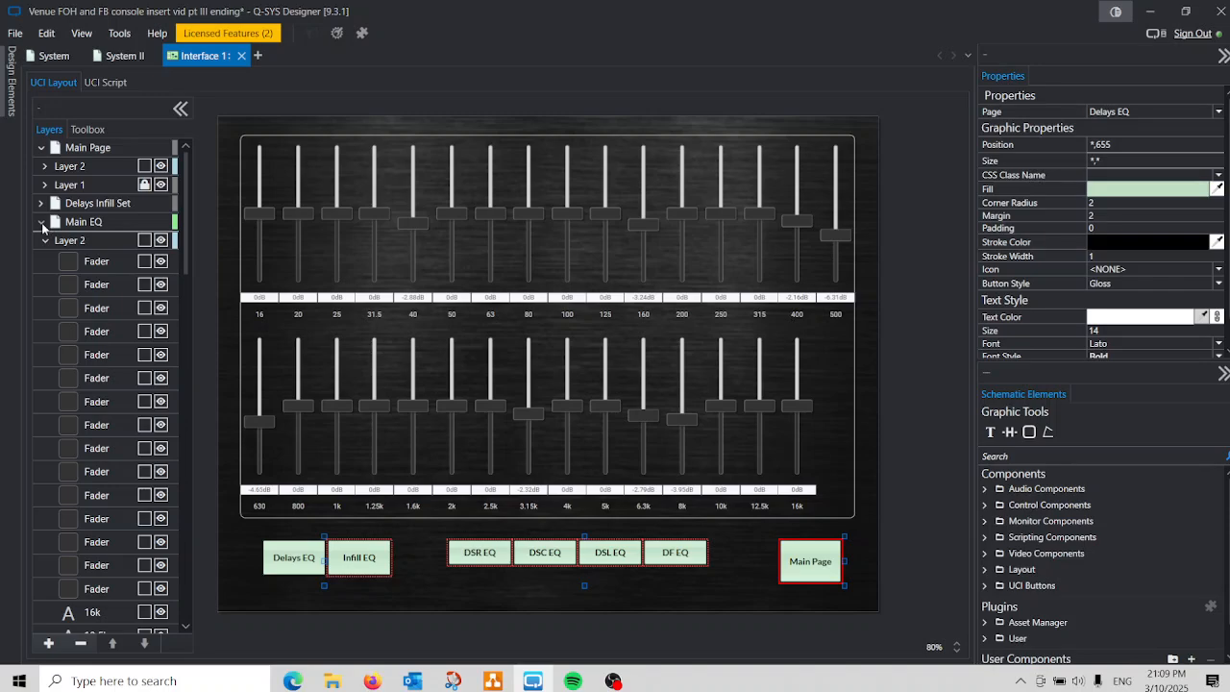
left_click(42, 224)
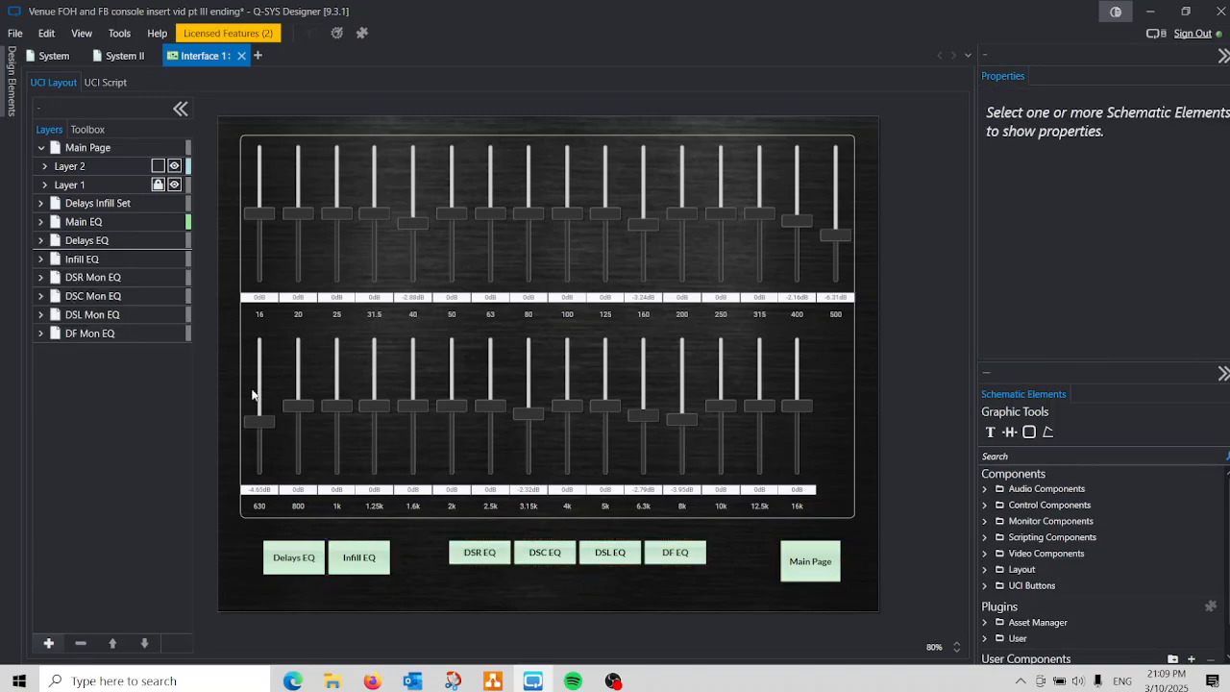
left_click(308, 560)
right_click(281, 551)
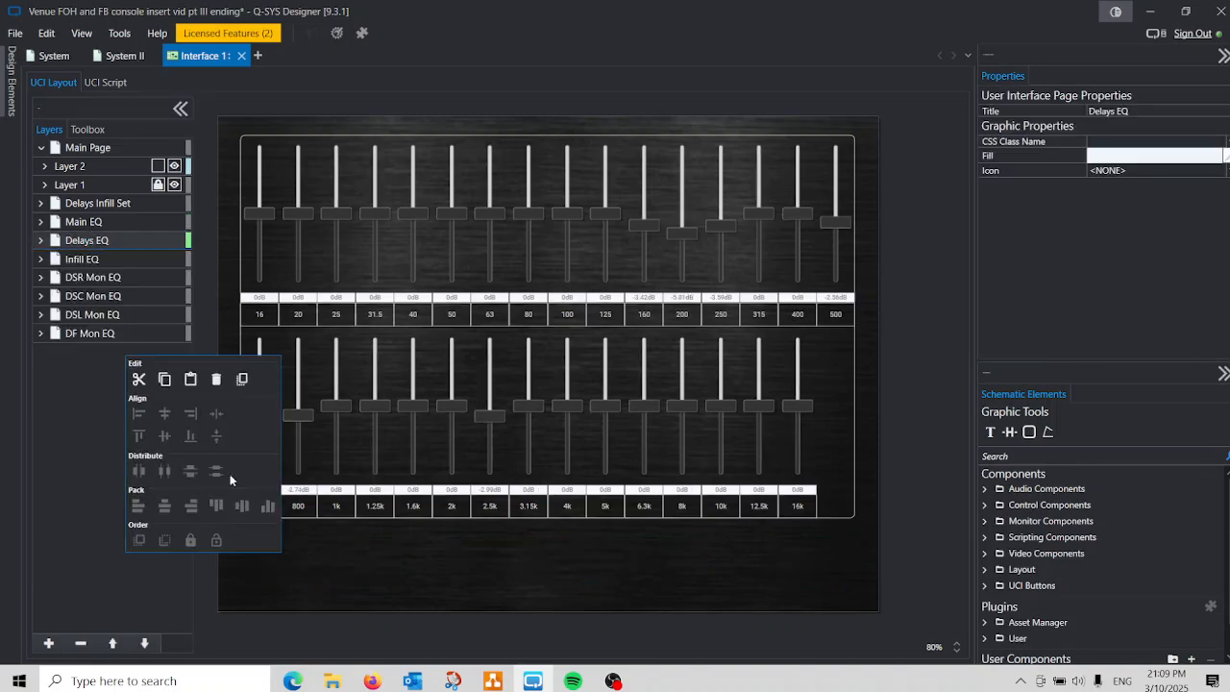
left_click(190, 378)
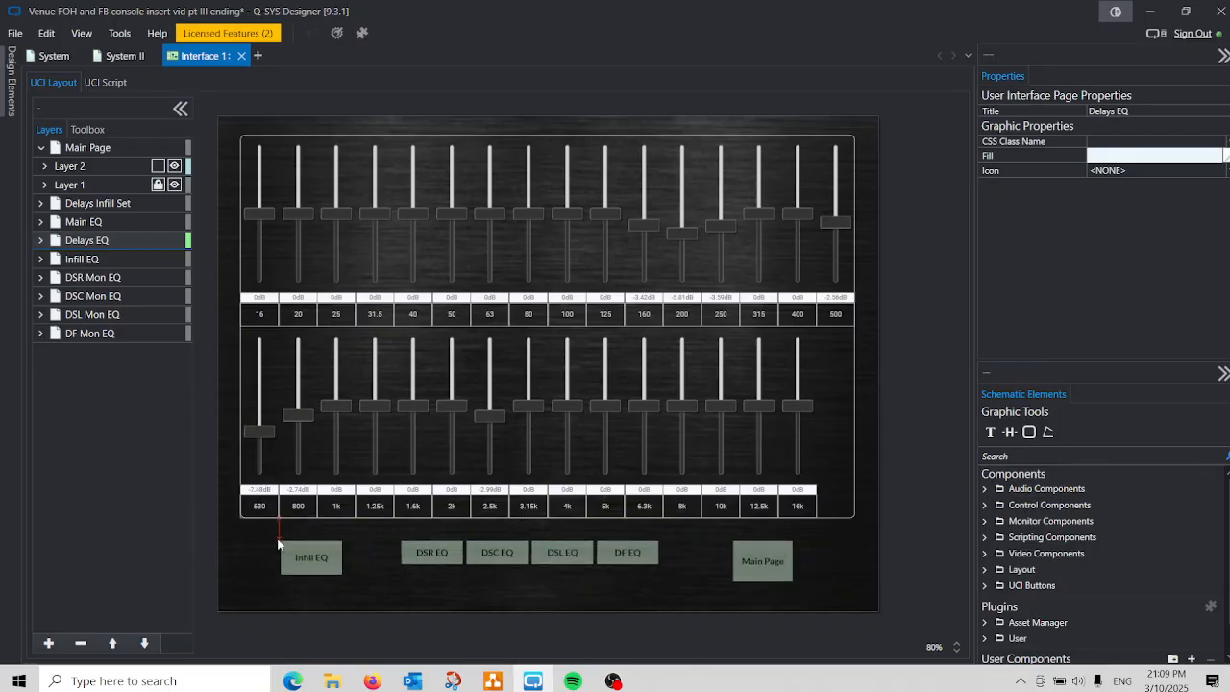
left_click(327, 552)
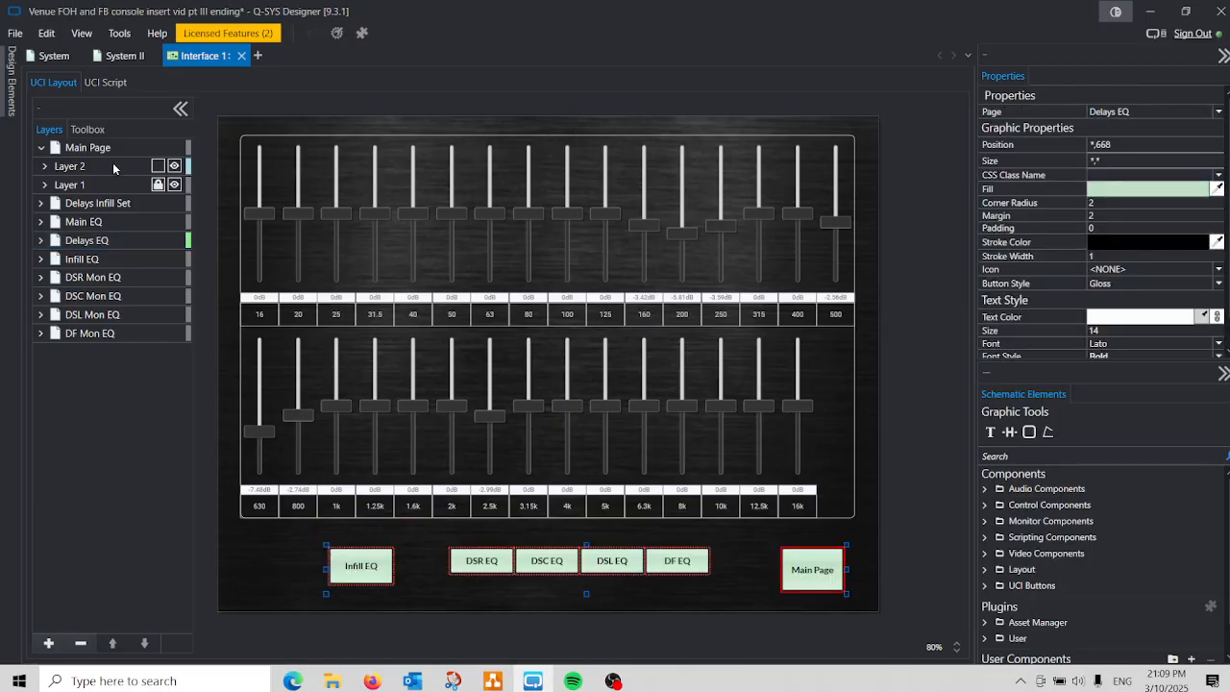
left_click(953, 567)
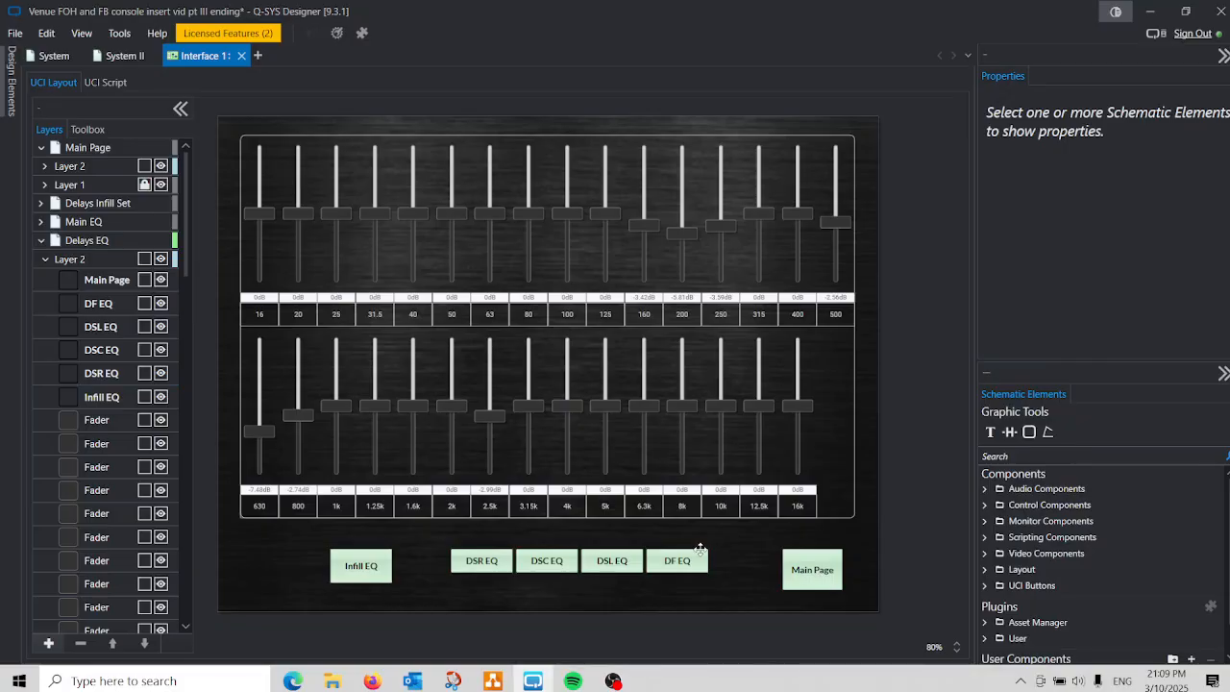
- Copy the Main EQ button from the Delays Infill Set page and collapse that page in the layer list
left_click(121, 205)
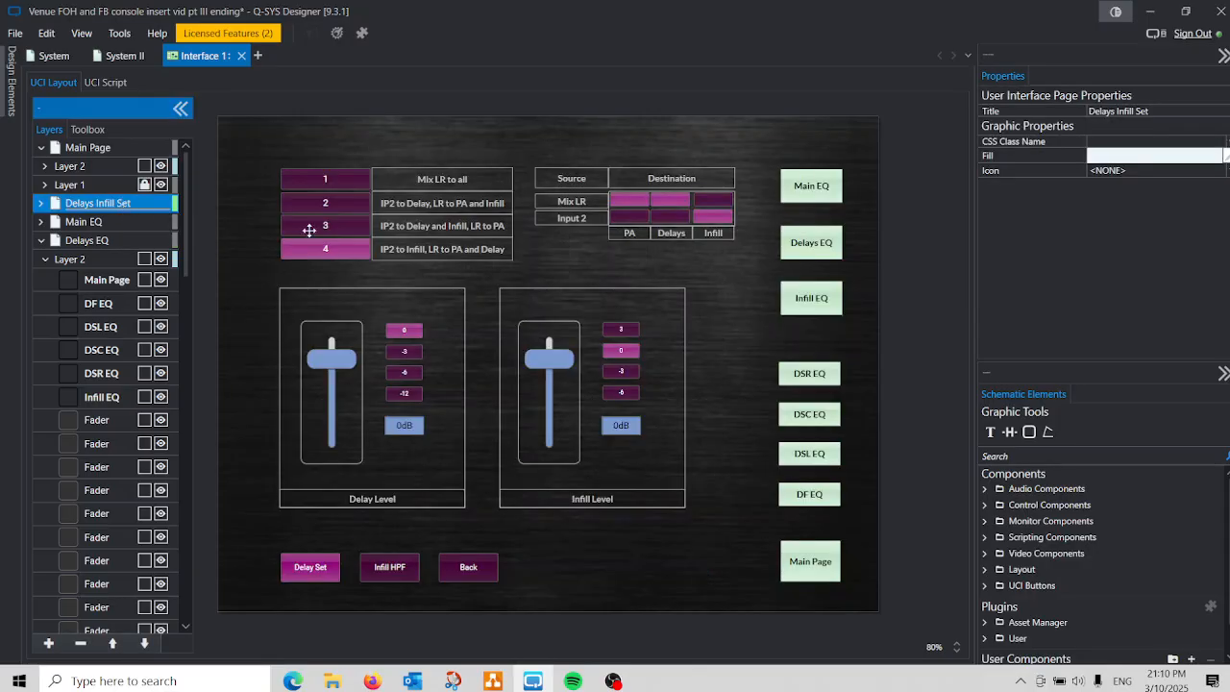
left_click(806, 187)
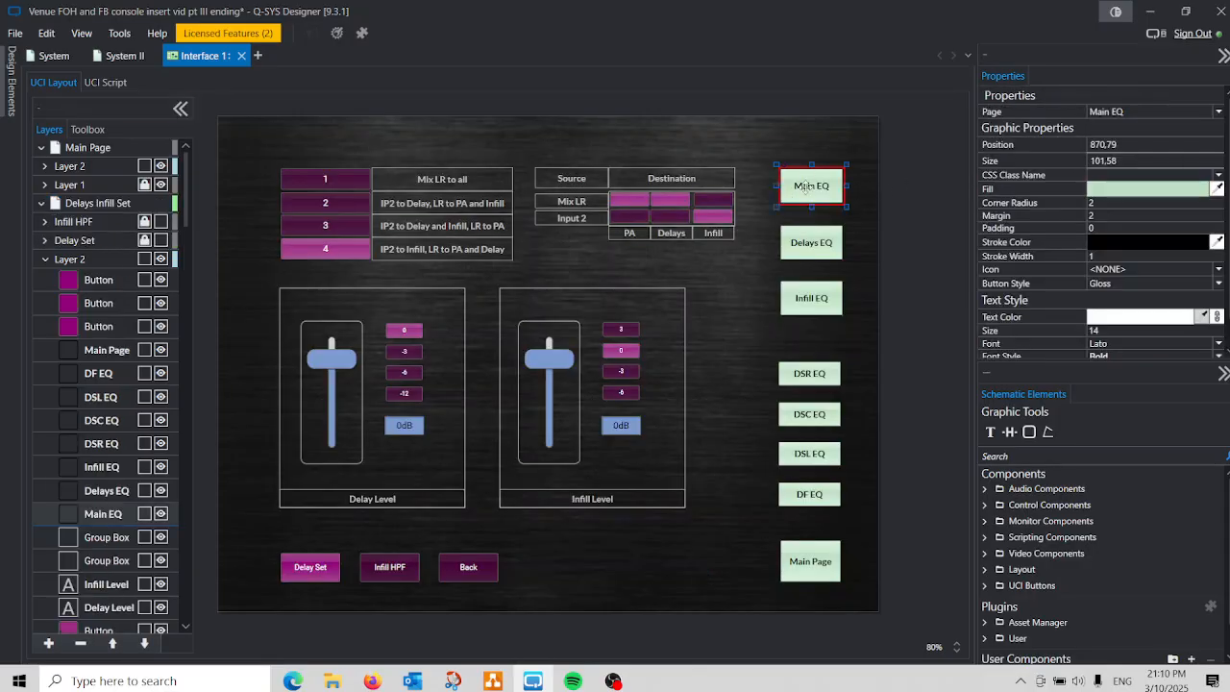
right_click(805, 187)
left_click(688, 215)
left_click(43, 205)
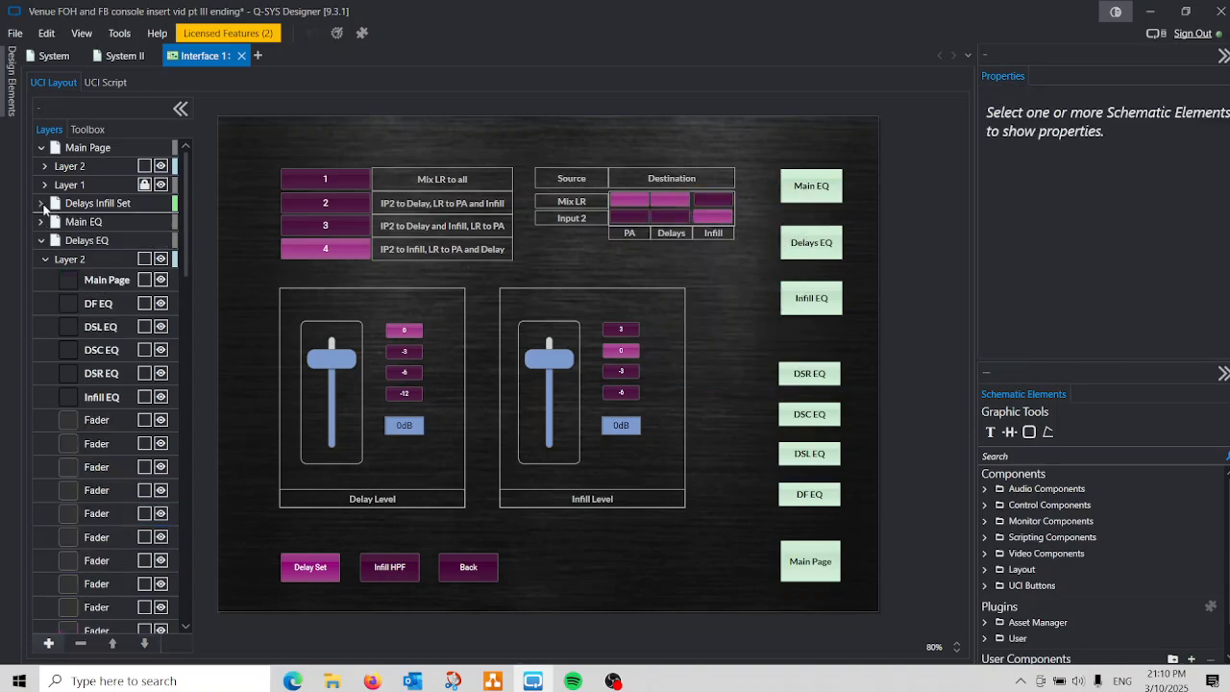
- Paste the Main EQ button into Layer 2 of the Delays EQ page, to the left of the Infill EQ button
left_click(82, 259)
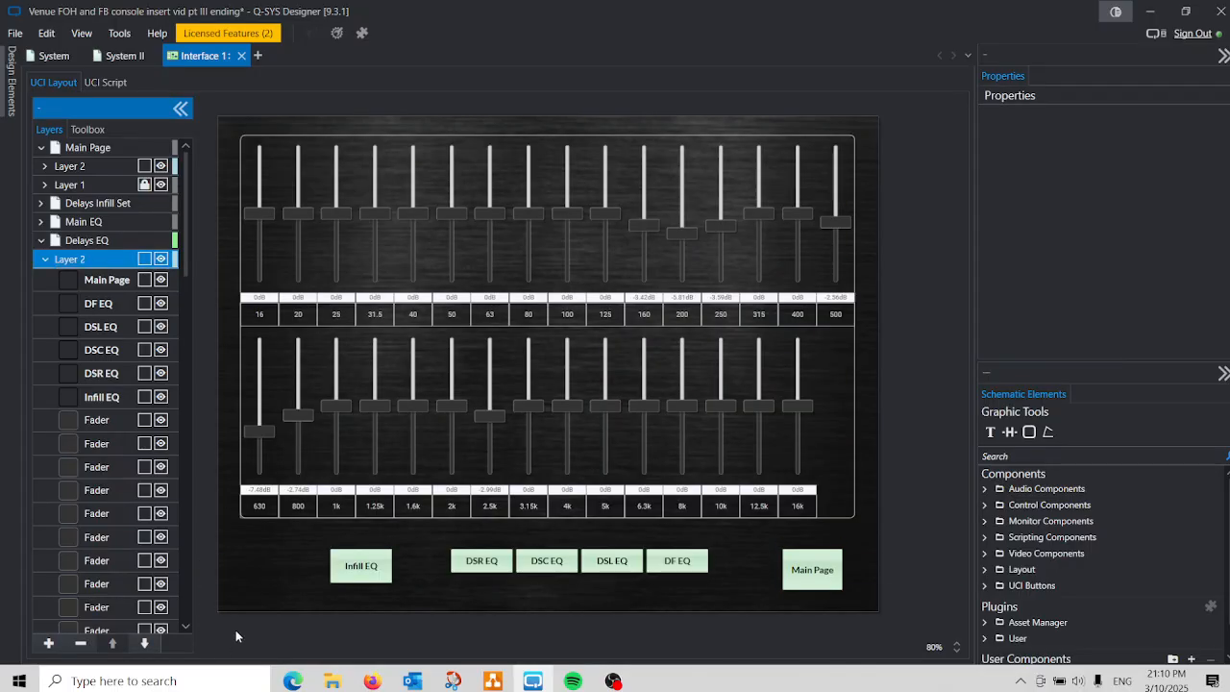
right_click(269, 556)
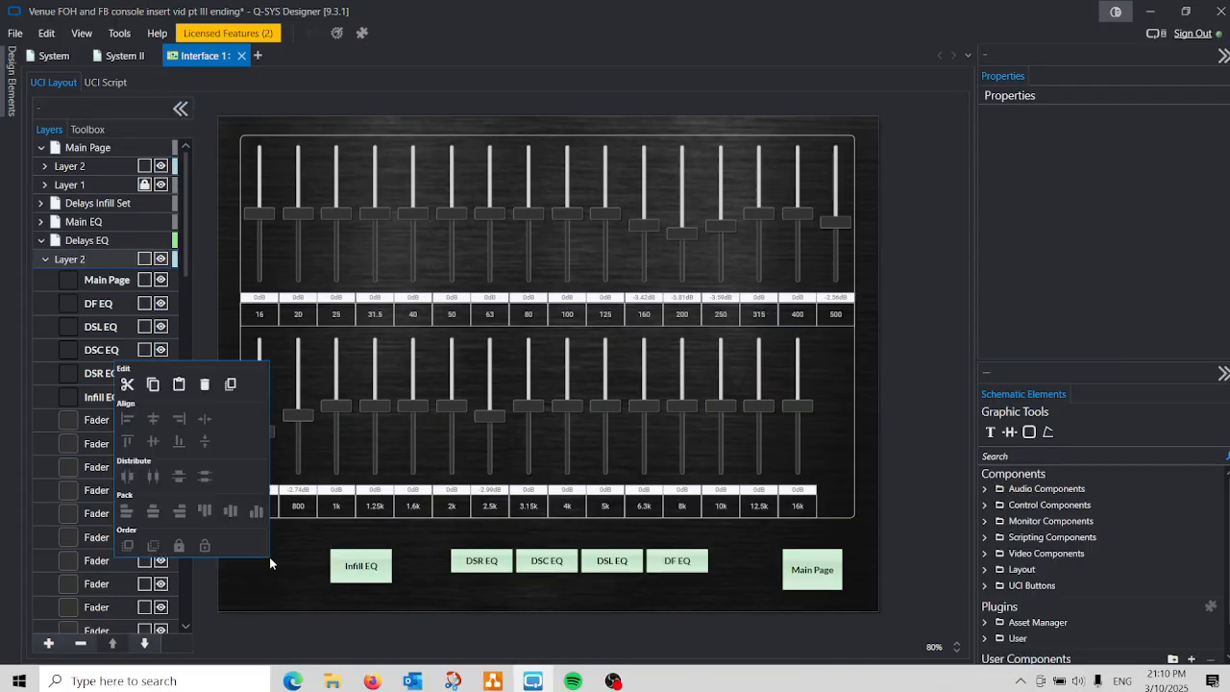
left_click(179, 384)
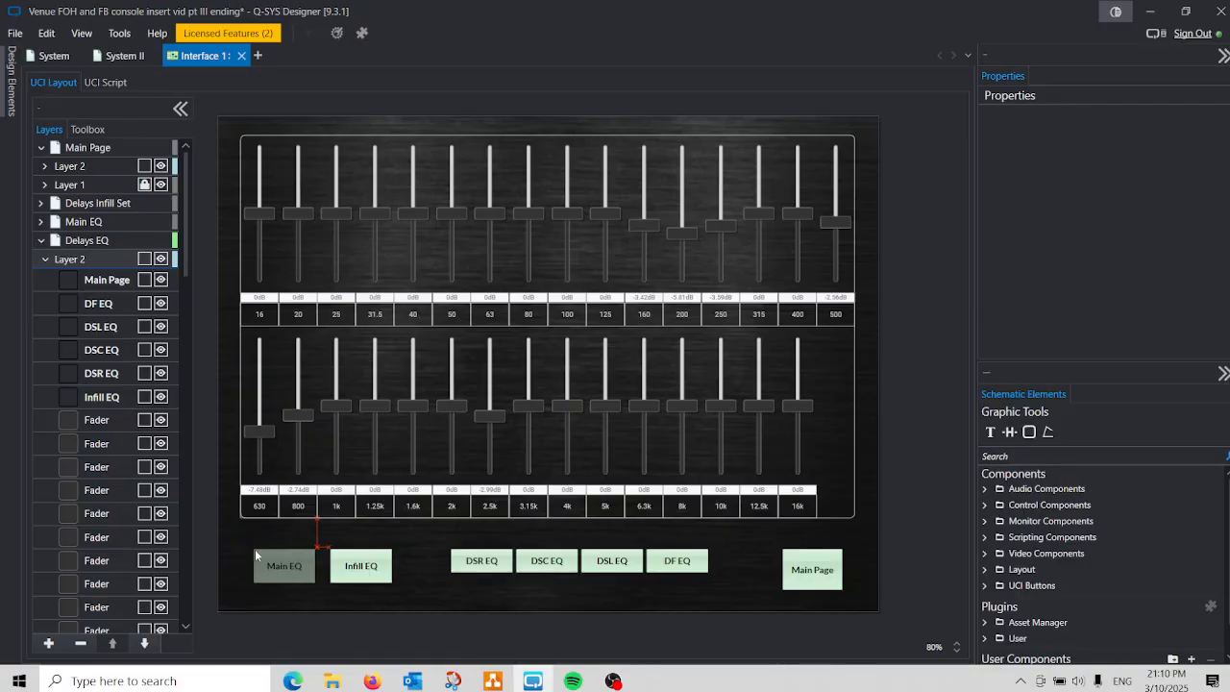
left_click(255, 549)
left_click(423, 573)
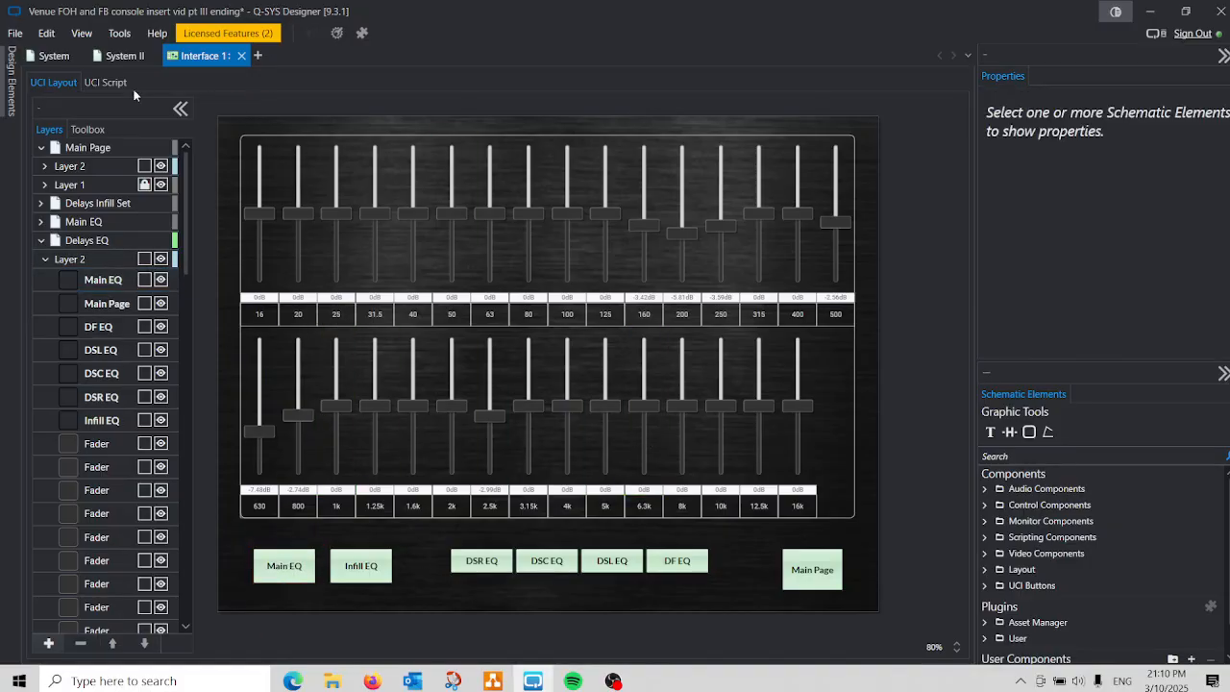
- Copy the position value of the Main Page button on the Main EQ page and collapse that page's Layer 2
left_click(101, 222)
left_click(801, 563)
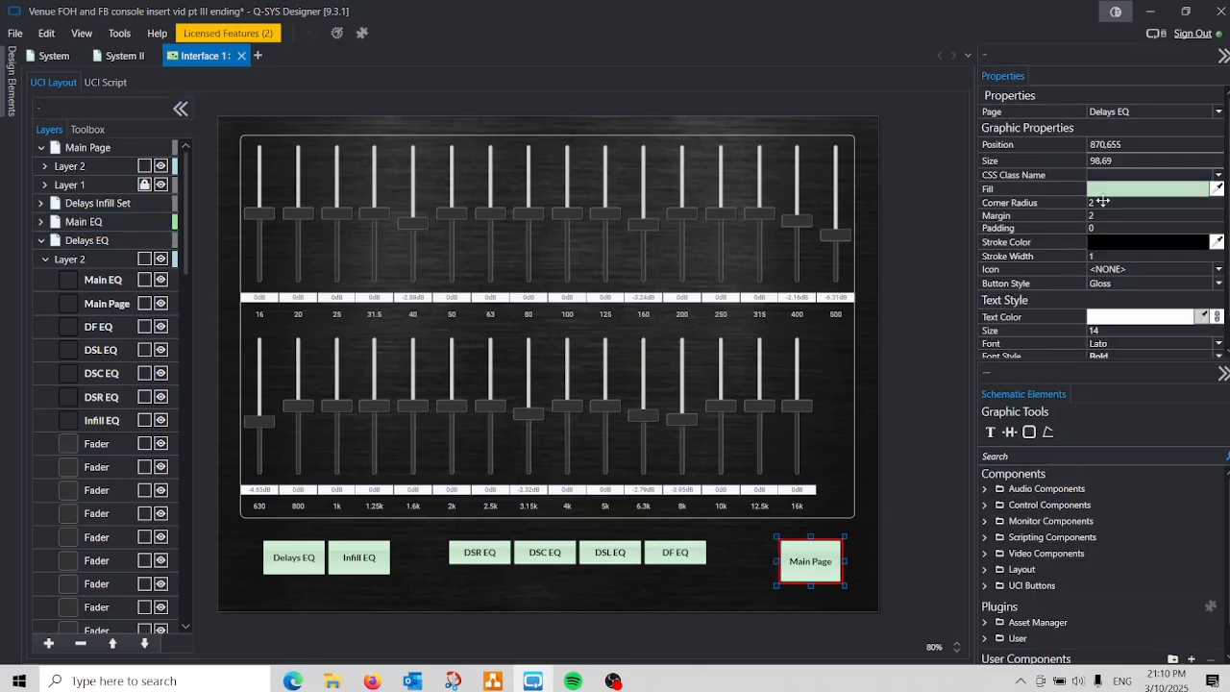
left_click(1120, 162)
left_click(1125, 144)
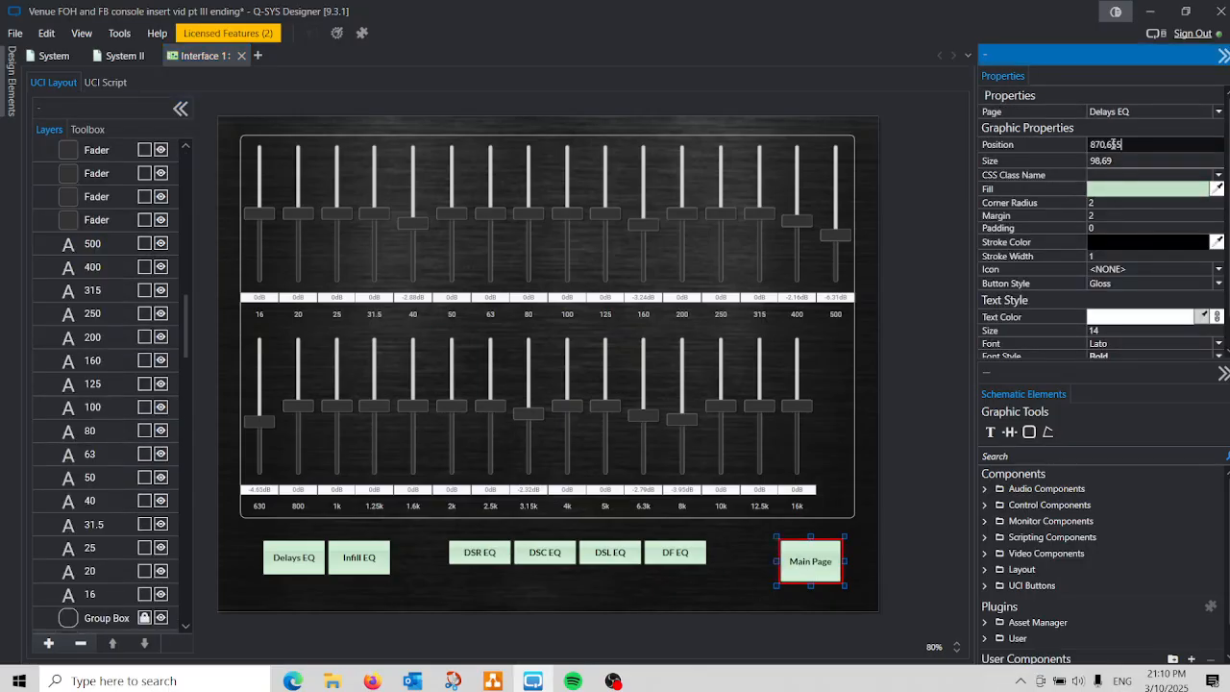
right_click(1098, 145)
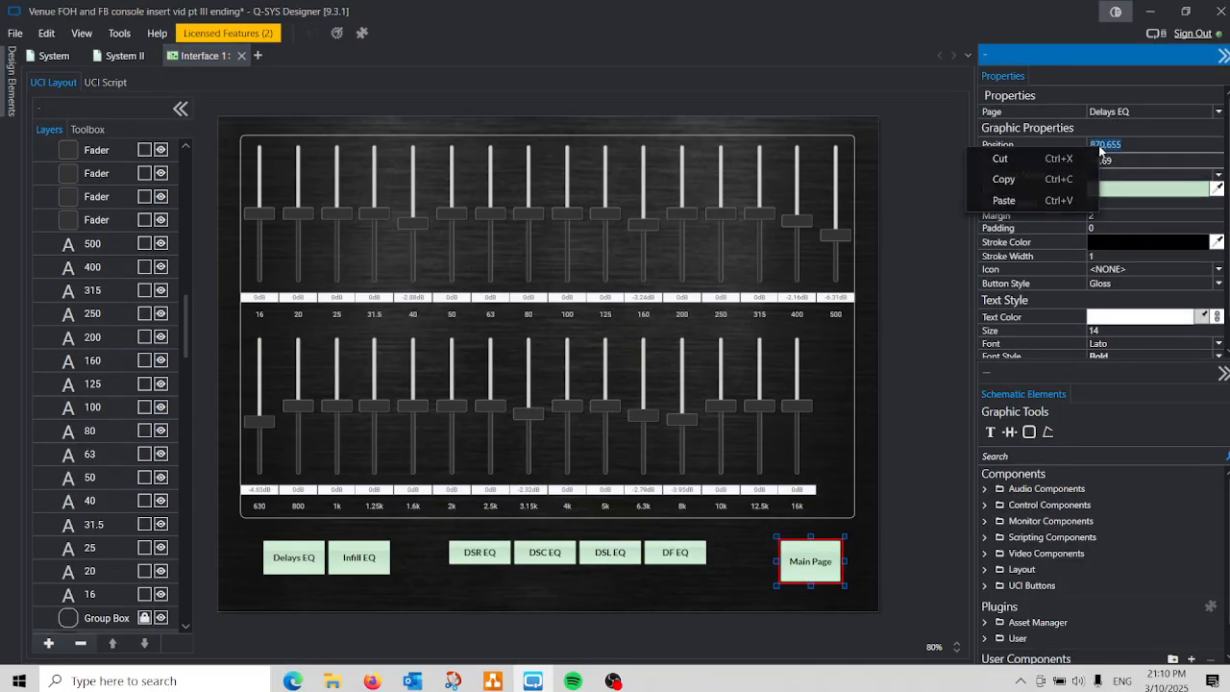
left_click(1040, 179)
scroll(160, 226, "up", 10)
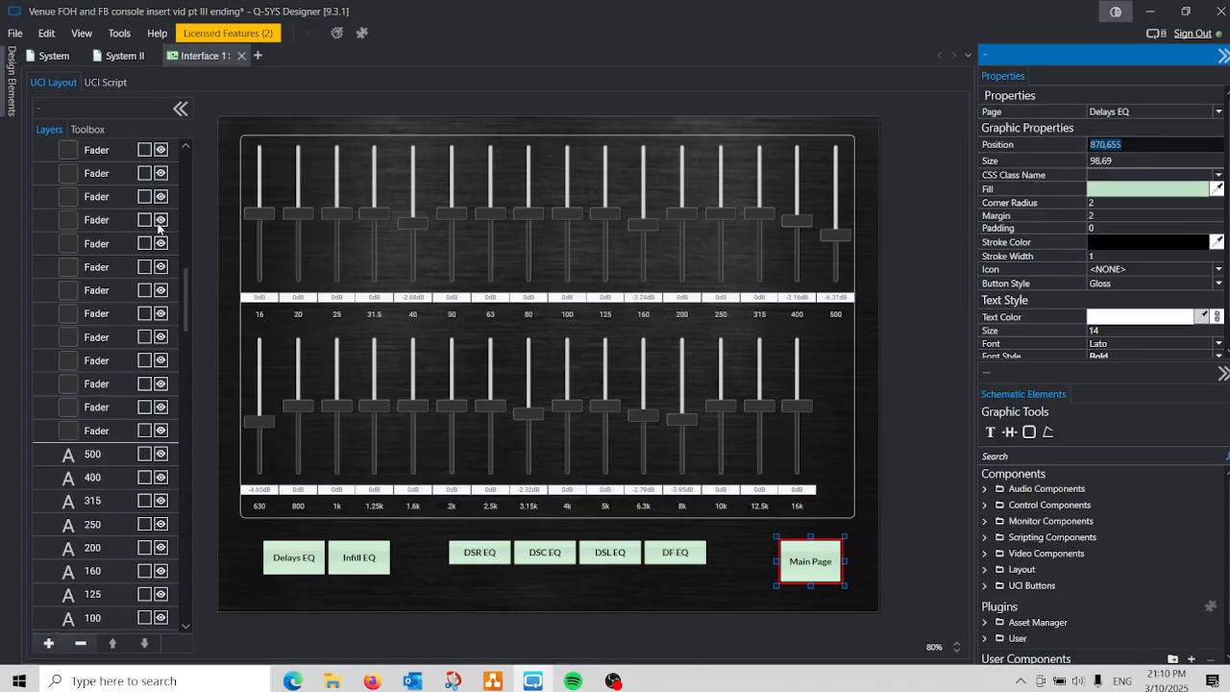
scroll(159, 226, "up", 10)
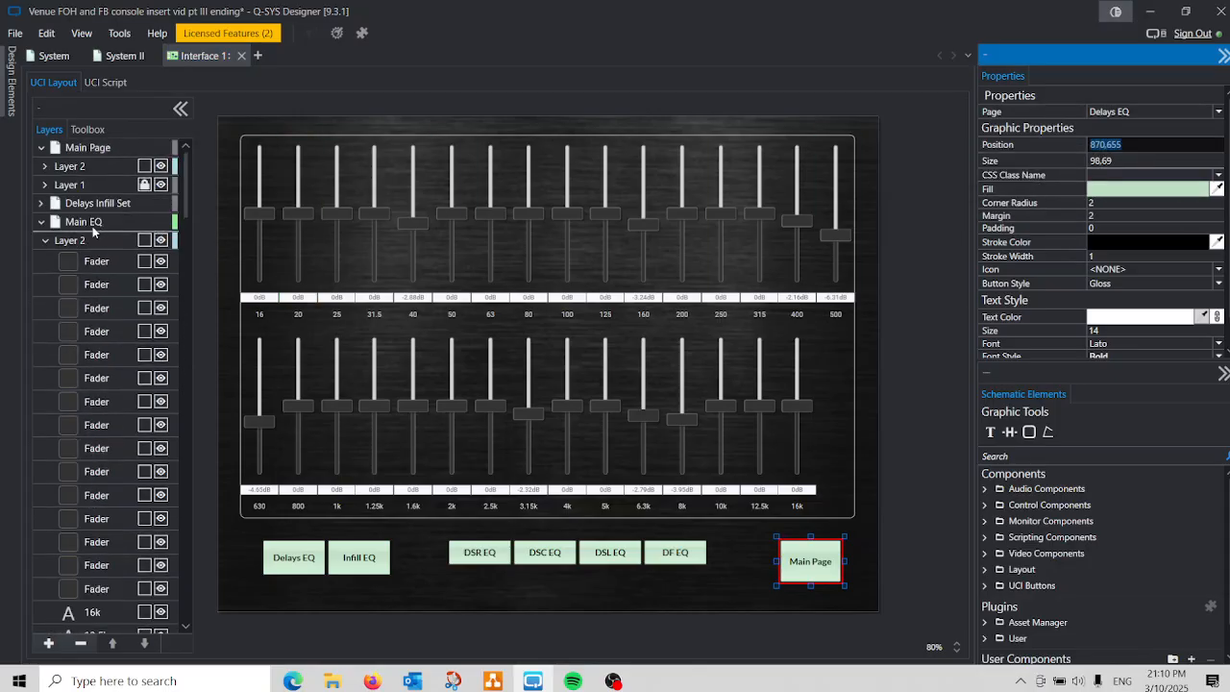
left_click(44, 244)
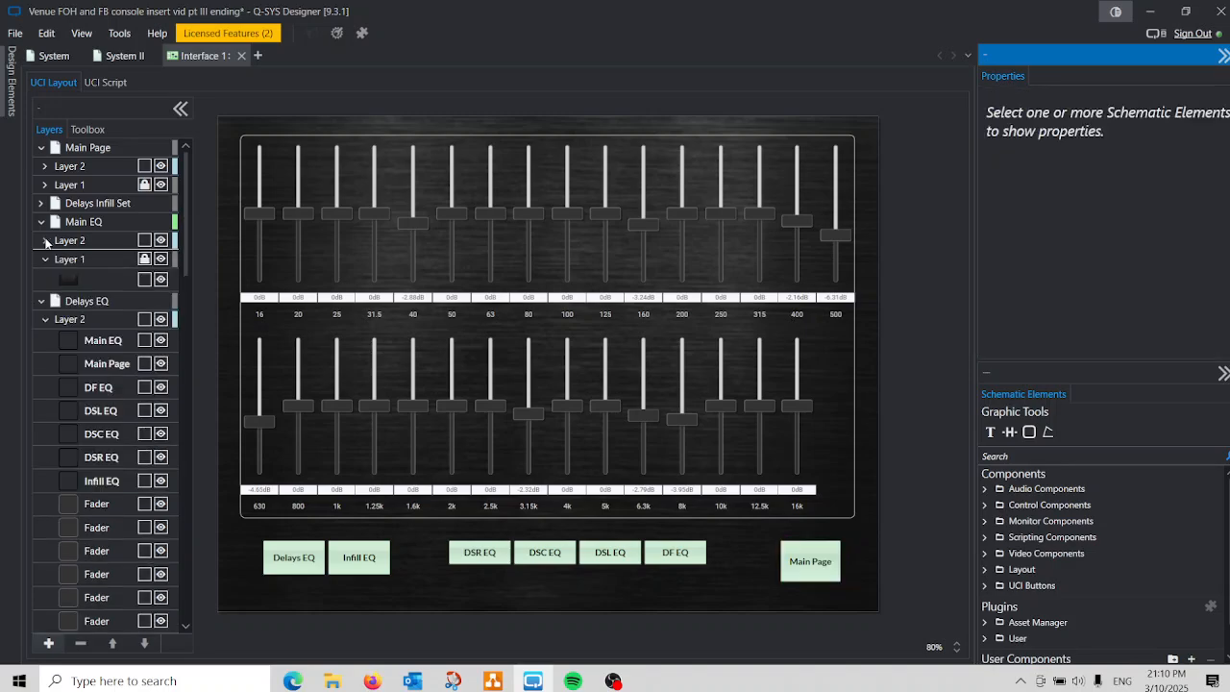
- Set the position of the Main Page button on the Delays EQ page to the copied value 870,655
left_click(108, 323)
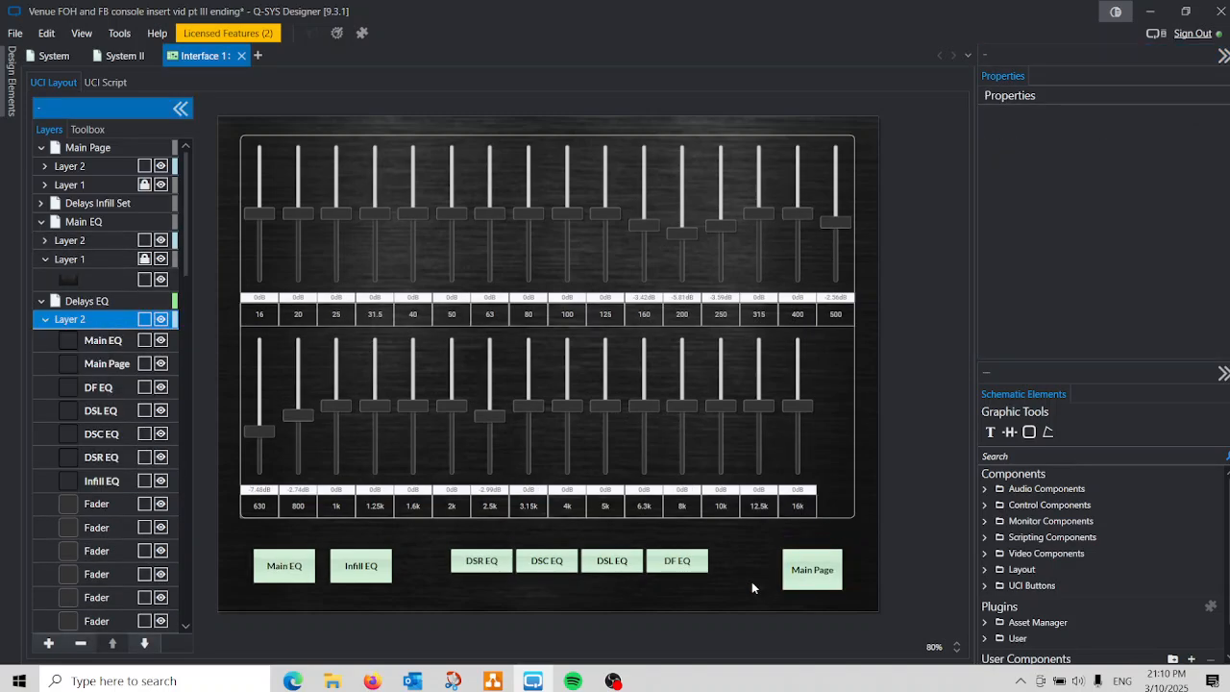
left_click(810, 573)
left_click(1121, 145)
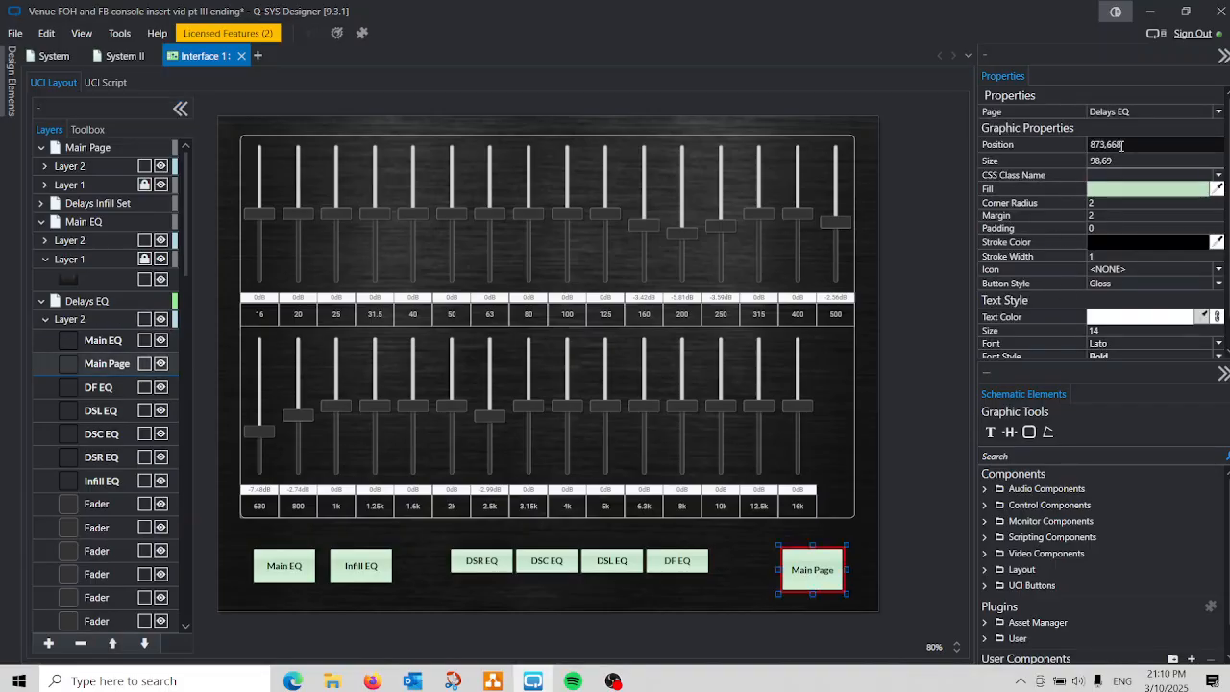
left_click_drag(1120, 146, 1080, 151)
right_click(1103, 150)
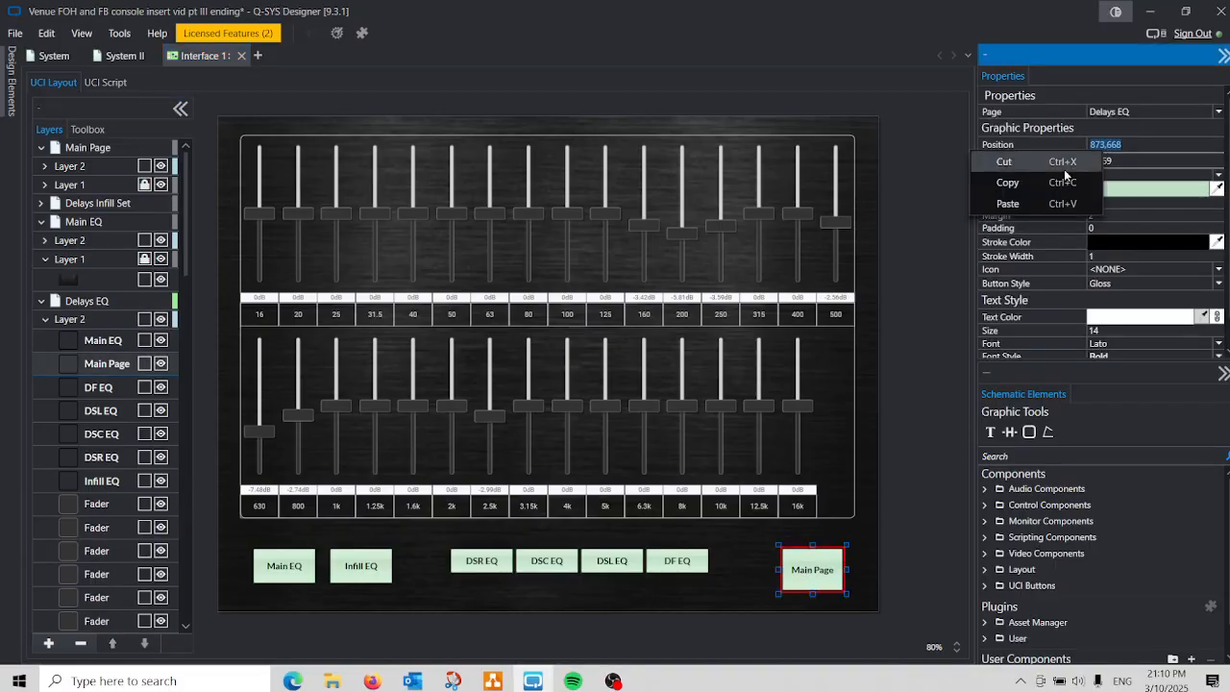
left_click(1008, 204)
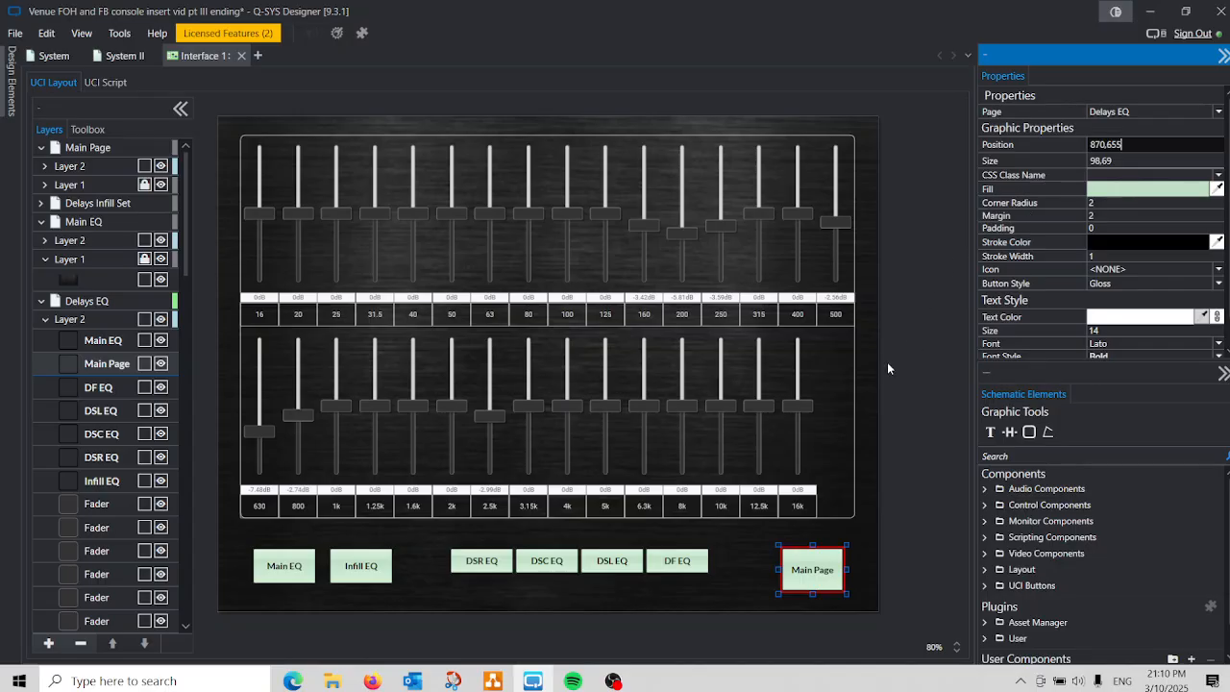
key("Return")
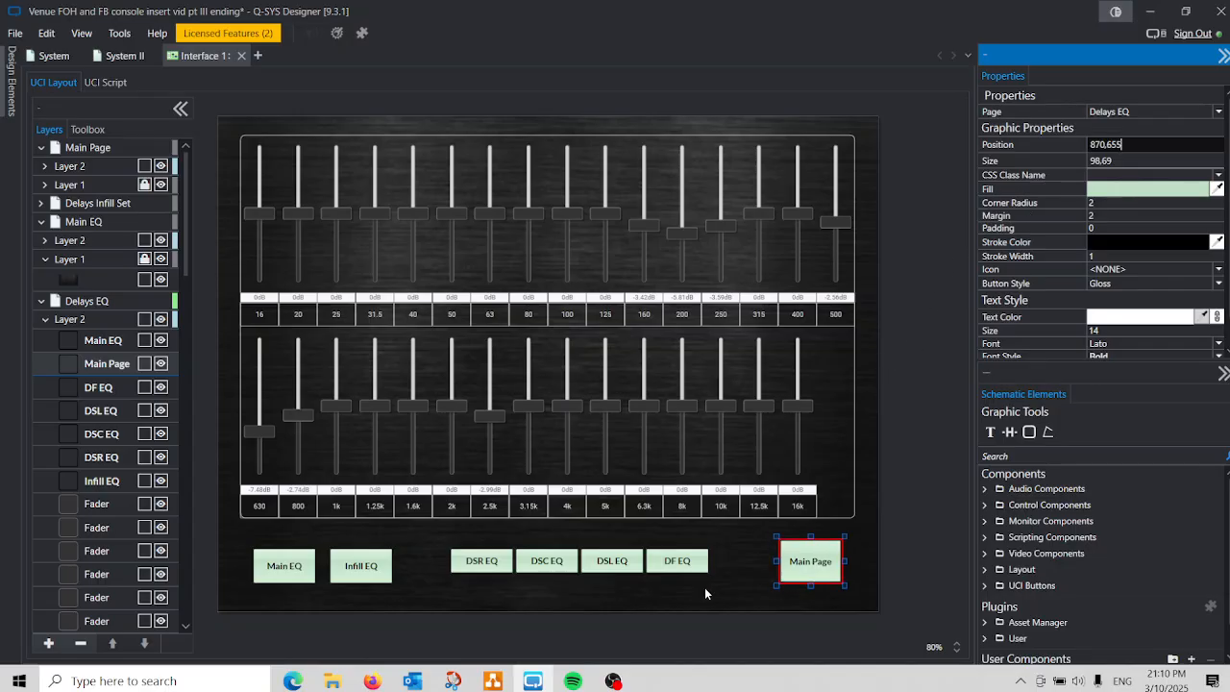
left_click(741, 560)
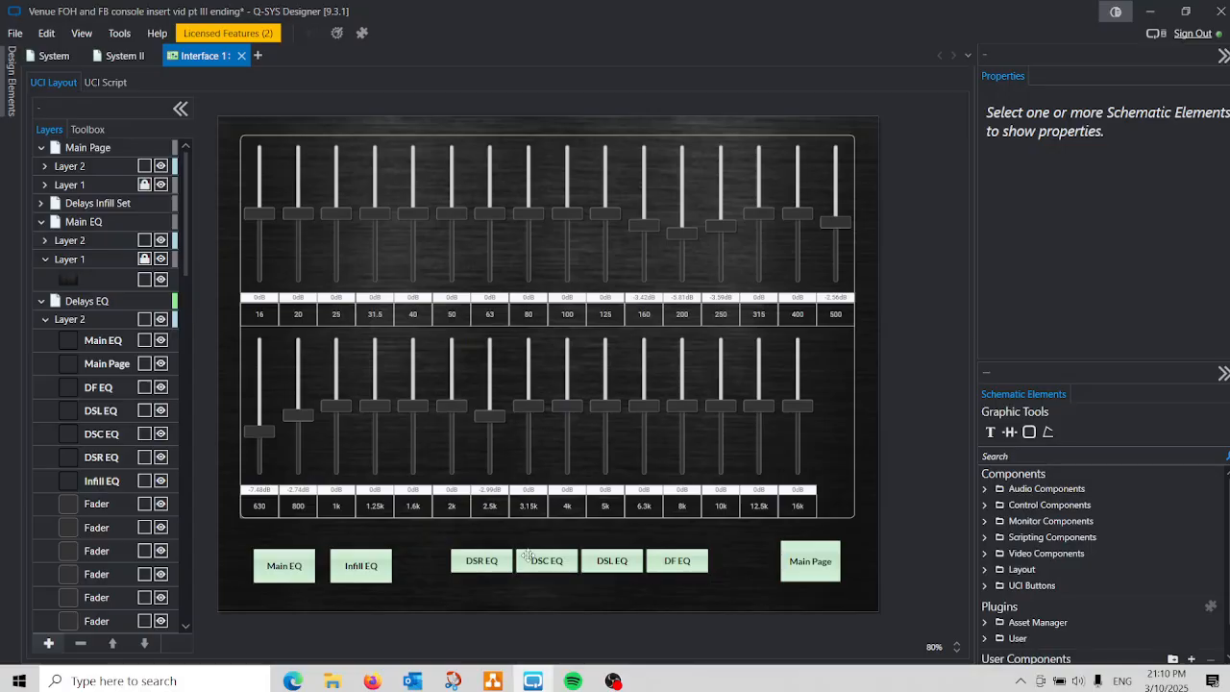
- Collapse the Delays EQ page in the layer list and compare its button layout with the Main EQ page
left_click(40, 304)
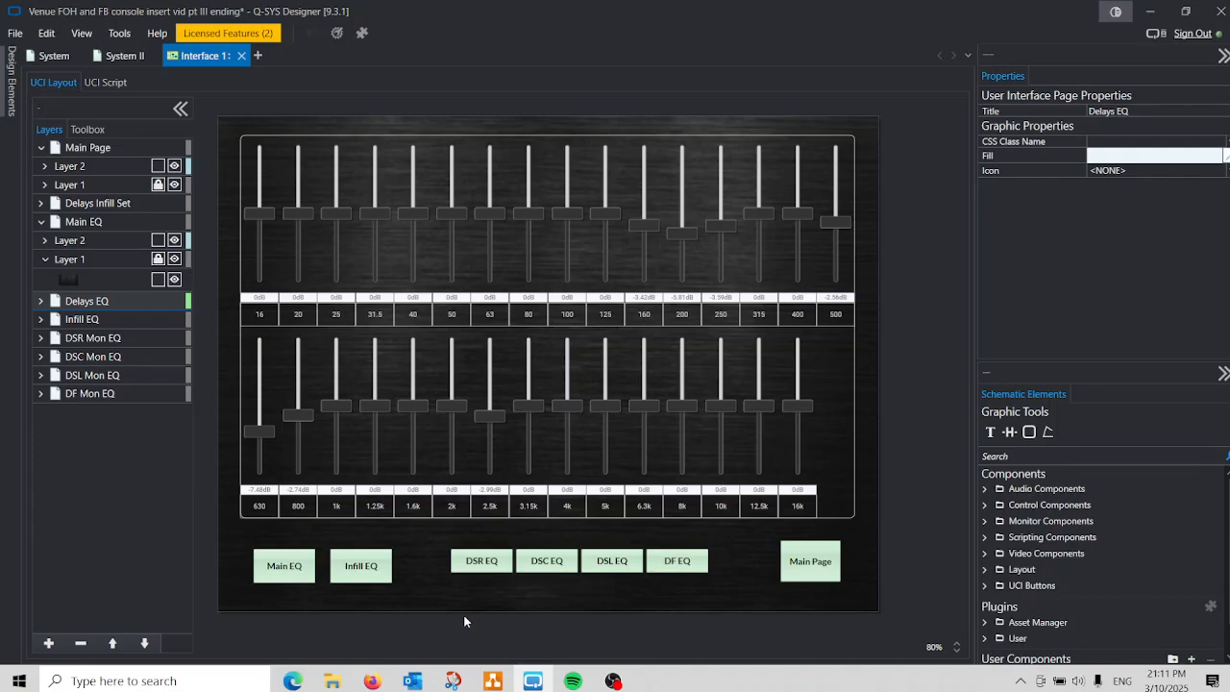
left_click(111, 228)
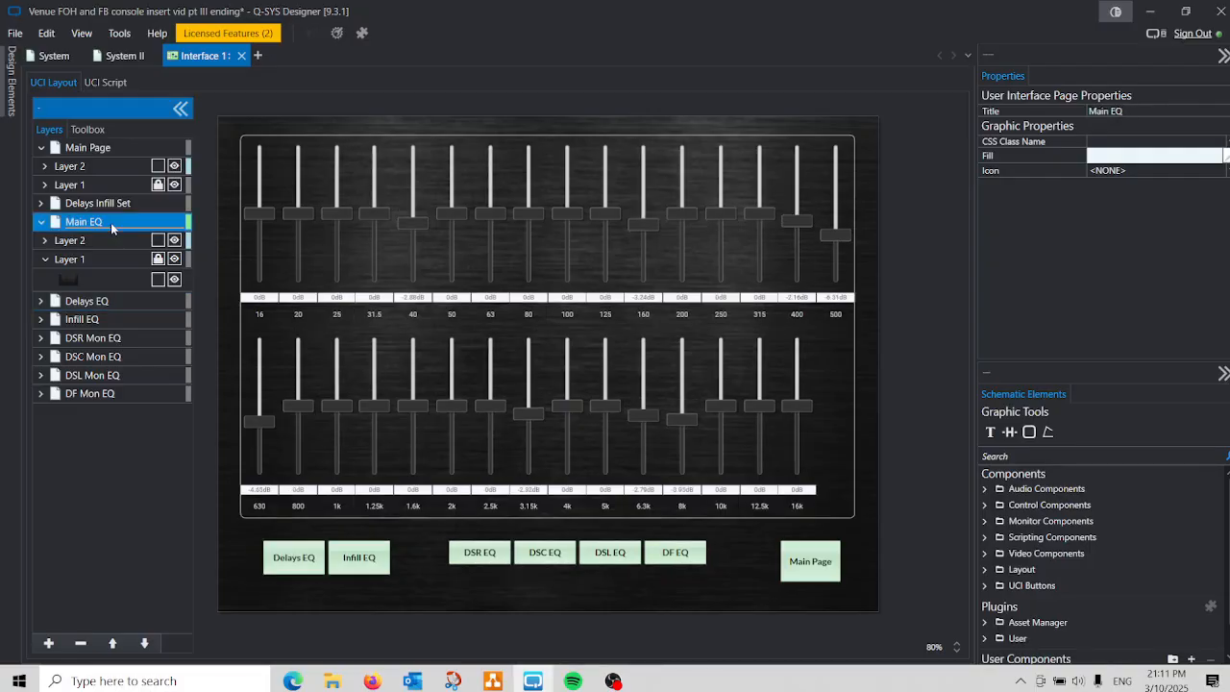
left_click(109, 304)
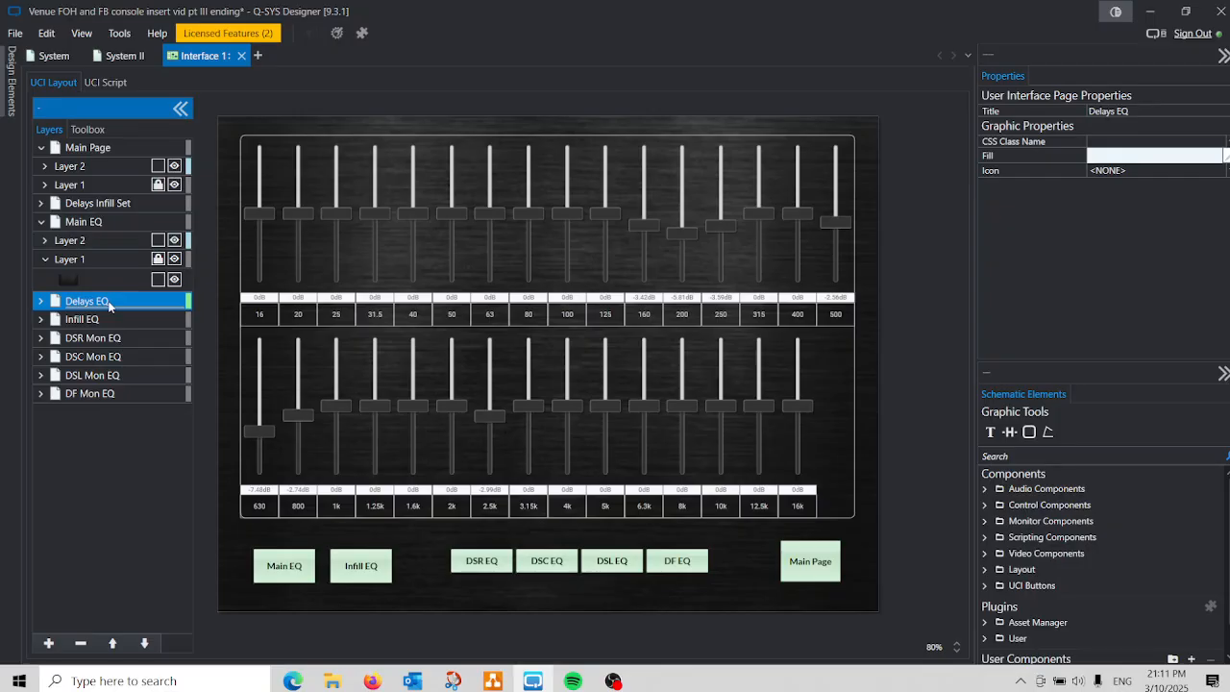
left_click(126, 226)
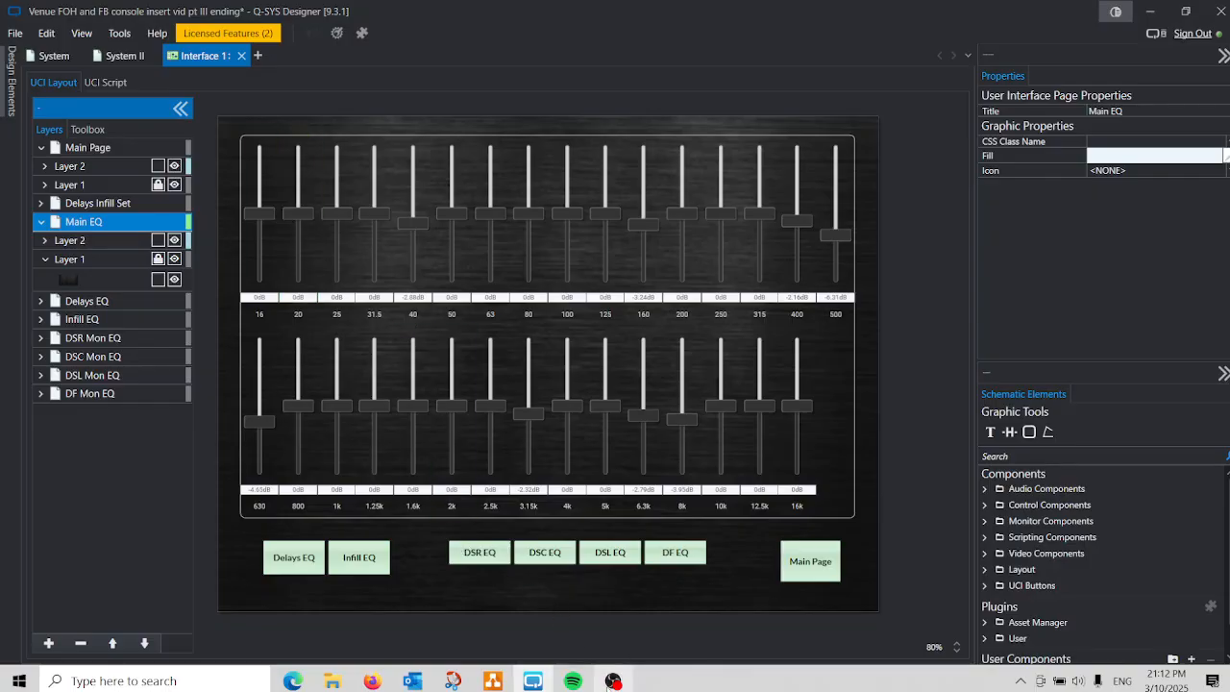
left_click(613, 680)
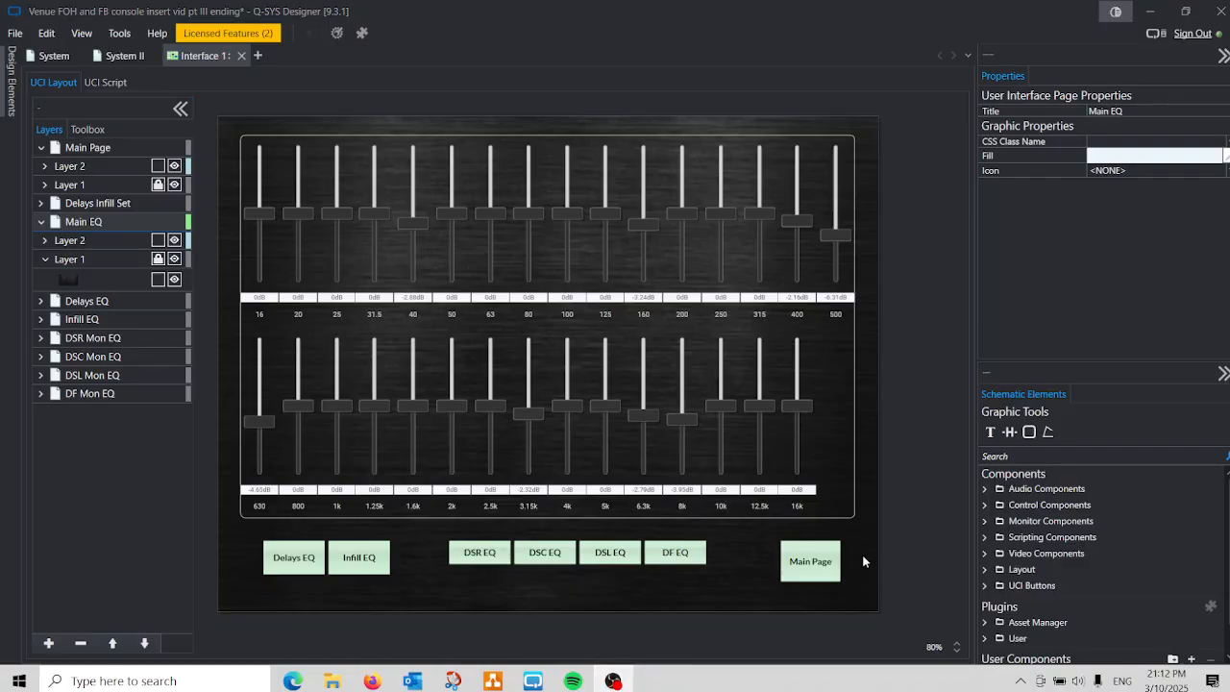